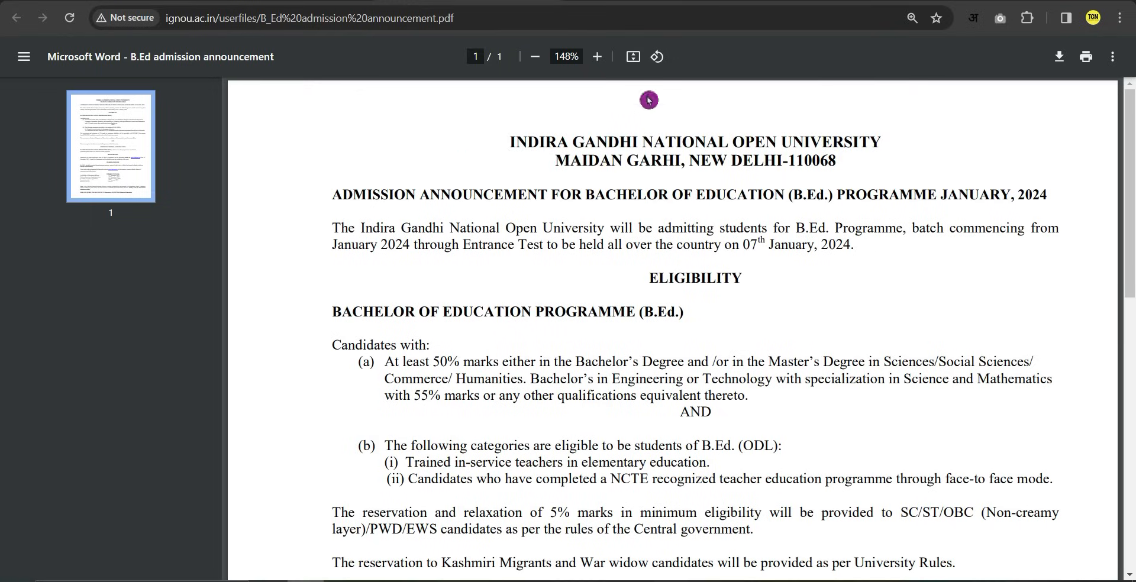
Leave the announcement PDF for the Samarth portal tab, then the ignou.ac.in home page.
{"action": "left_click", "coordinate": [803, 1]}
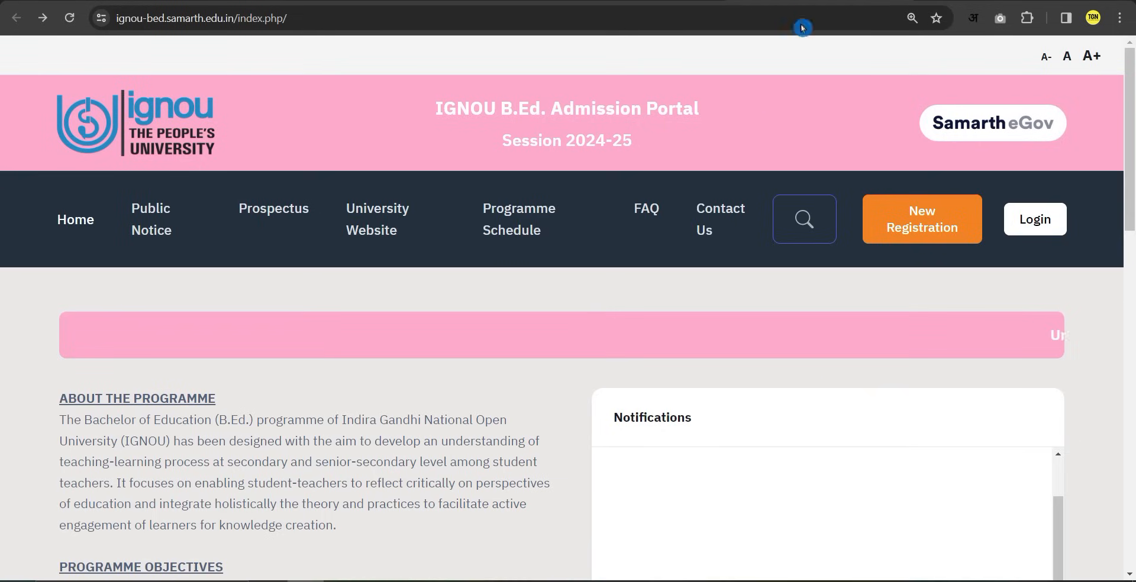
{"action": "left_click", "coordinate": [928, 230]}
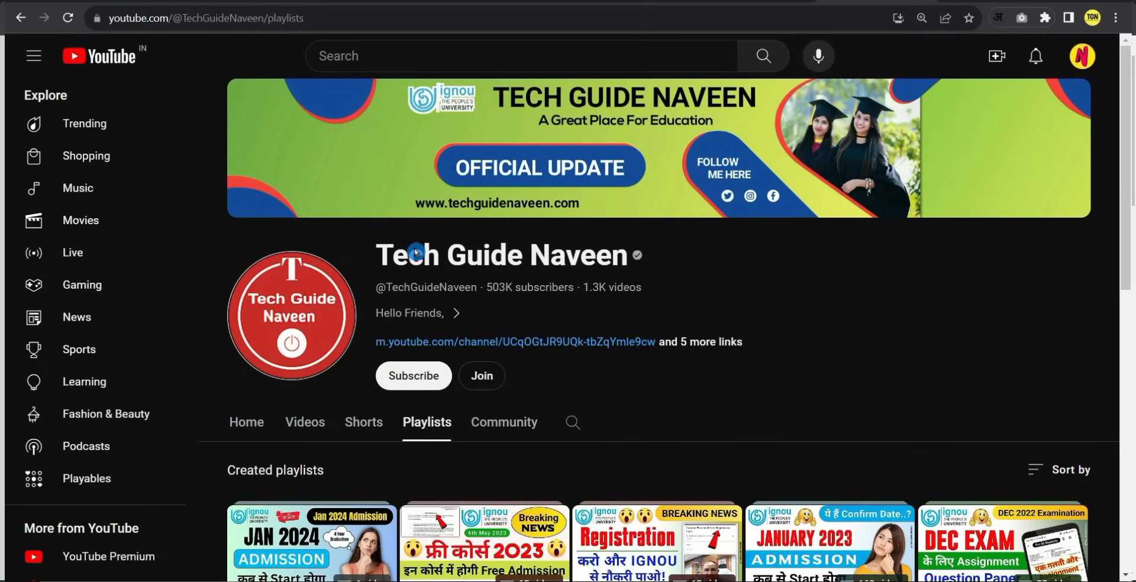
Subscribe to the Tech Guide Naveen channel with notifications set to All.
{"action": "left_click", "coordinate": [427, 377]}
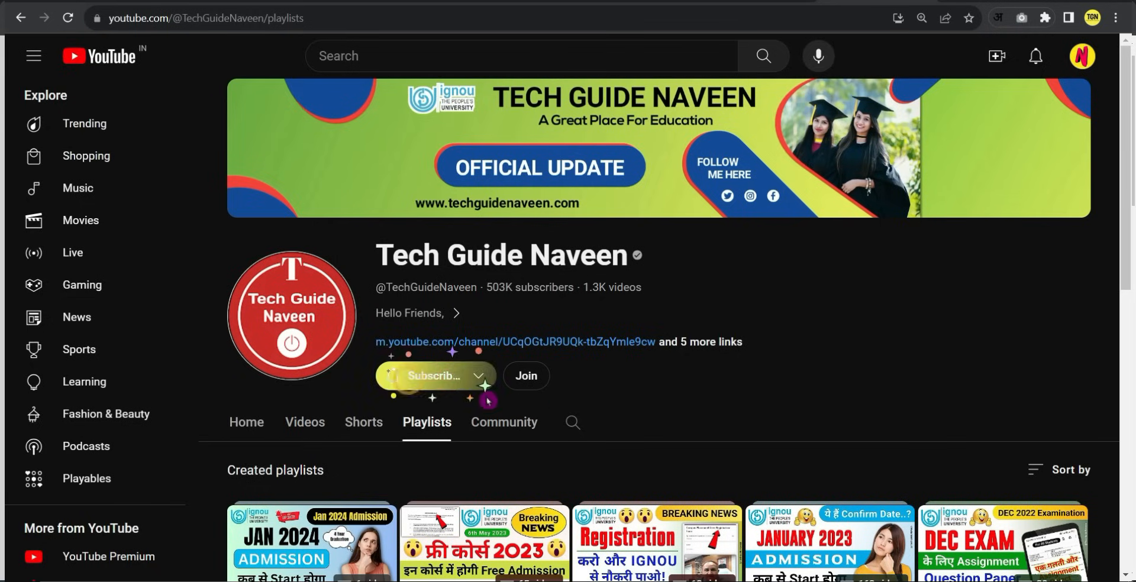
{"action": "left_click", "coordinate": [486, 388]}
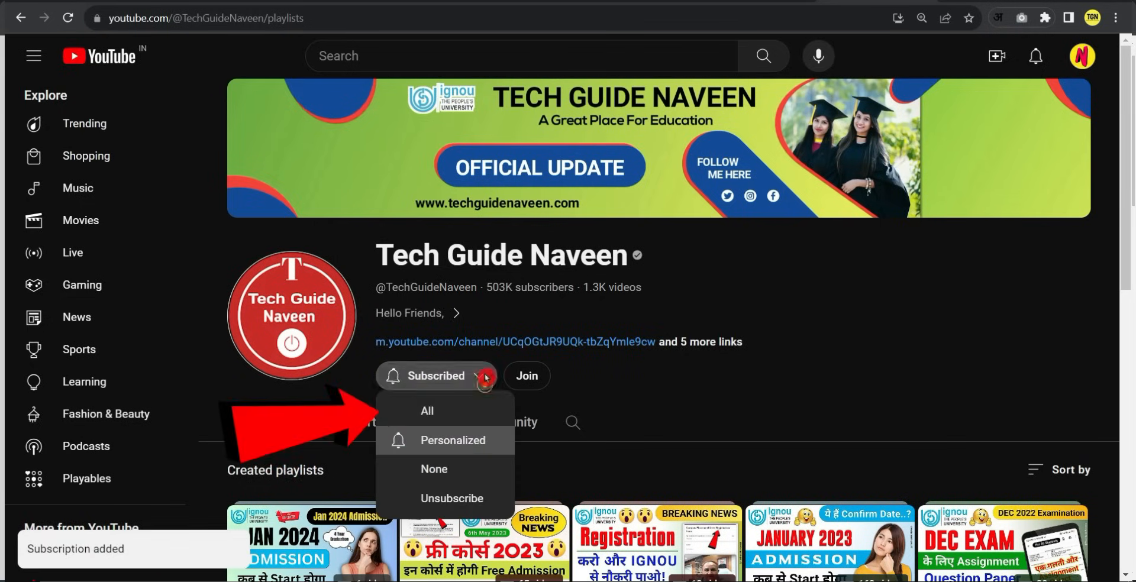
{"action": "left_click", "coordinate": [436, 412]}
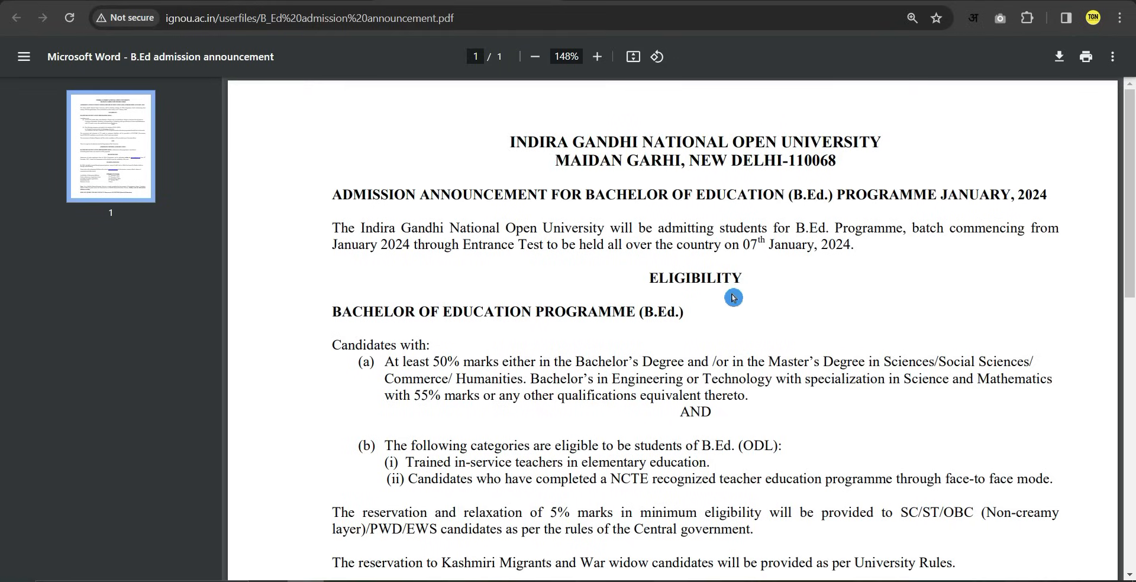
Return to the announcement and scroll to the Registration, Examination Fee and Important Dates sections.
{"action": "key", "text": "ctrl+shift+Tab"}
{"action": "scroll", "coordinate": [725, 503], "scroll_direction": "down", "scroll_amount": 8}
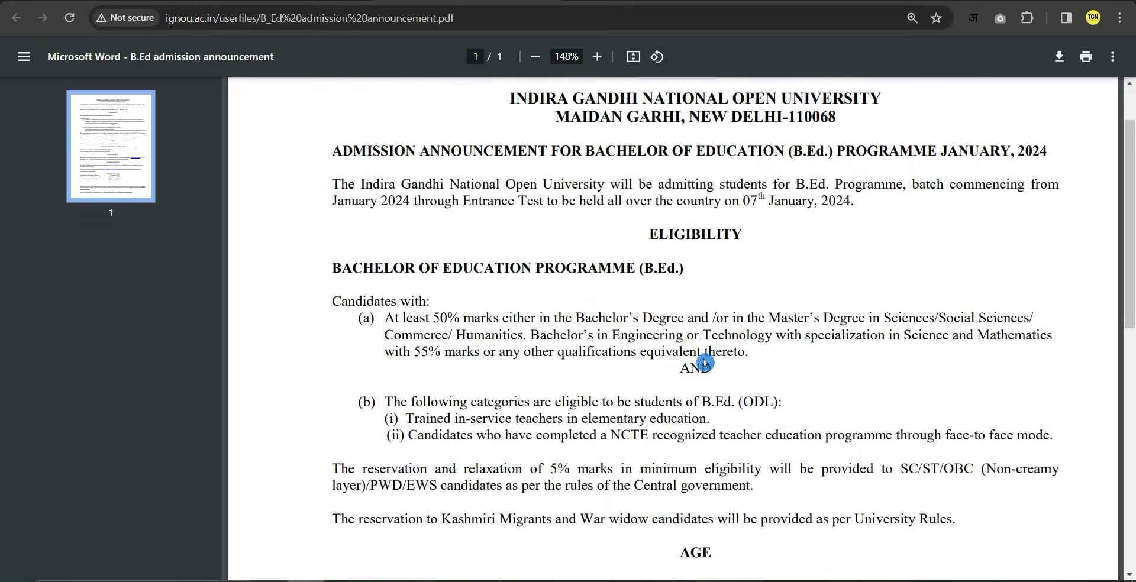
{"action": "scroll", "coordinate": [680, 372], "scroll_direction": "down", "scroll_amount": 3}
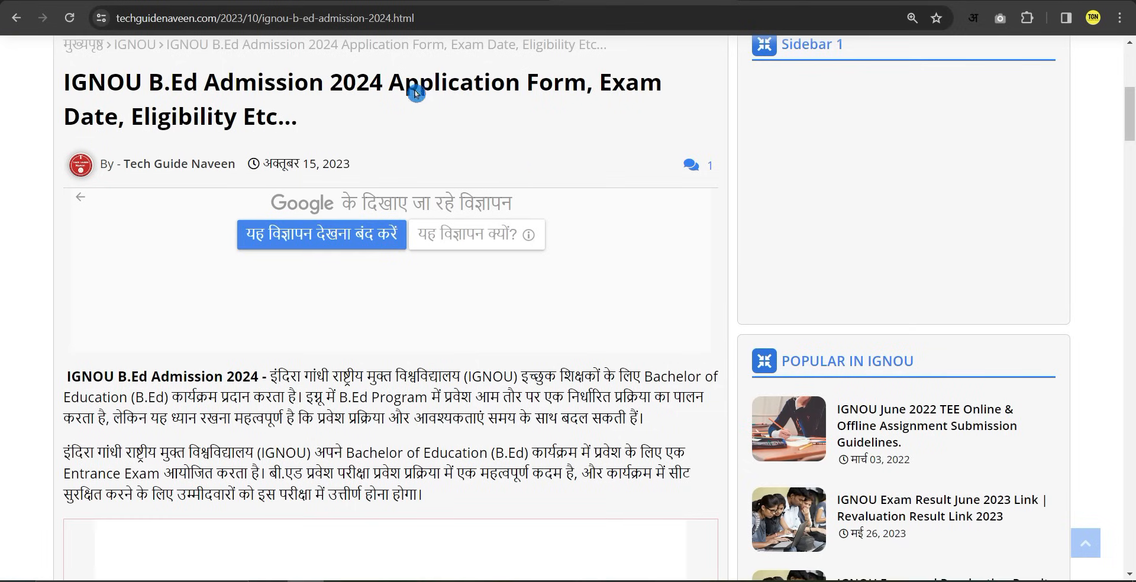
Scroll the blog article to 'Apply for Entrance Exam' and follow its Click Here link.
{"action": "scroll", "coordinate": [464, 294], "scroll_direction": "down", "scroll_amount": 15}
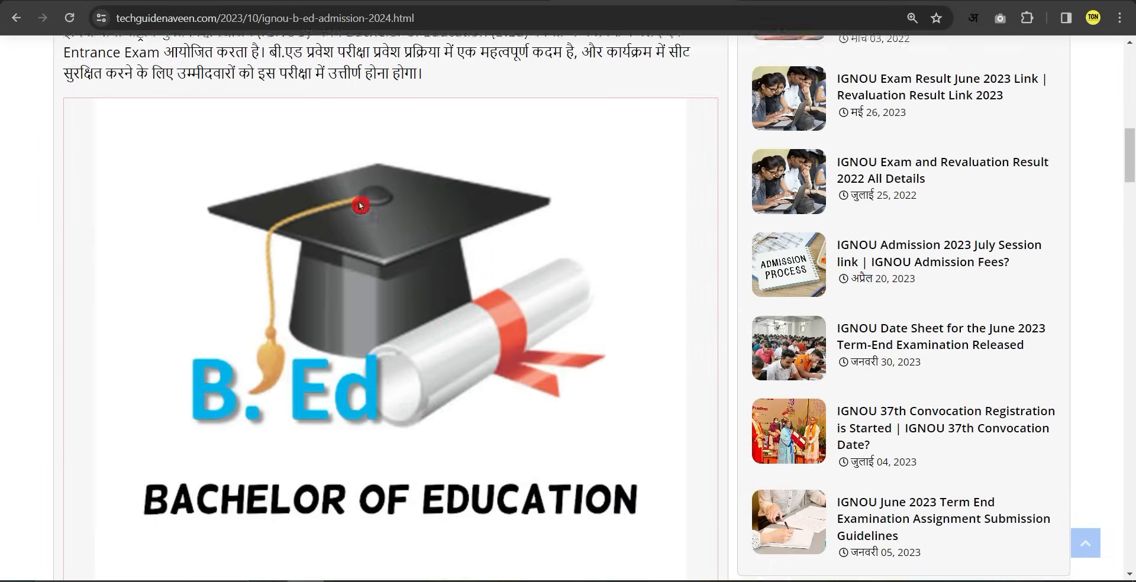
{"action": "scroll", "coordinate": [443, 314], "scroll_direction": "down", "scroll_amount": 15}
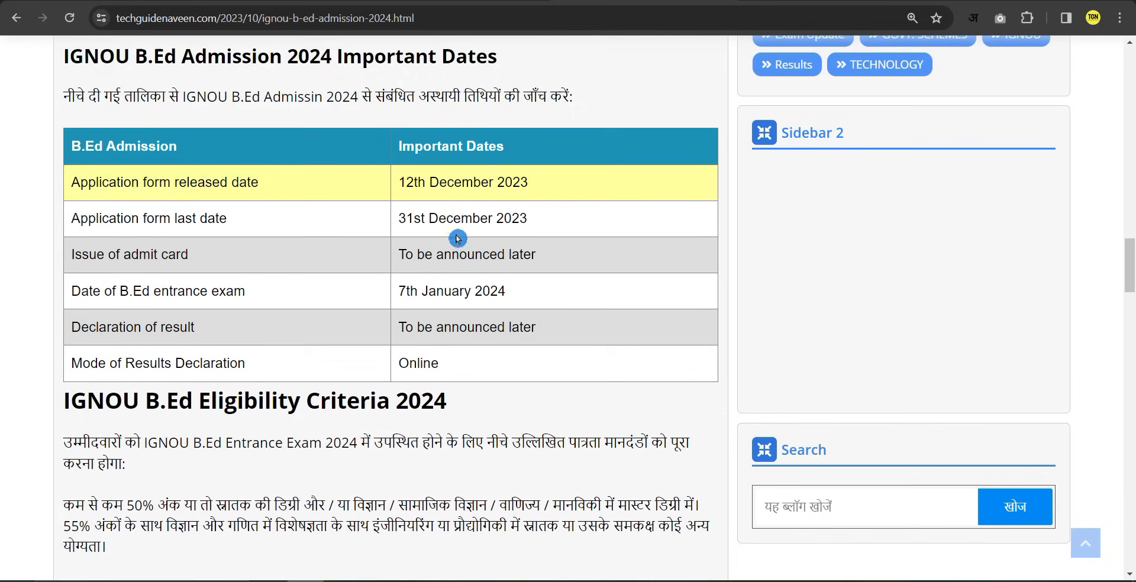
{"action": "scroll", "coordinate": [448, 223], "scroll_direction": "down", "scroll_amount": 10}
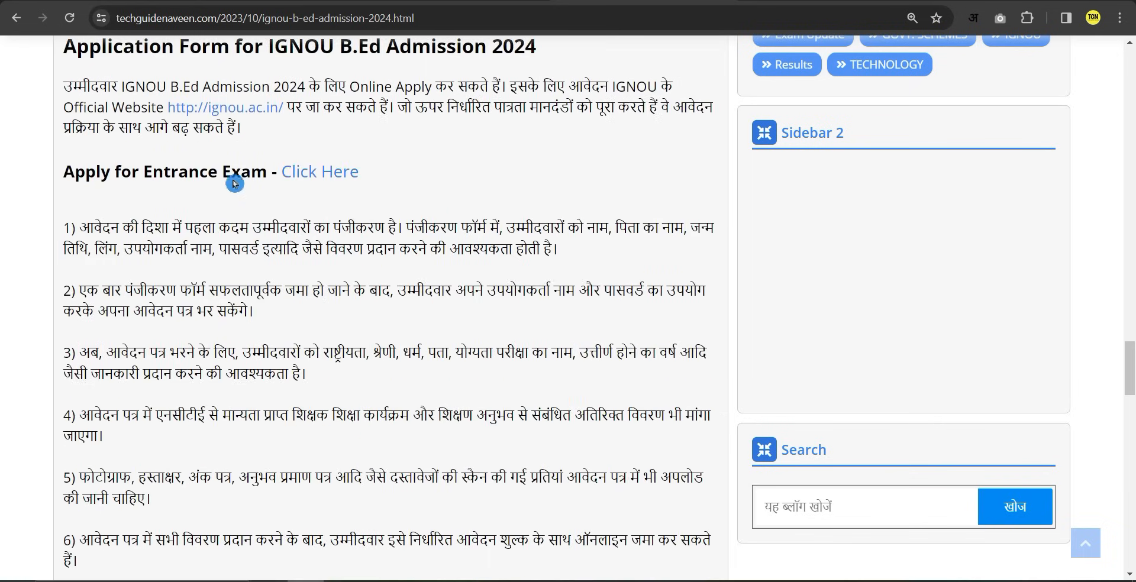
{"action": "left_click", "coordinate": [330, 180]}
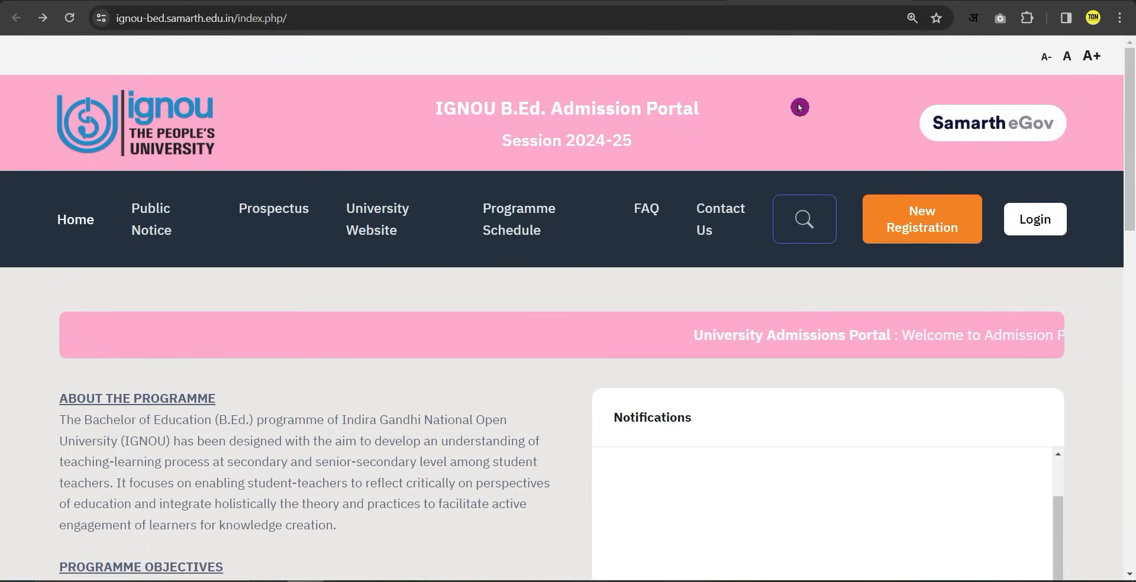
Start a New Registration on the portal and bring the Registration Form into view.
{"action": "scroll", "coordinate": [224, 151], "scroll_direction": "down", "scroll_amount": 5}
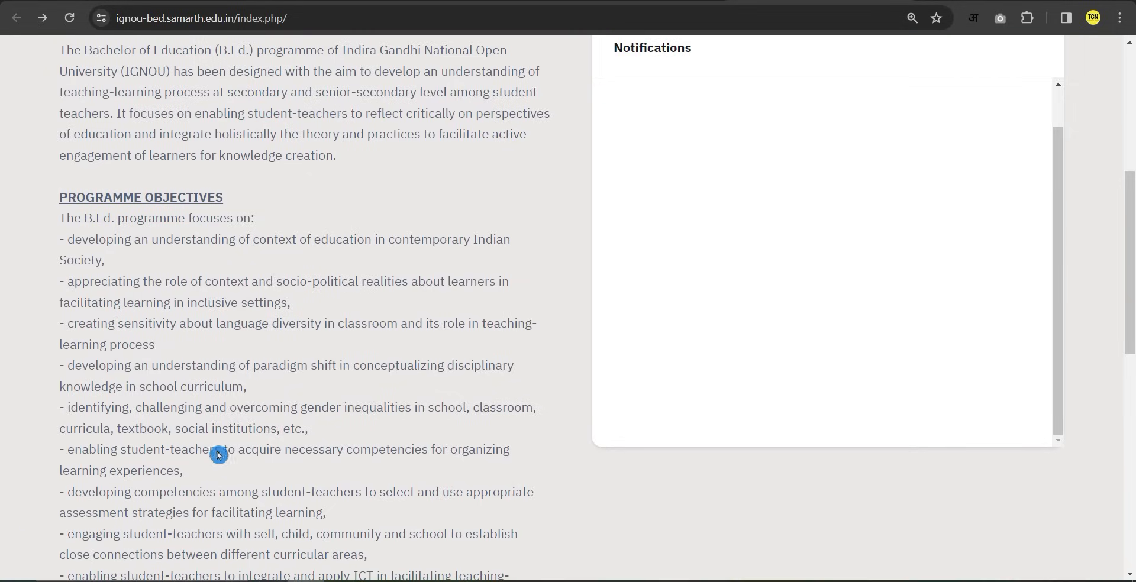
{"action": "scroll", "coordinate": [220, 454], "scroll_direction": "down", "scroll_amount": 5}
{"action": "scroll", "coordinate": [247, 452], "scroll_direction": "down", "scroll_amount": 4}
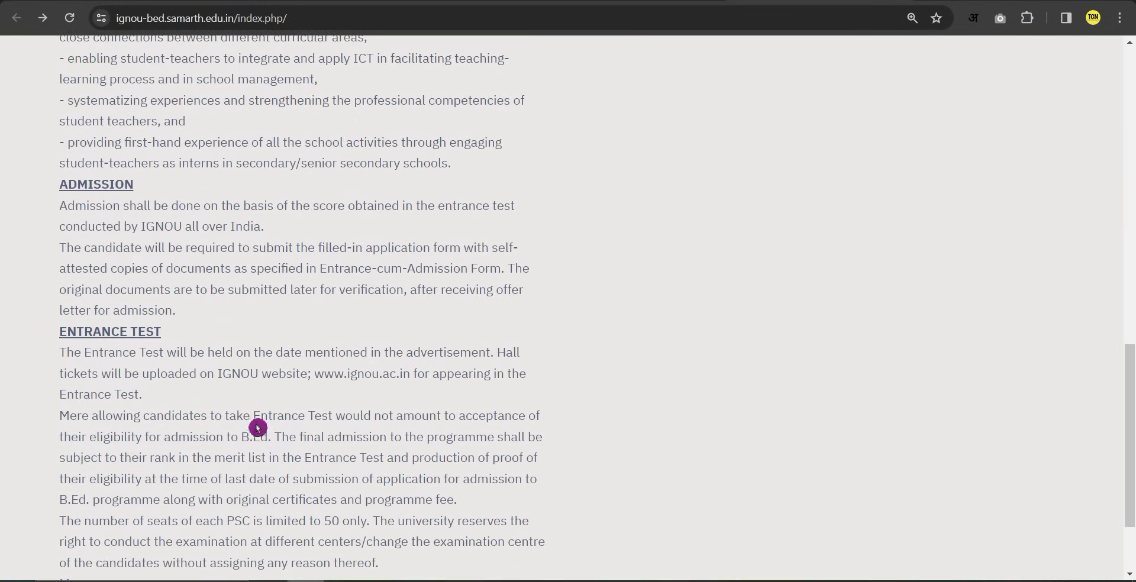
{"action": "scroll", "coordinate": [462, 479], "scroll_direction": "up", "scroll_amount": 5}
{"action": "scroll", "coordinate": [463, 479], "scroll_direction": "up", "scroll_amount": 15}
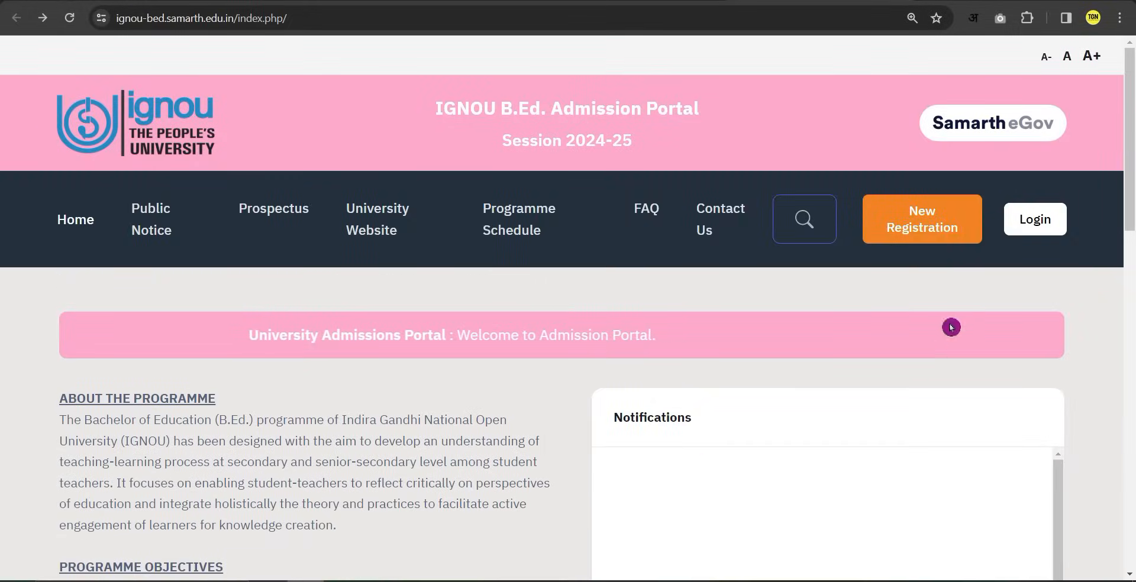
{"action": "left_click", "coordinate": [917, 230]}
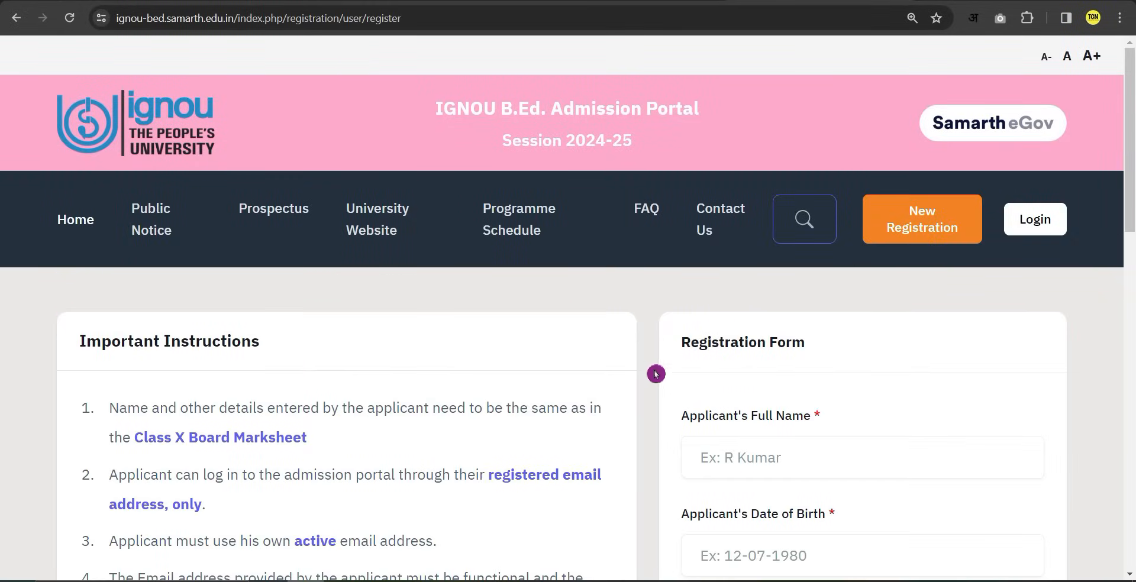
{"action": "scroll", "coordinate": [652, 428], "scroll_direction": "down", "scroll_amount": 5}
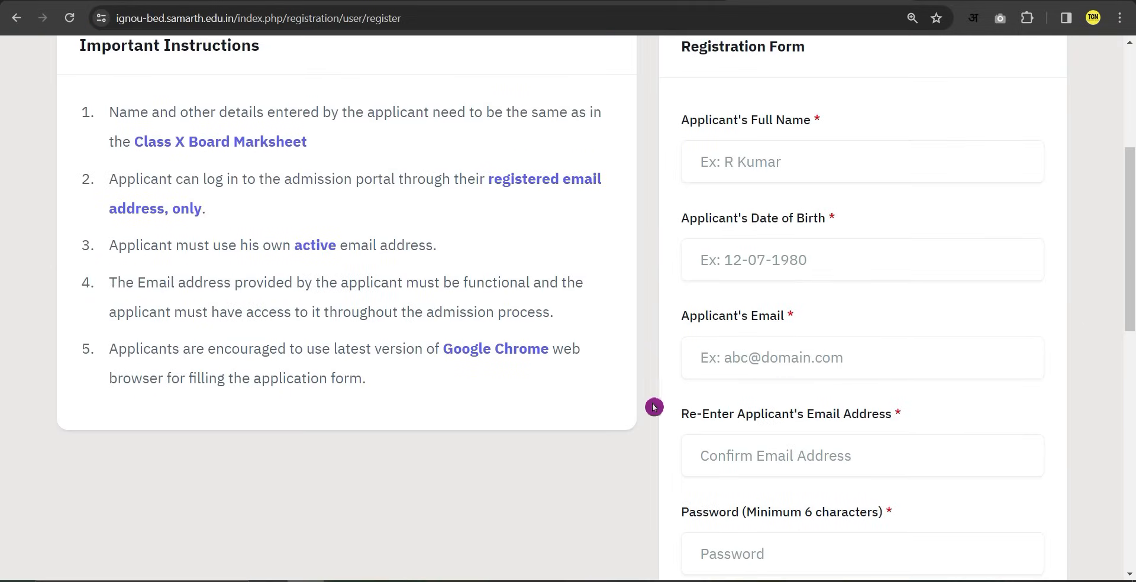
{"action": "left_click", "coordinate": [777, 166]}
Enter the applicant's full name and set the date of birth to 01-01-2020.
{"action": "left_click", "coordinate": [759, 166]}
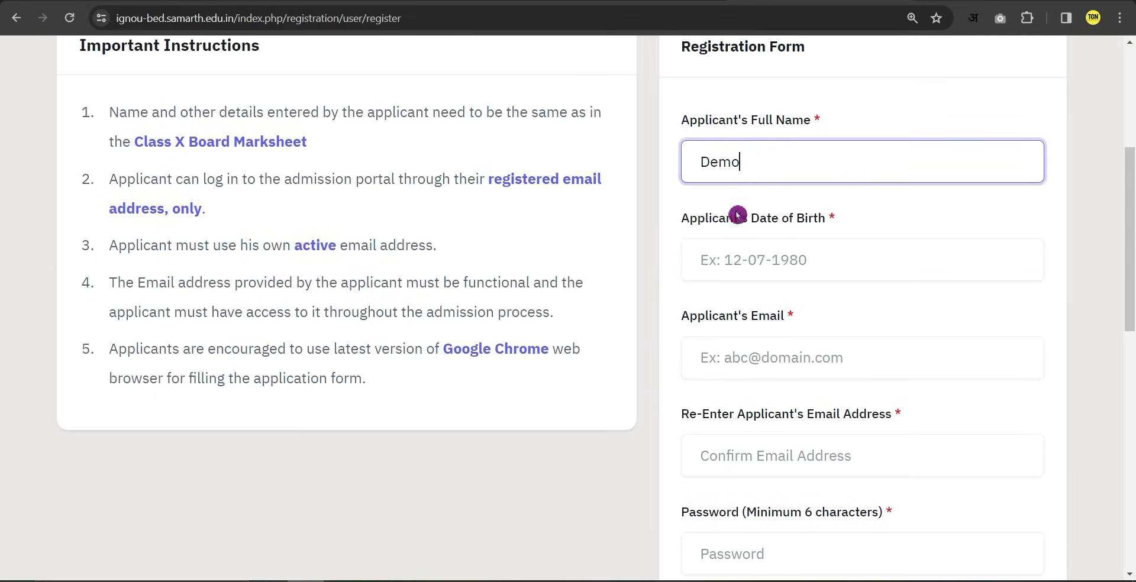
{"action": "left_click", "coordinate": [750, 268]}
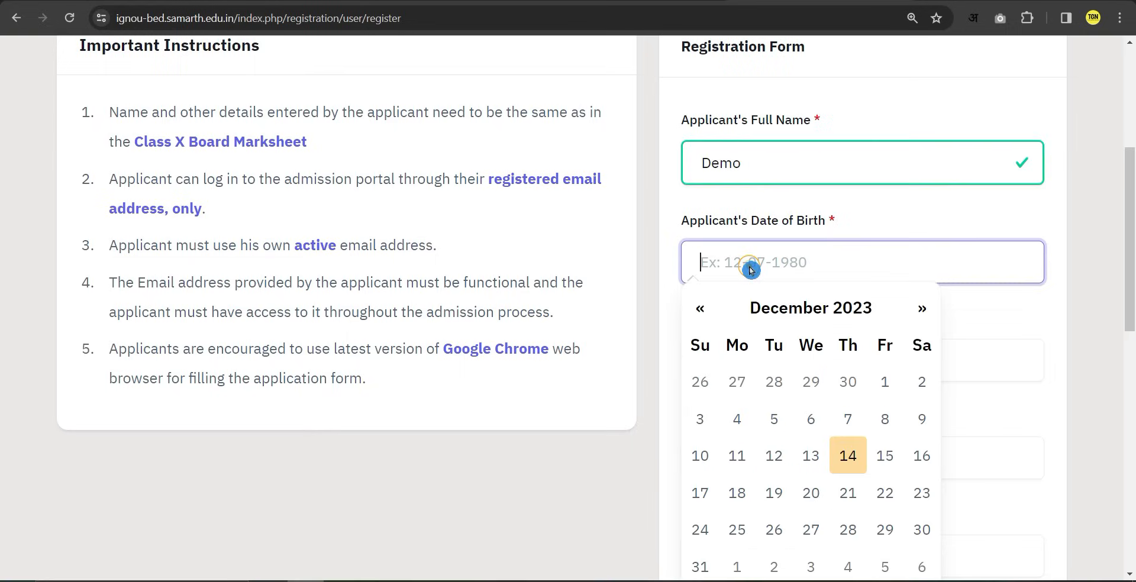
{"action": "left_click", "coordinate": [766, 170]}
{"action": "left_click", "coordinate": [784, 270]}
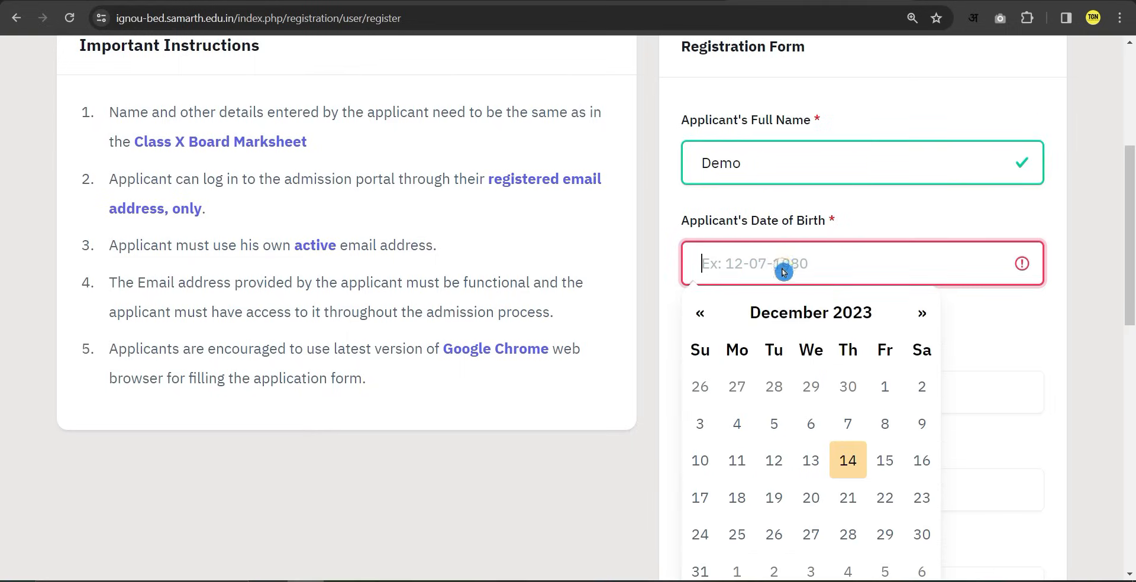
{"action": "left_click", "coordinate": [710, 321]}
{"action": "left_click", "coordinate": [776, 314]}
{"action": "left_click", "coordinate": [791, 312]}
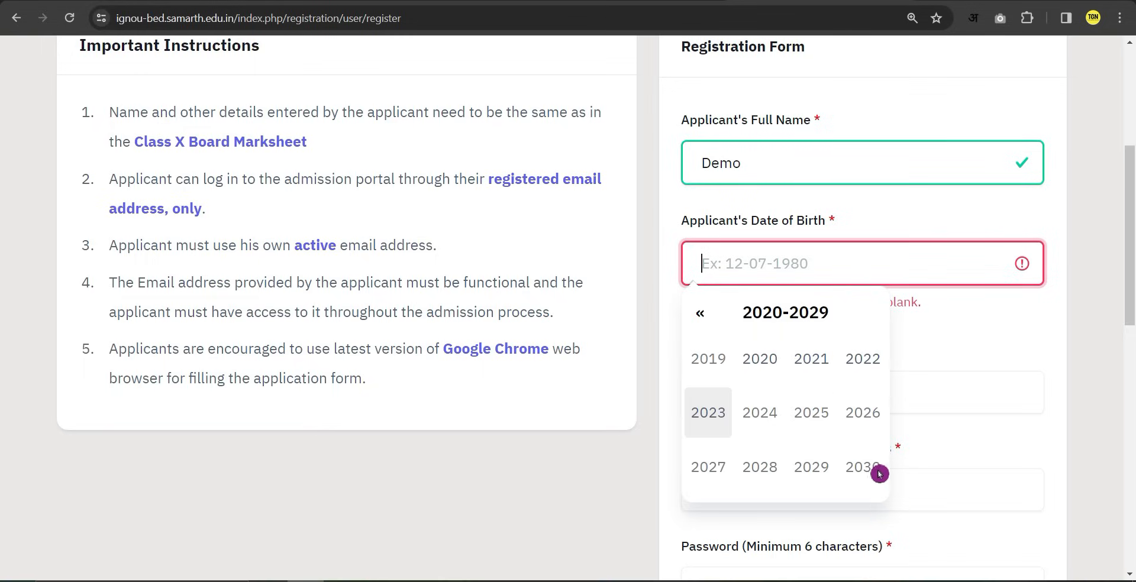
{"action": "left_click", "coordinate": [880, 474]}
Fill in the applicant's email address, its confirmation, and the account password.
{"action": "left_click", "coordinate": [867, 365]}
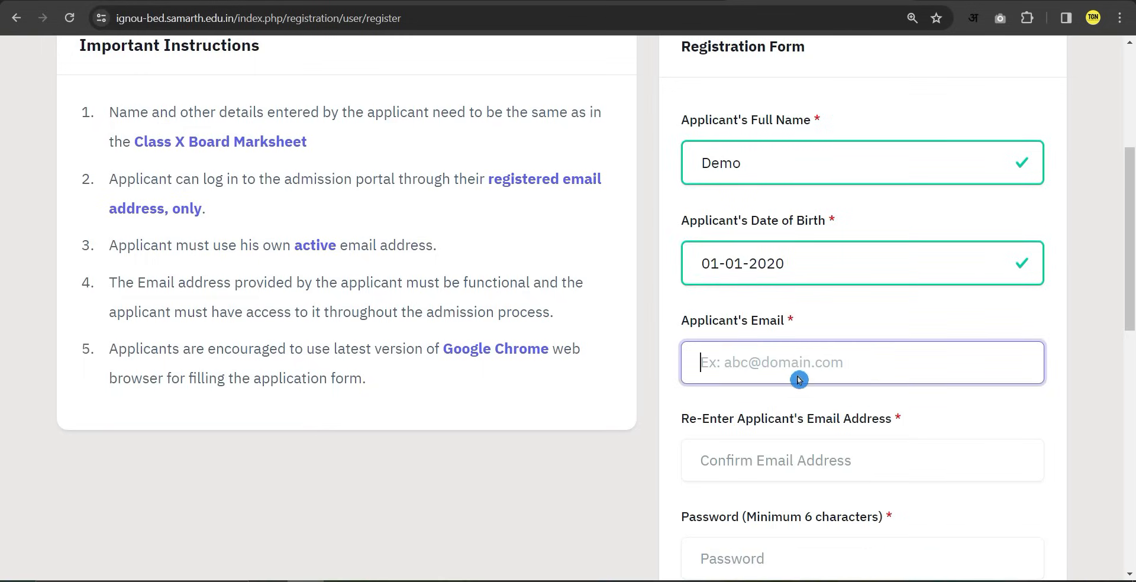
{"action": "type", "text": "abc@gamil.com"}
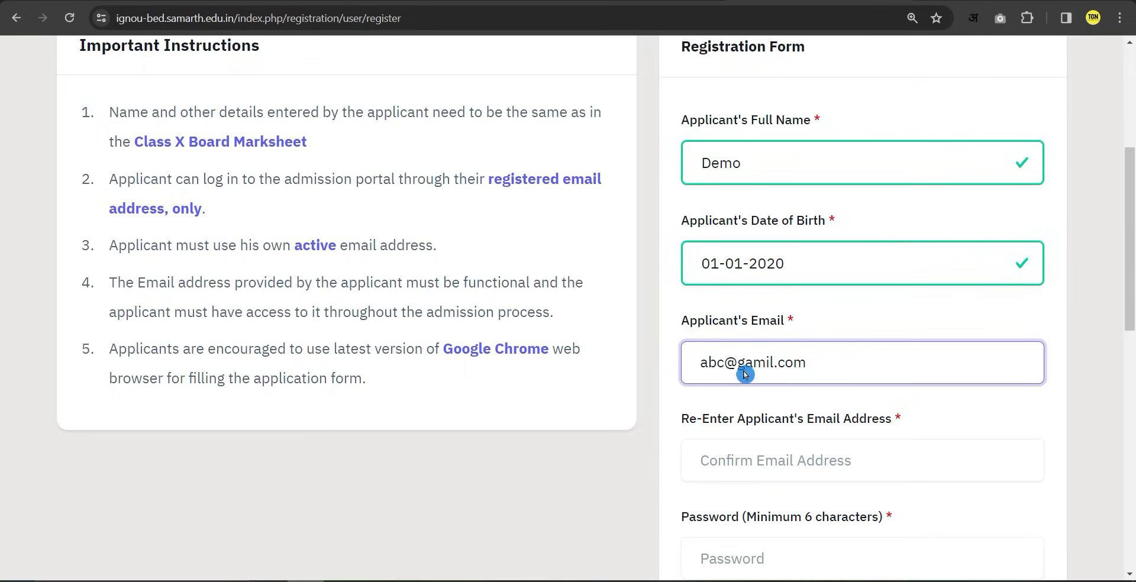
{"action": "left_click", "coordinate": [756, 464]}
{"action": "key", "text": "ctrl+v"}
{"action": "scroll", "coordinate": [815, 478], "scroll_direction": "down", "scroll_amount": 2}
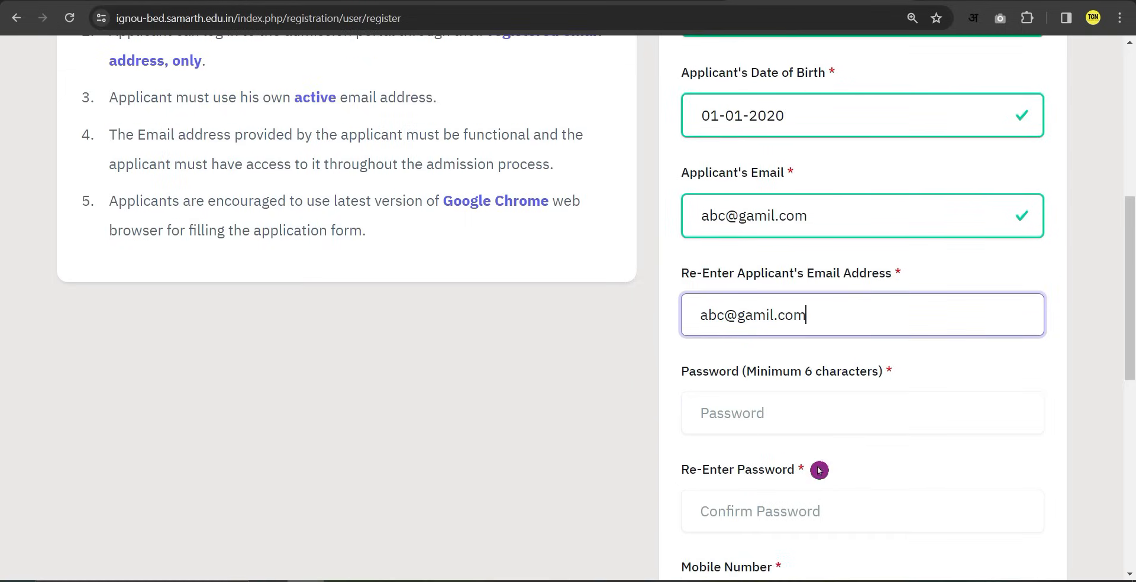
{"action": "left_click", "coordinate": [728, 415]}
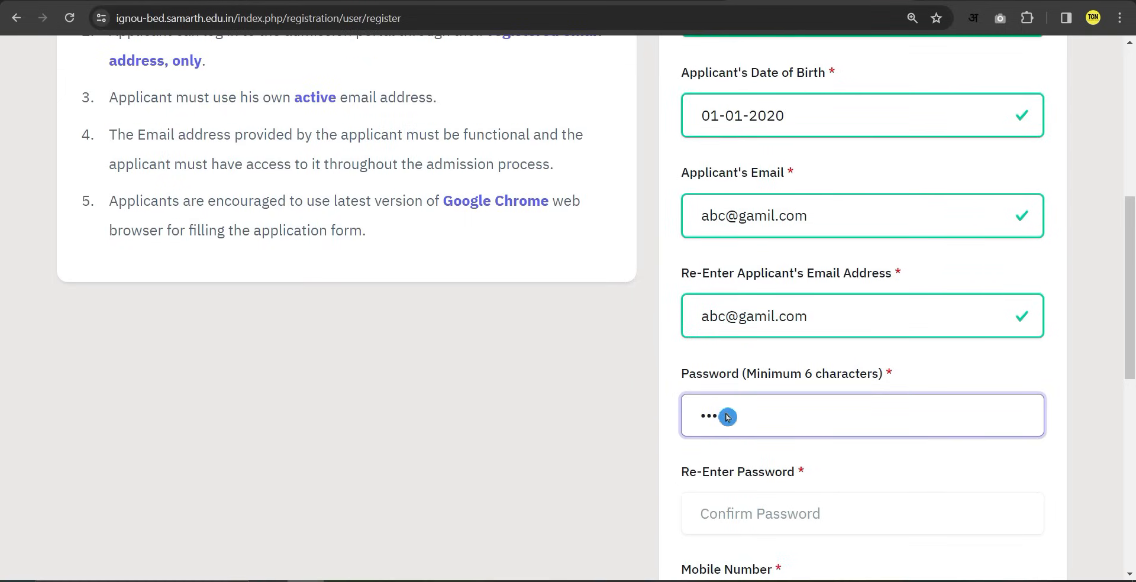
Enter the mobile number and paste it into the mobile confirmation field.
{"action": "scroll", "coordinate": [751, 442], "scroll_direction": "down", "scroll_amount": 1}
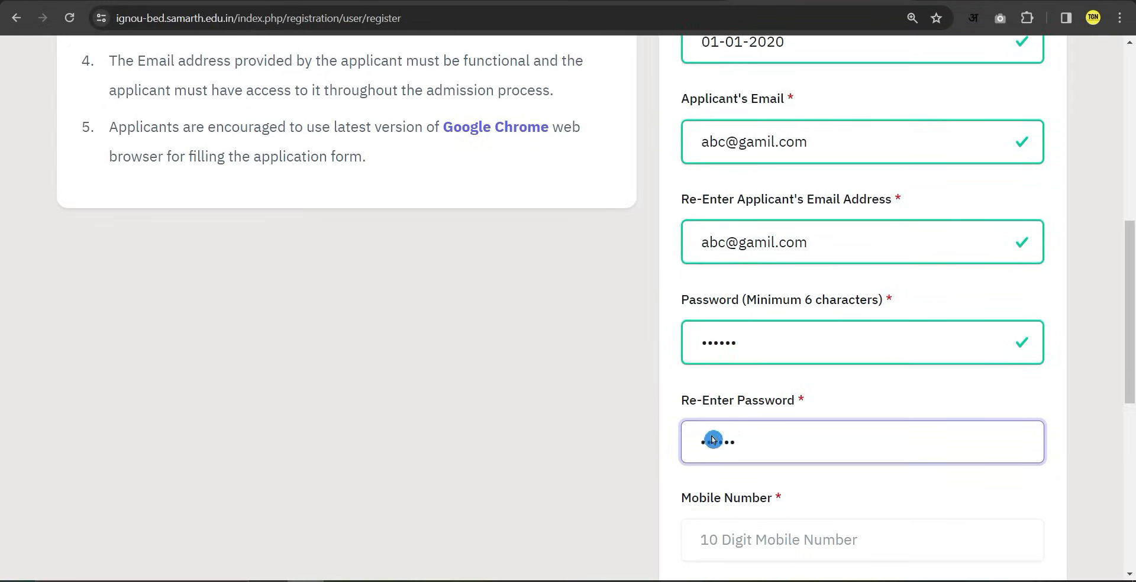
{"action": "scroll", "coordinate": [741, 458], "scroll_direction": "down", "scroll_amount": 1}
{"action": "left_click", "coordinate": [756, 471]}
{"action": "scroll", "coordinate": [756, 473], "scroll_direction": "down", "scroll_amount": 2}
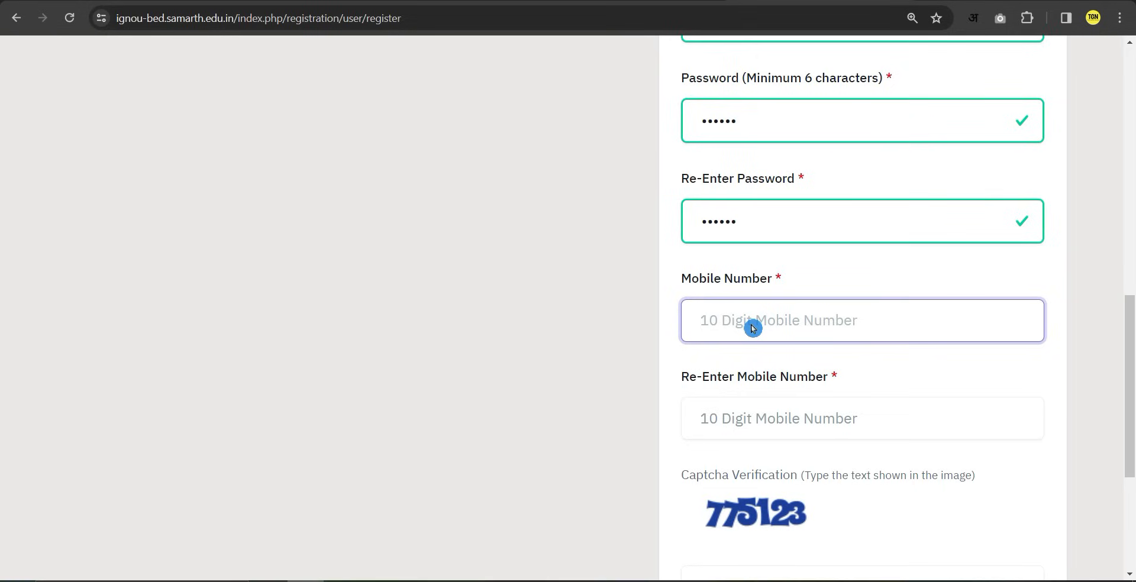
{"action": "type", "text": "9876543210"}
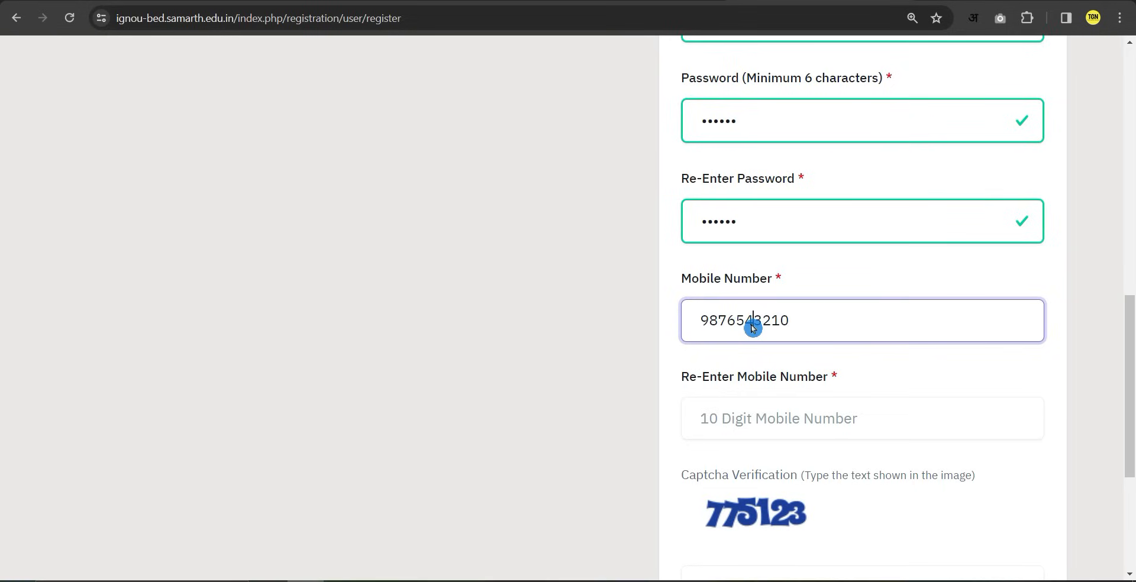
{"action": "double_click", "coordinate": [752, 327]}
{"action": "key", "text": "ctrl+c"}
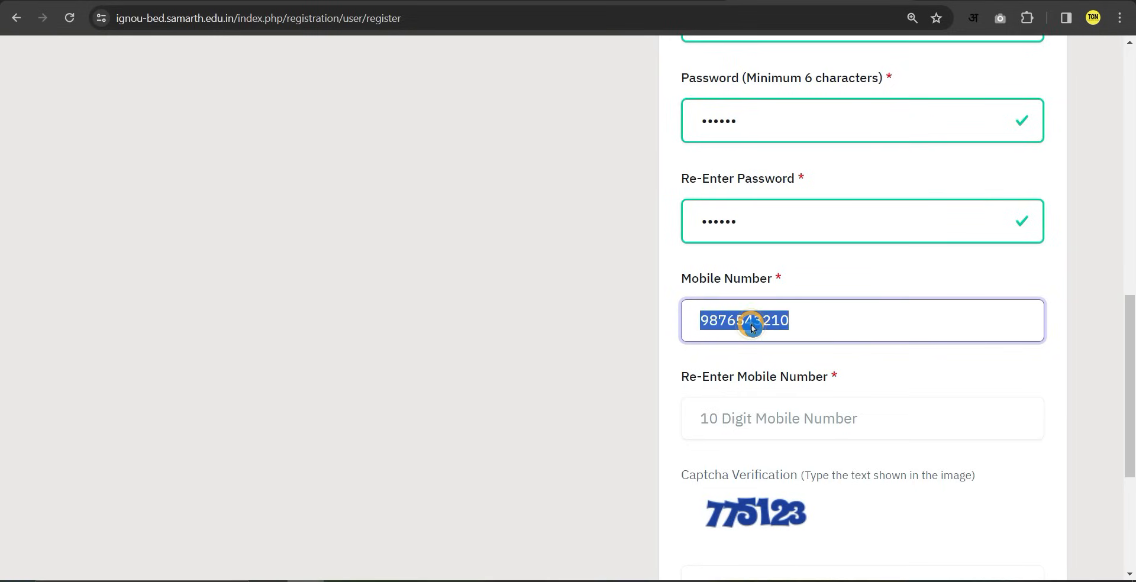
{"action": "left_click", "coordinate": [770, 421]}
{"action": "key", "text": "ctrl+v"}
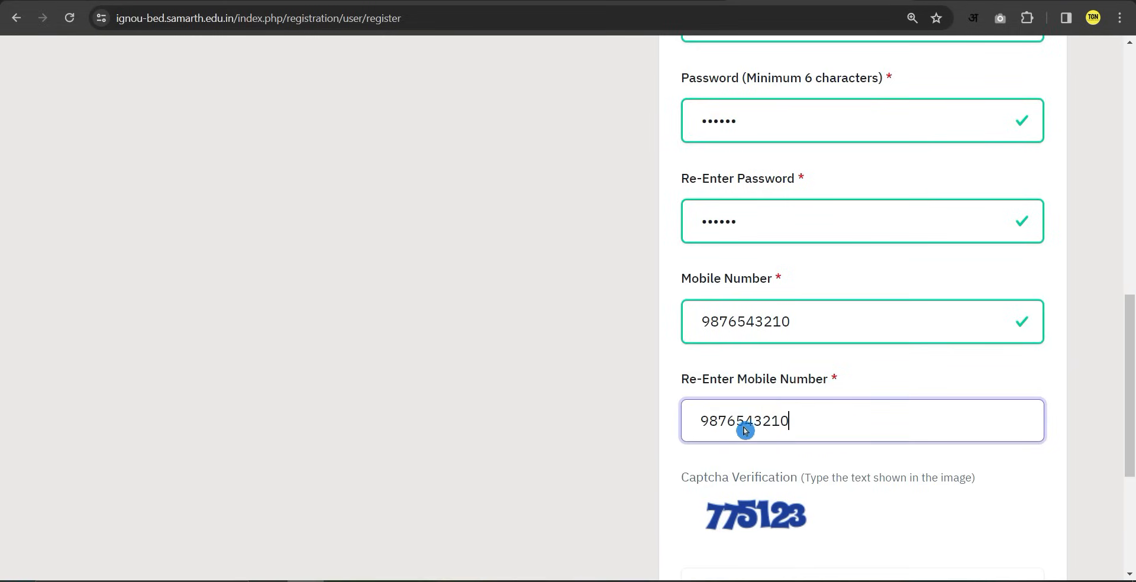
{"action": "left_click", "coordinate": [612, 397]}
Enter the captcha answer and submit the registration form.
{"action": "scroll", "coordinate": [680, 431], "scroll_direction": "down", "scroll_amount": 2}
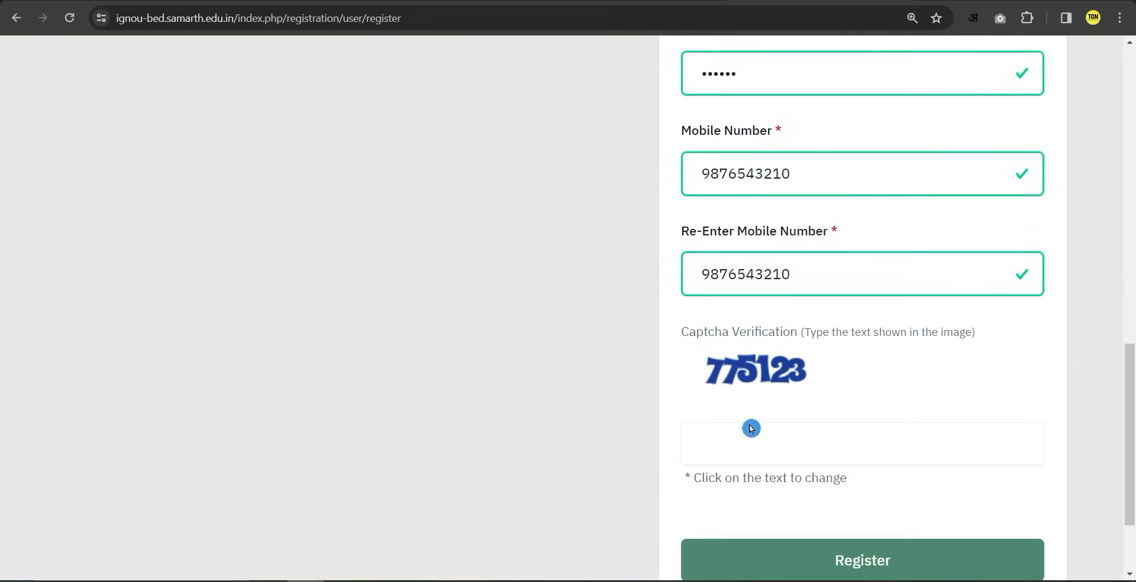
{"action": "scroll", "coordinate": [742, 404], "scroll_direction": "down", "scroll_amount": 1}
{"action": "left_click", "coordinate": [768, 381]}
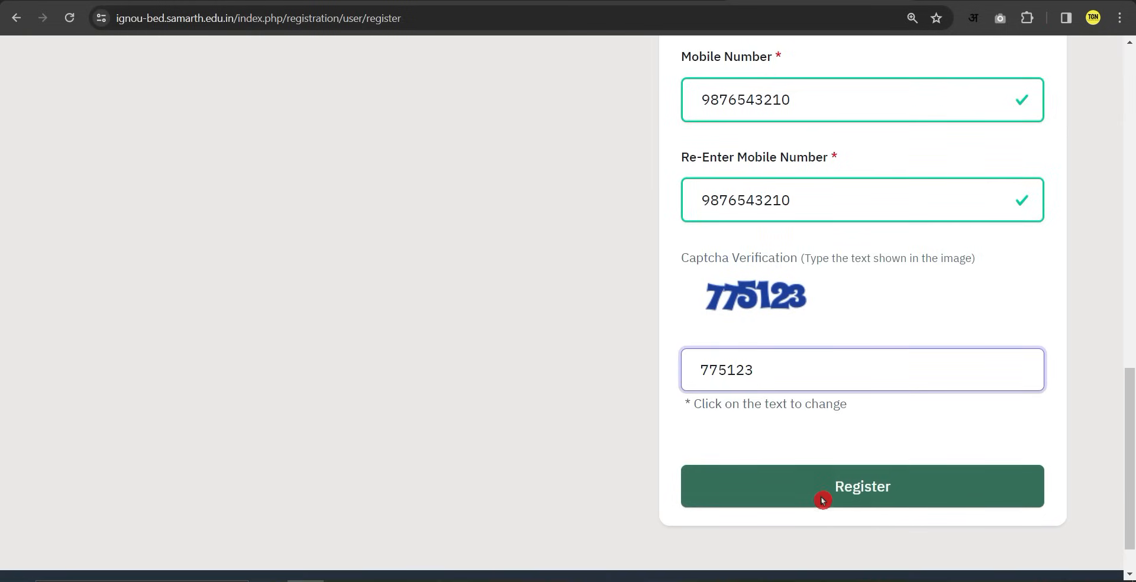
{"action": "left_click", "coordinate": [840, 494]}
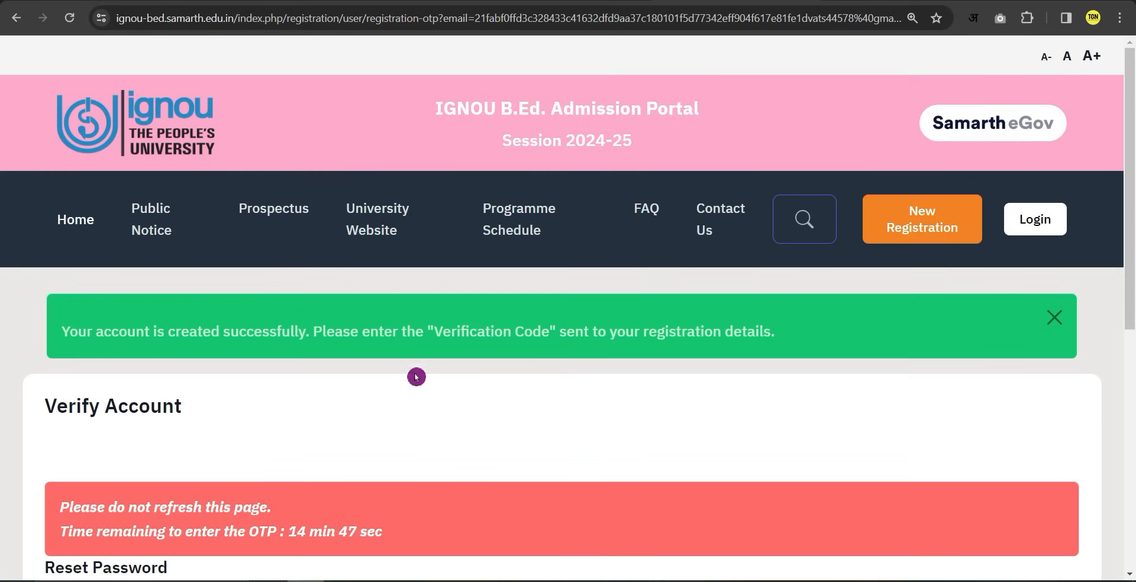
Copy the verification code from the Gmail message and return to the OTP field.
{"action": "scroll", "coordinate": [441, 379], "scroll_direction": "down", "scroll_amount": 2}
{"action": "scroll", "coordinate": [438, 378], "scroll_direction": "down", "scroll_amount": 3}
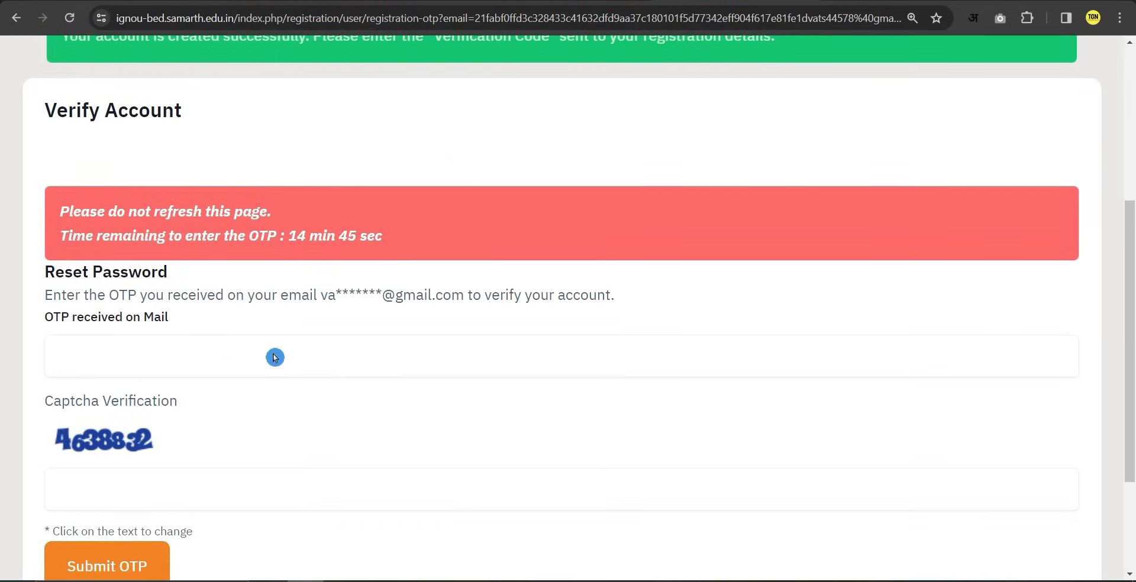
{"action": "left_click", "coordinate": [131, 354]}
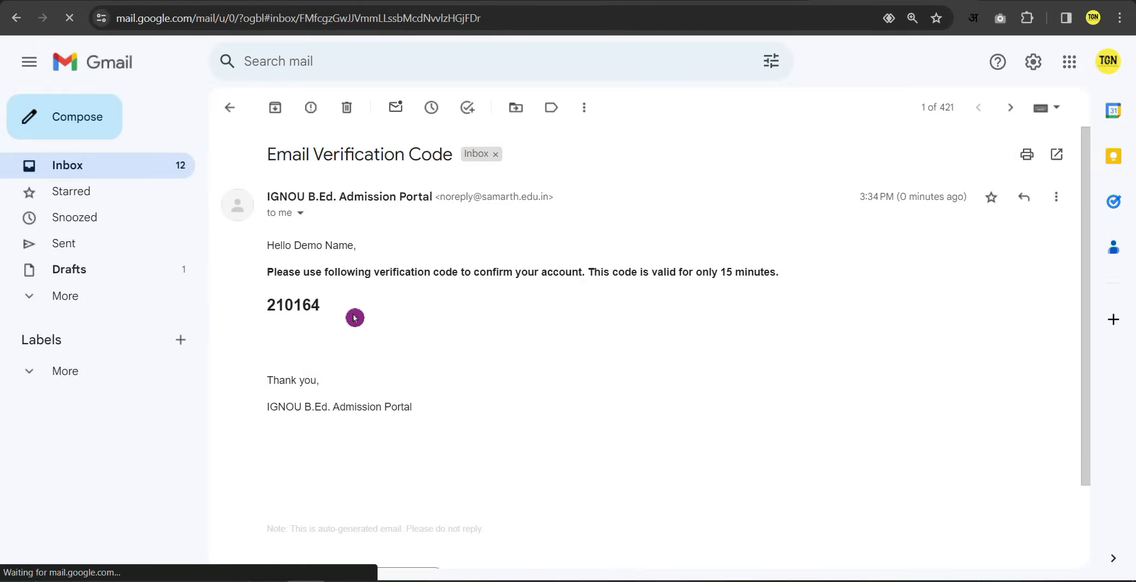
{"action": "left_click", "coordinate": [294, 307]}
{"action": "double_click", "coordinate": [295, 307]}
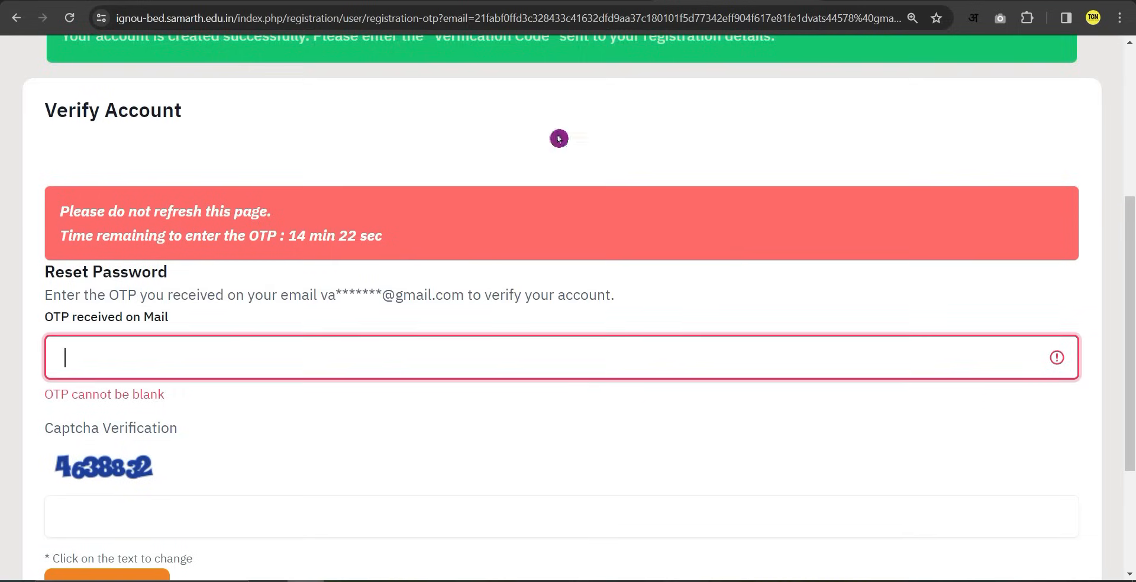
{"action": "scroll", "coordinate": [312, 370], "scroll_direction": "down", "scroll_amount": 2}
{"action": "left_click", "coordinate": [196, 285]}
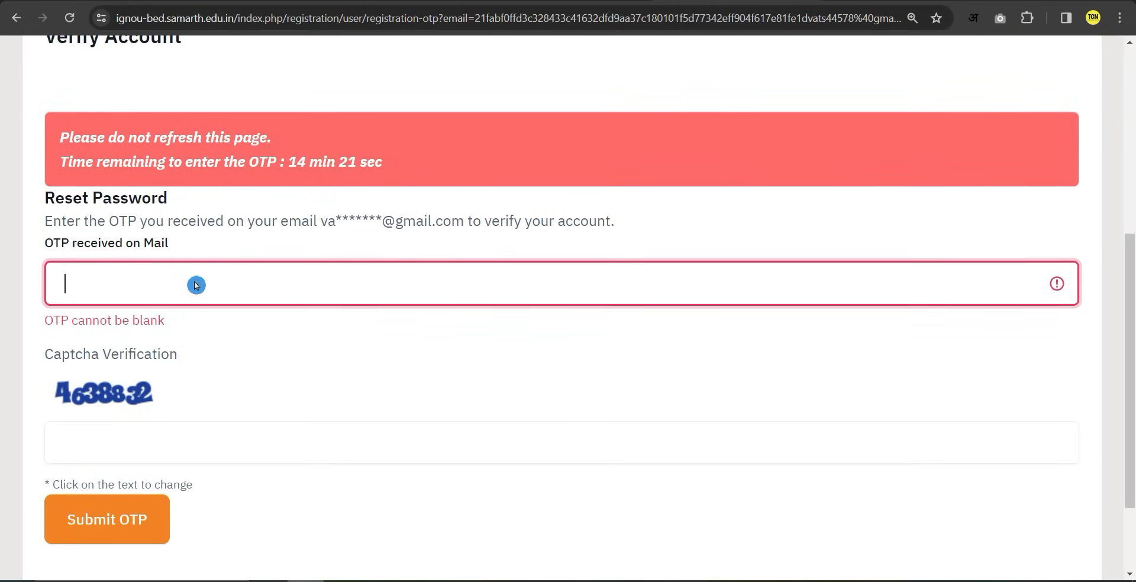
Paste the OTP, enter the captcha answer, and submit to verify the account.
{"action": "left_click", "coordinate": [24, 275]}
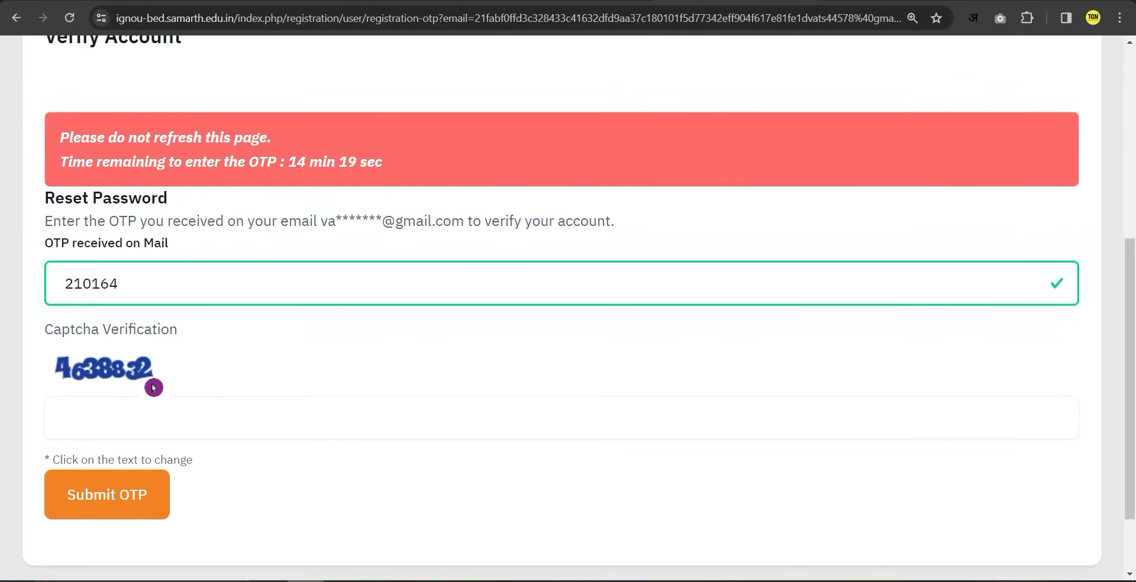
{"action": "left_click", "coordinate": [137, 417]}
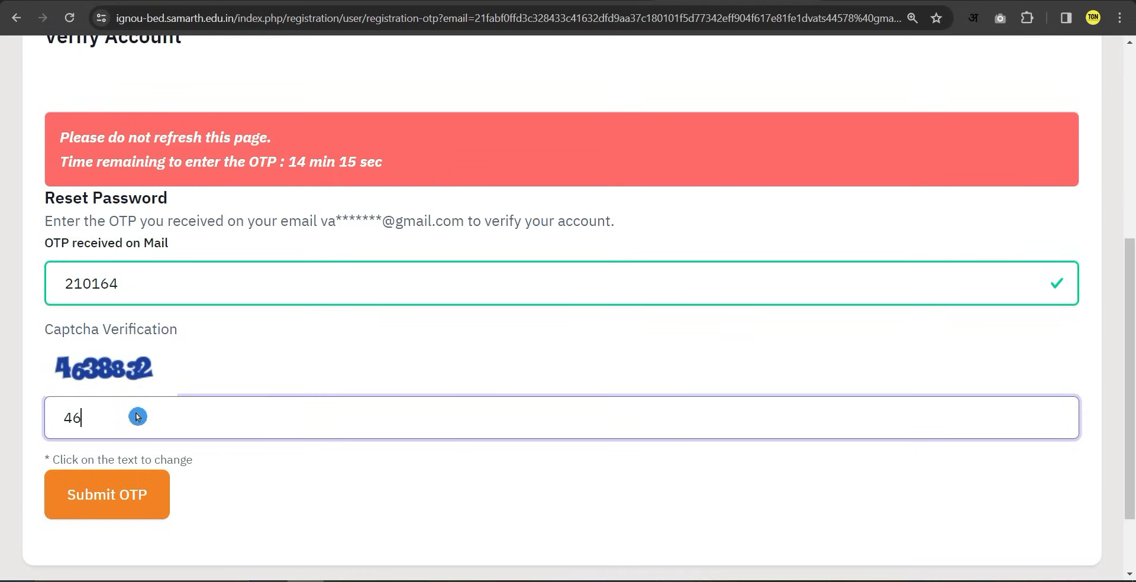
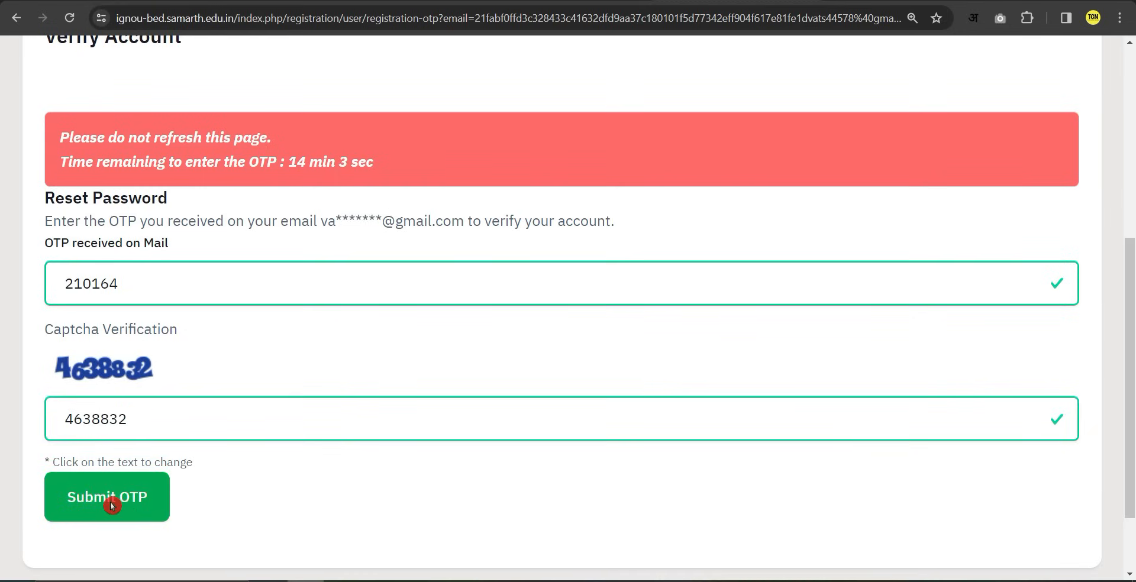
{"action": "left_click", "coordinate": [111, 505]}
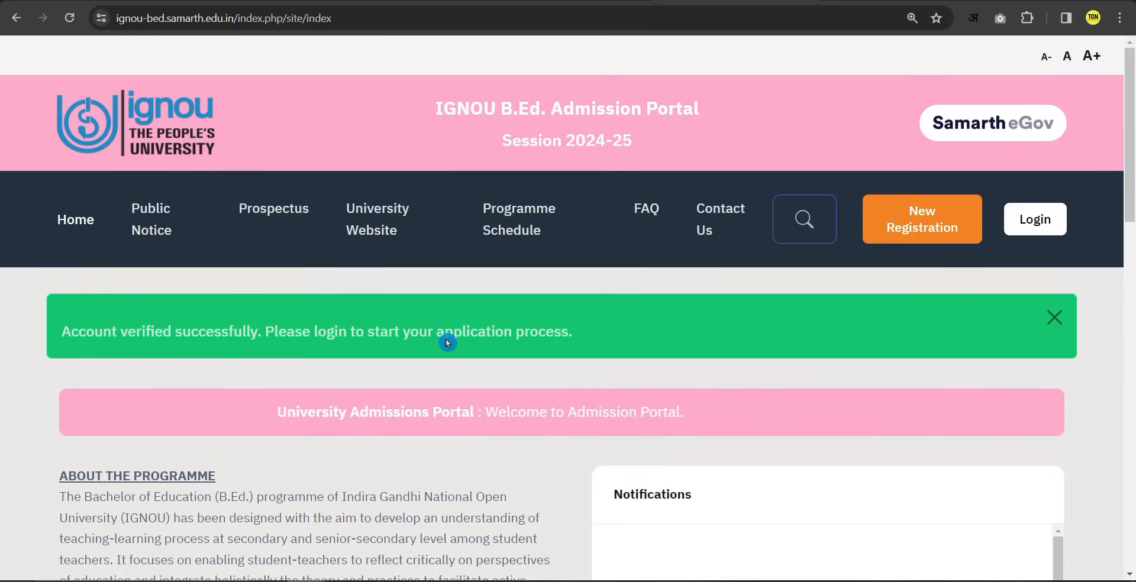
Log in through the Registered User Login form with the email, password and captcha.
{"action": "left_click", "coordinate": [1042, 230]}
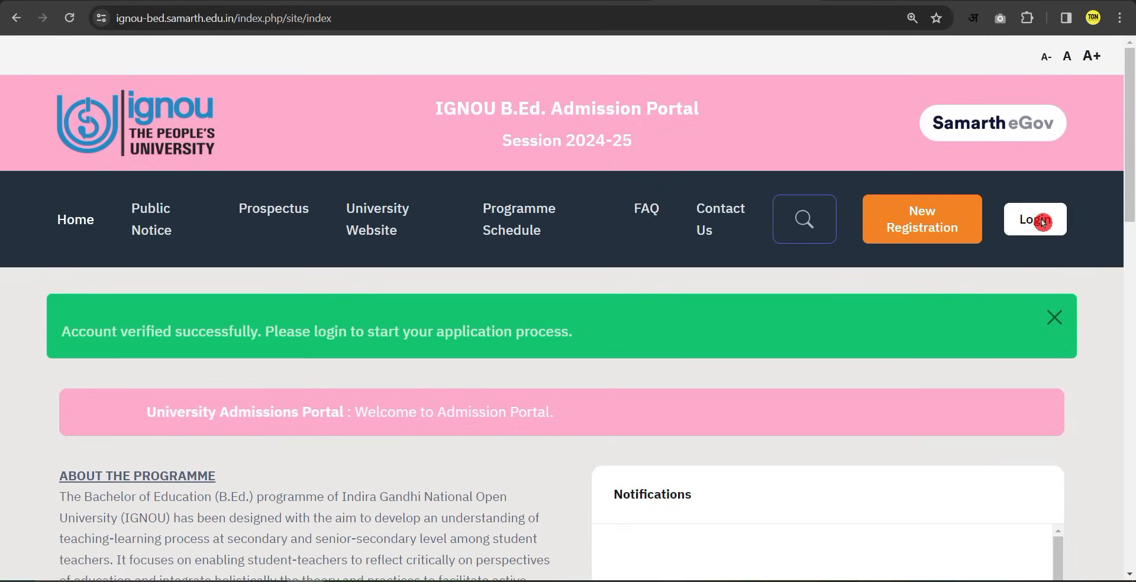
{"action": "left_click", "coordinate": [1027, 235]}
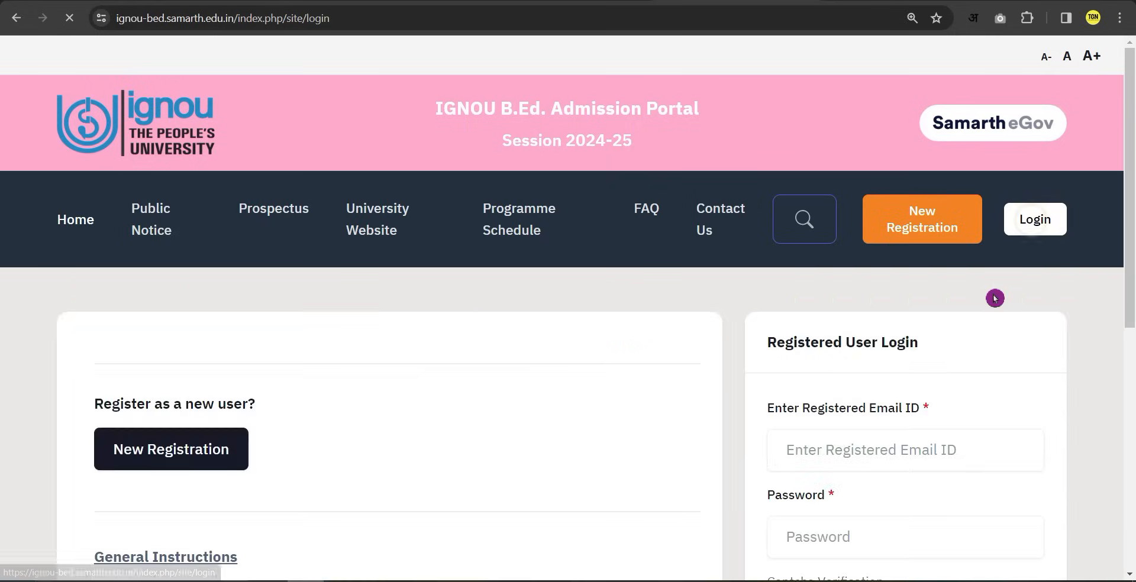
{"action": "scroll", "coordinate": [806, 477], "scroll_direction": "down", "scroll_amount": 4}
{"action": "left_click", "coordinate": [827, 231]}
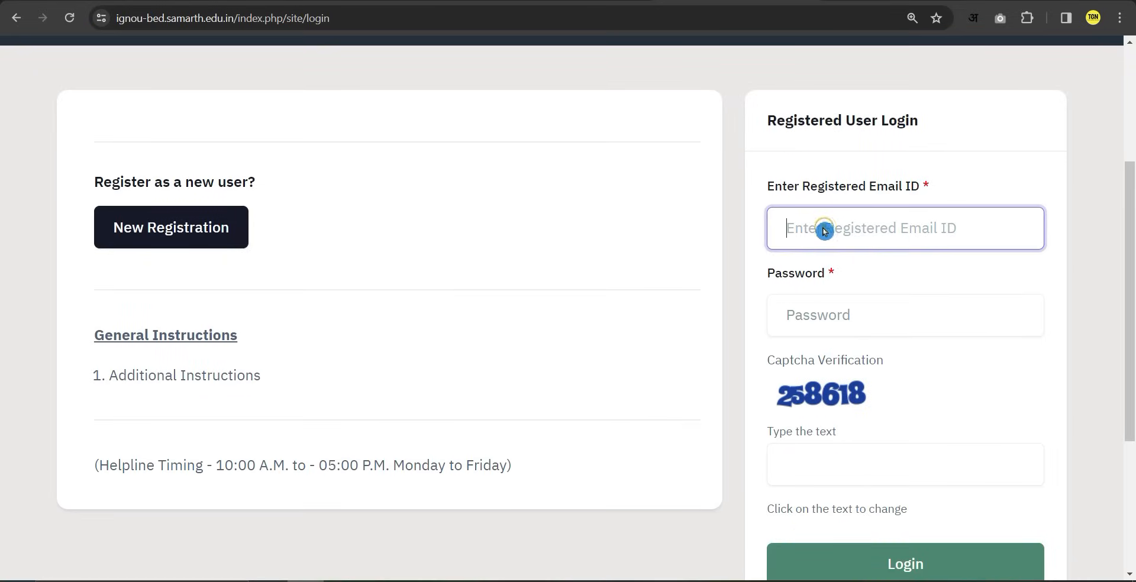
{"action": "left_click", "coordinate": [821, 320]}
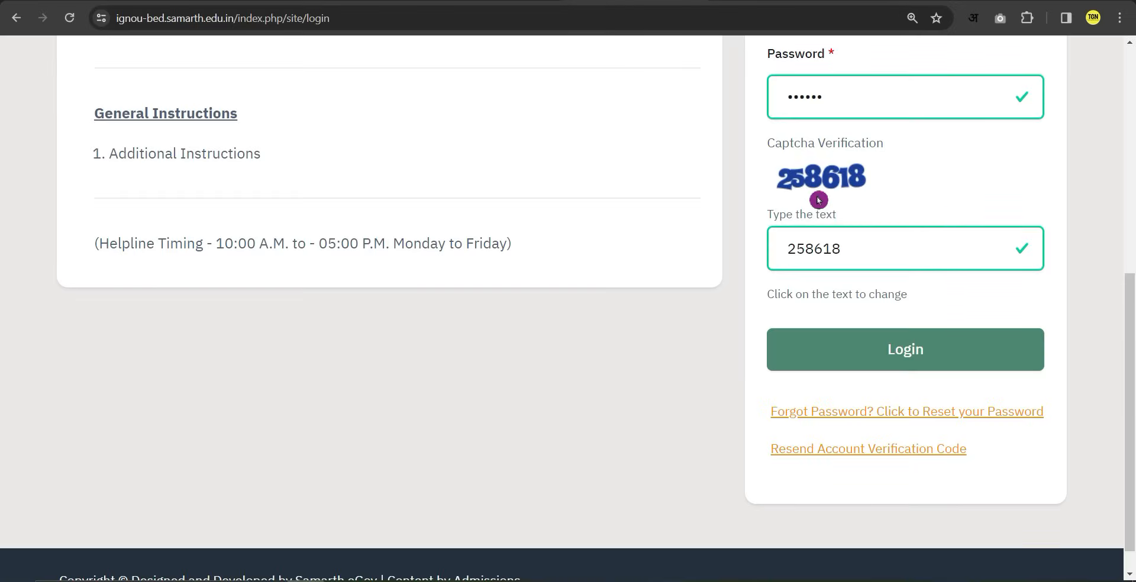
{"action": "left_click", "coordinate": [950, 352]}
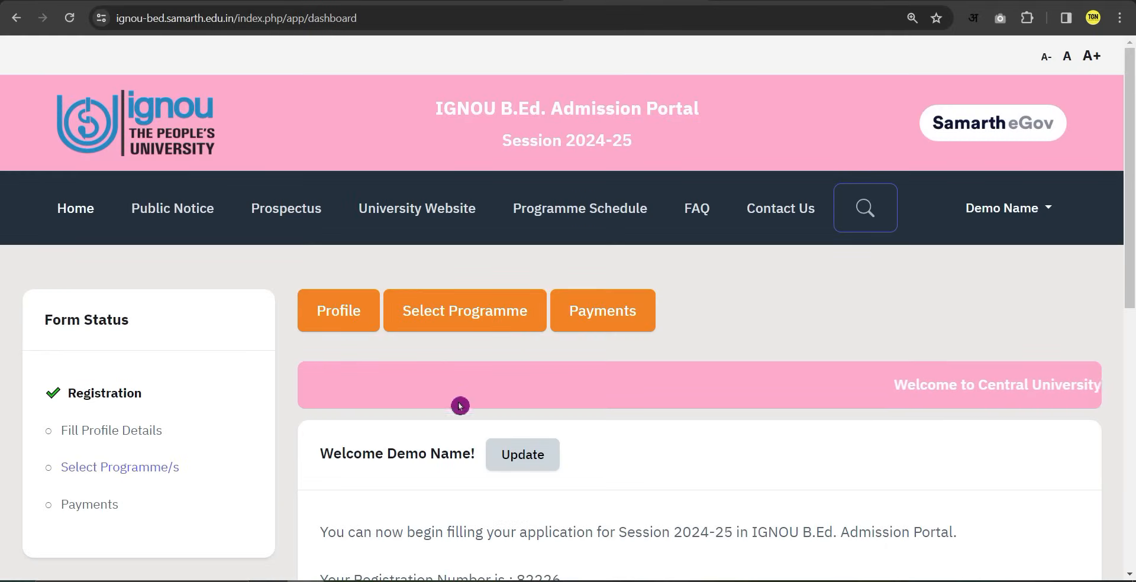
Open the Profile Details form from the dashboard's Profile button.
{"action": "left_click", "coordinate": [337, 312]}
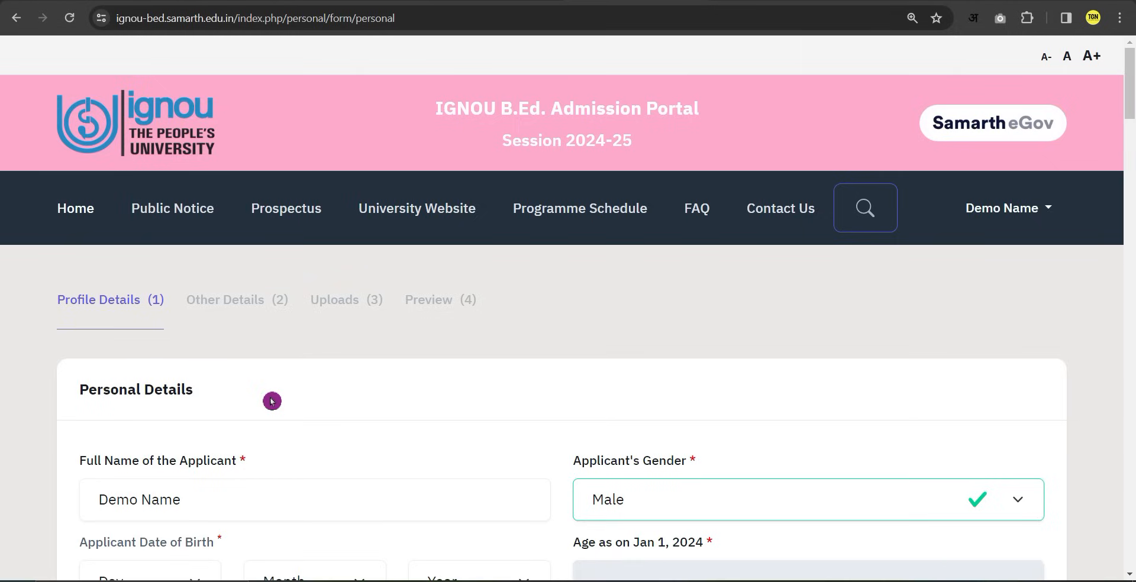
{"action": "scroll", "coordinate": [271, 402], "scroll_direction": "down", "scroll_amount": 3}
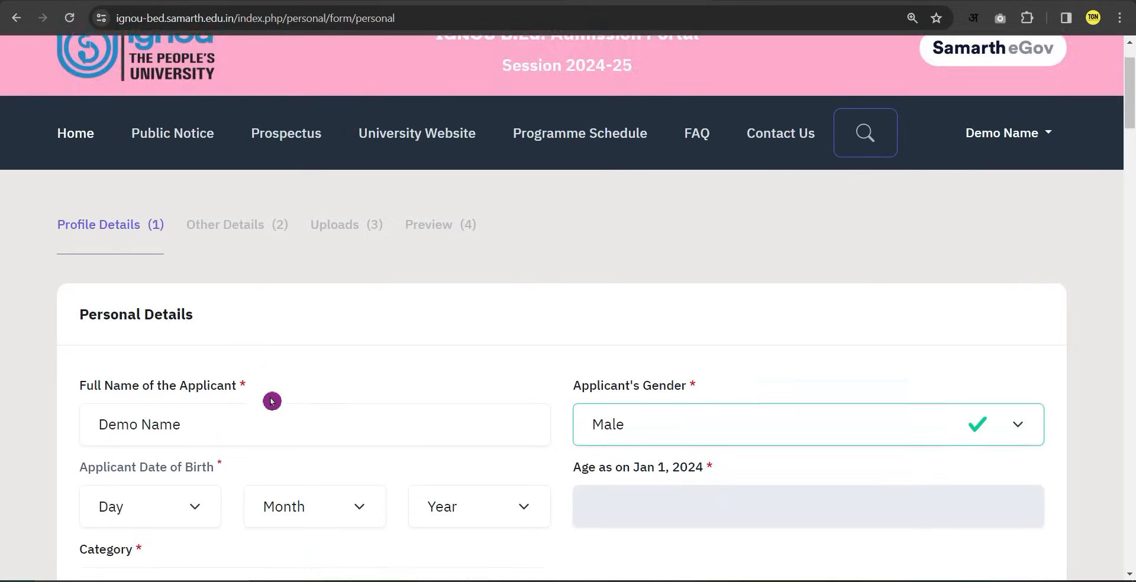
Leave the applicant's full name unchanged and keep the gender as Male.
{"action": "left_click", "coordinate": [289, 353]}
{"action": "left_click_drag", "start_coordinate": [255, 353], "coordinate": [96, 354]}
{"action": "left_click", "coordinate": [220, 354]}
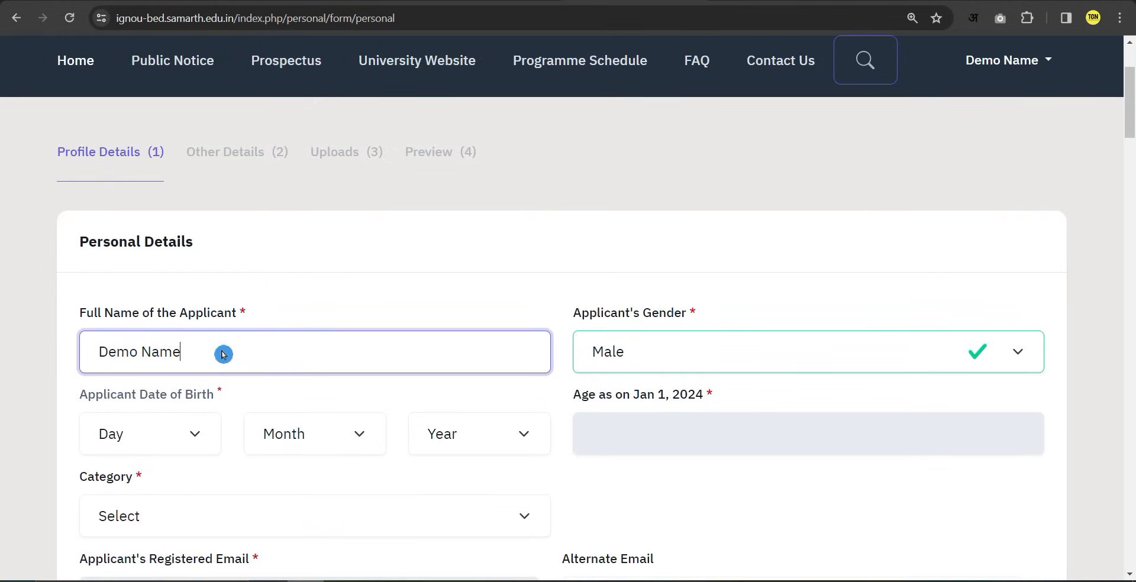
{"action": "left_click", "coordinate": [641, 359]}
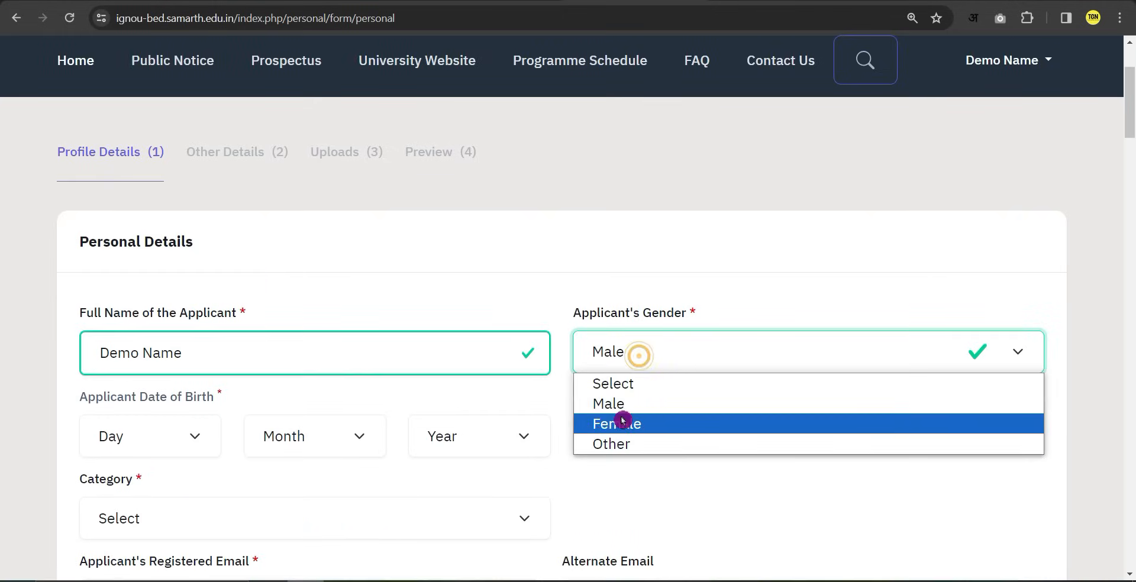
{"action": "left_click", "coordinate": [619, 404]}
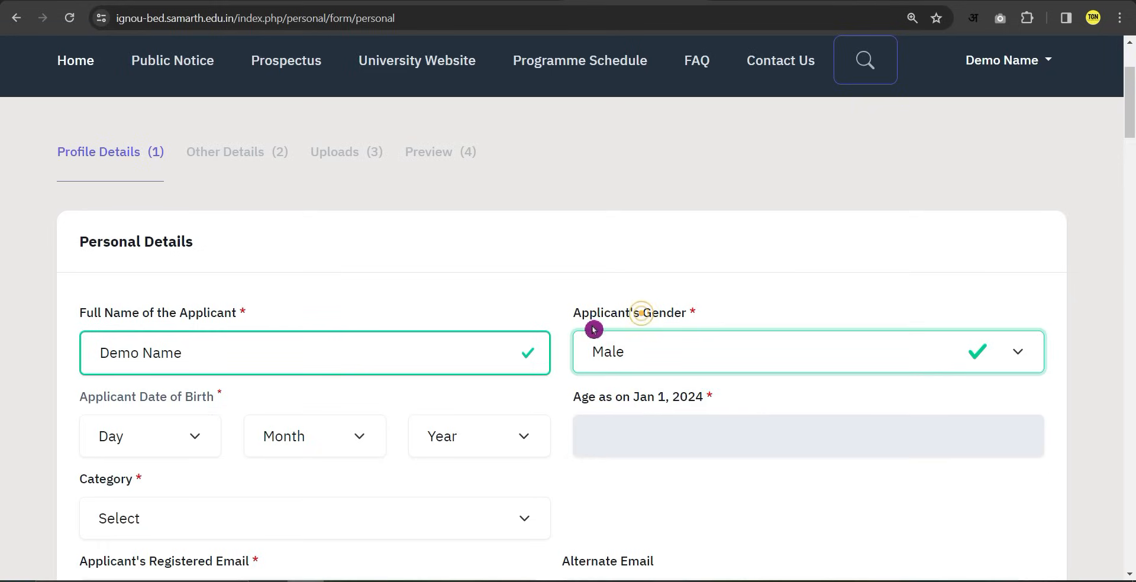
Set the date of birth to 1 January 1990 and the category to General.
{"action": "left_click", "coordinate": [196, 440]}
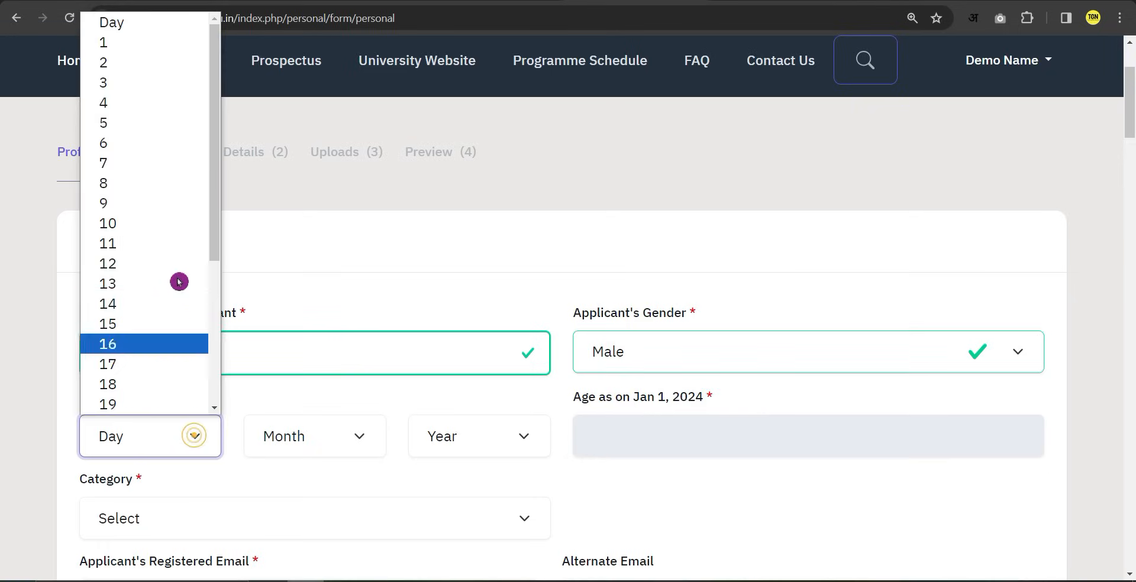
{"action": "left_click", "coordinate": [134, 43]}
{"action": "left_click", "coordinate": [310, 454]}
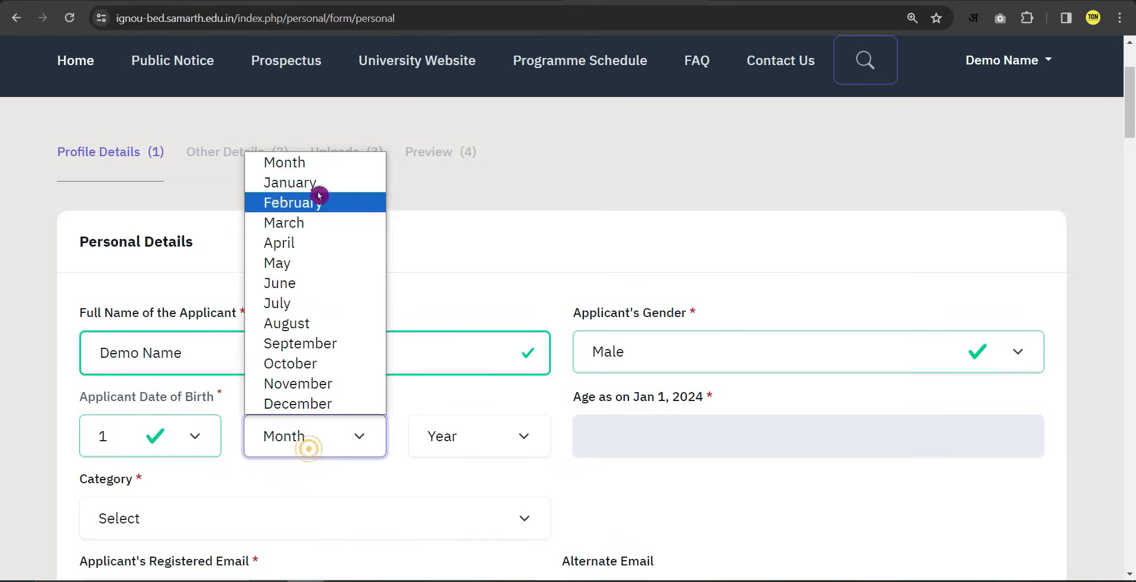
{"action": "left_click", "coordinate": [312, 181]}
{"action": "left_click", "coordinate": [471, 448]}
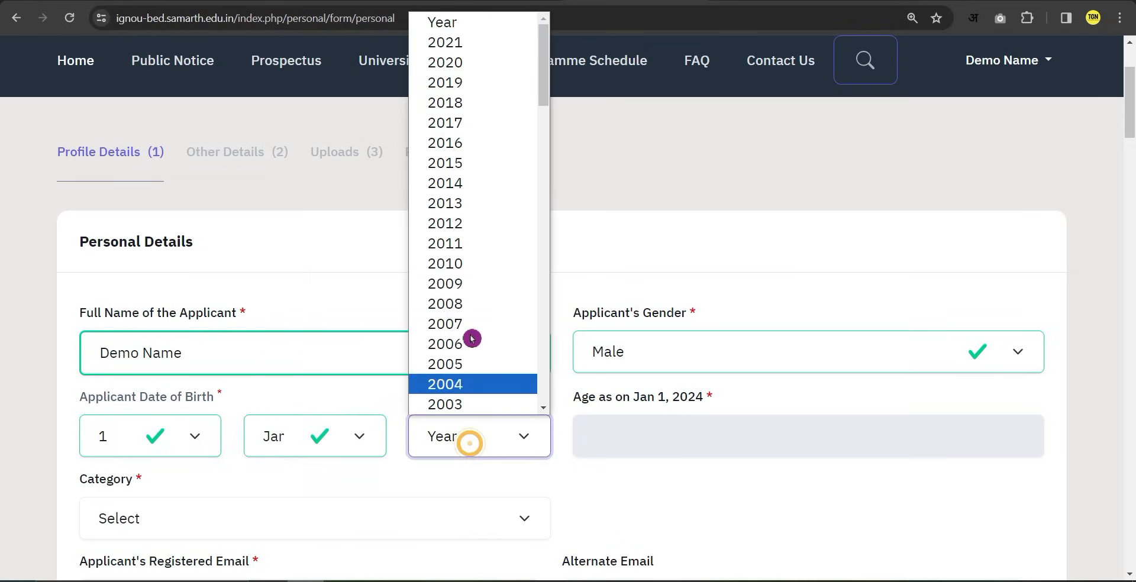
{"action": "left_click", "coordinate": [464, 63]}
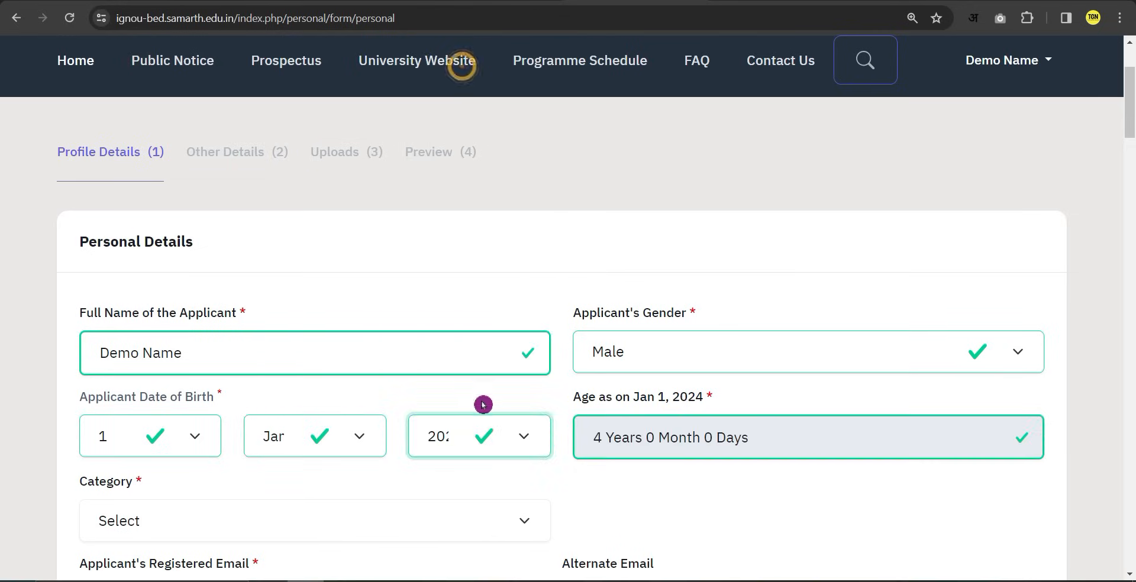
{"action": "type", "text": "1990"}
{"action": "left_click", "coordinate": [483, 518]}
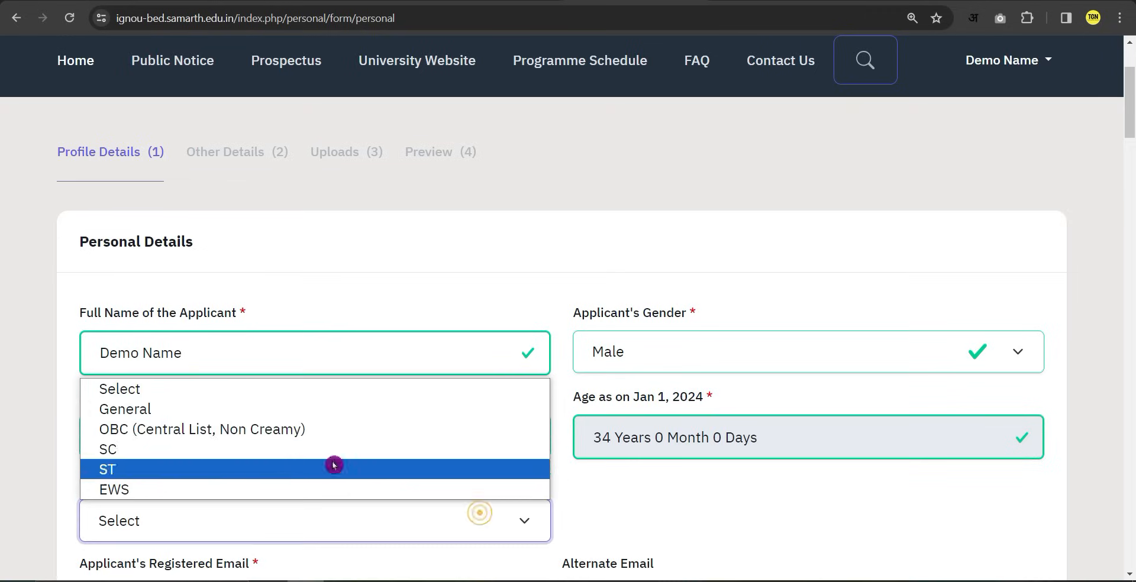
{"action": "left_click", "coordinate": [133, 416]}
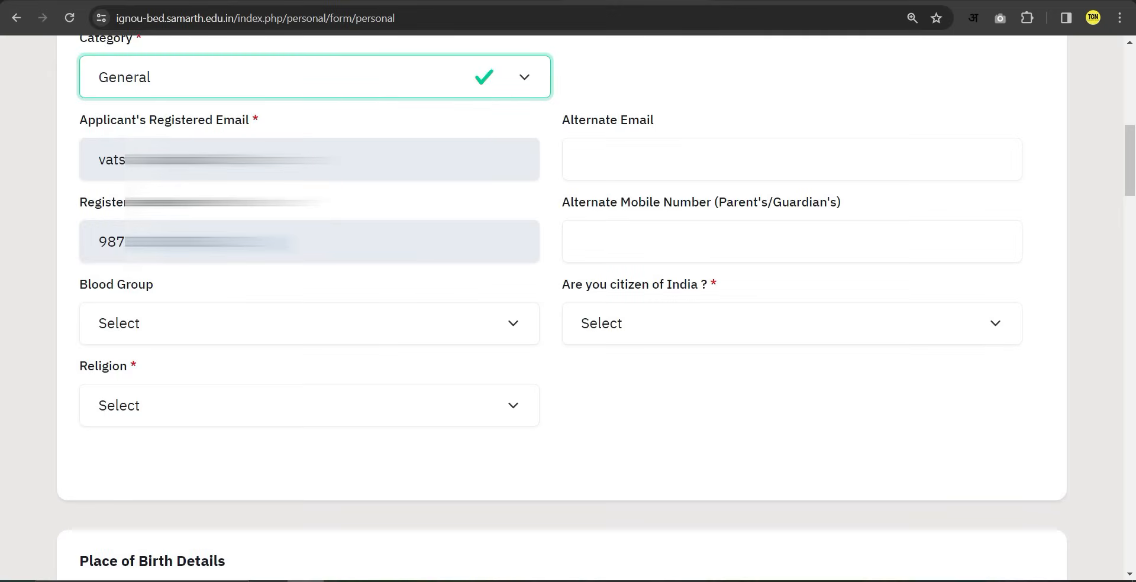
Pass over the alternate email and mobile fields, then choose B+ as the blood group.
{"action": "left_click", "coordinate": [599, 163]}
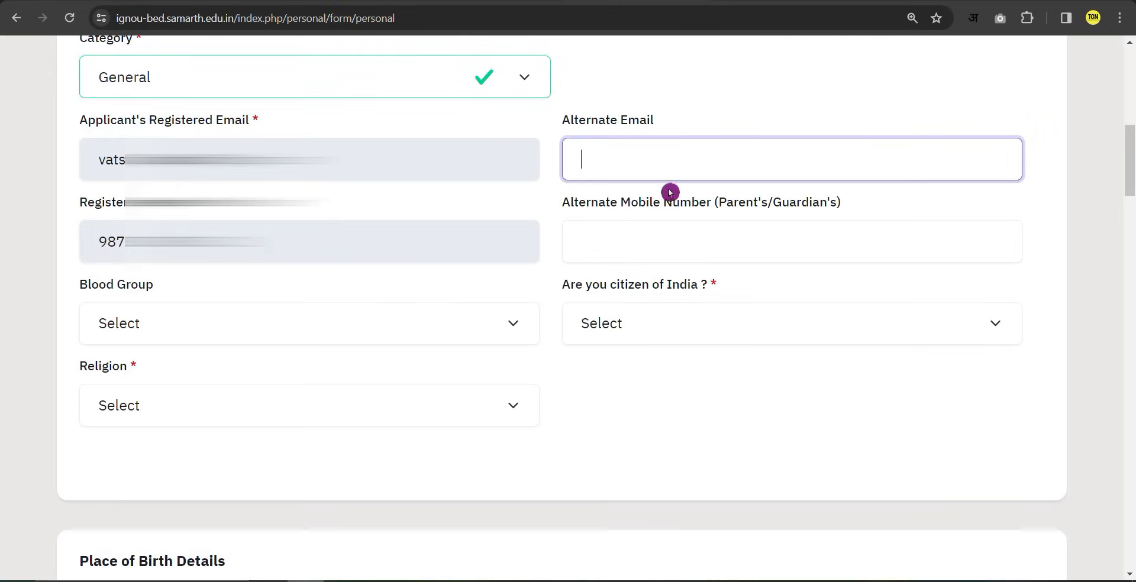
{"action": "left_click", "coordinate": [621, 251]}
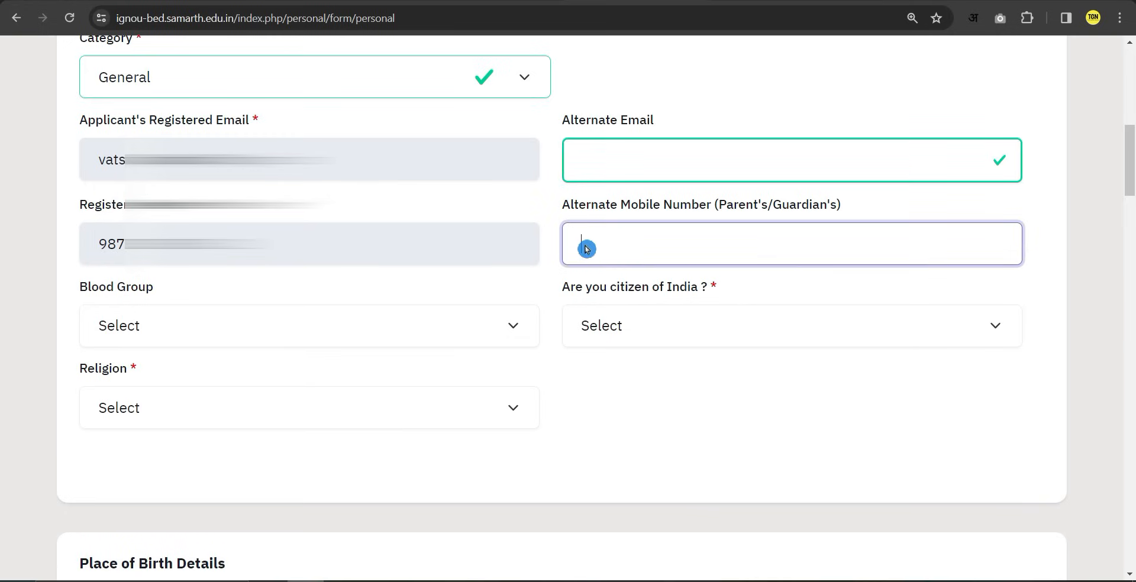
{"action": "scroll", "coordinate": [485, 332], "scroll_direction": "down", "scroll_amount": 3}
{"action": "left_click", "coordinate": [130, 104]}
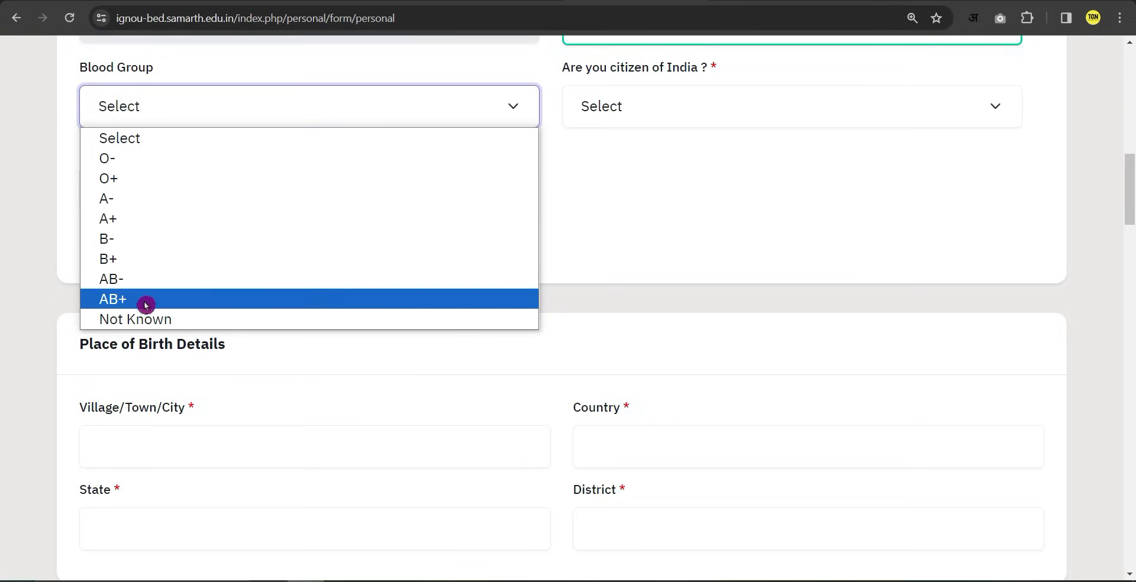
{"action": "left_click", "coordinate": [124, 259]}
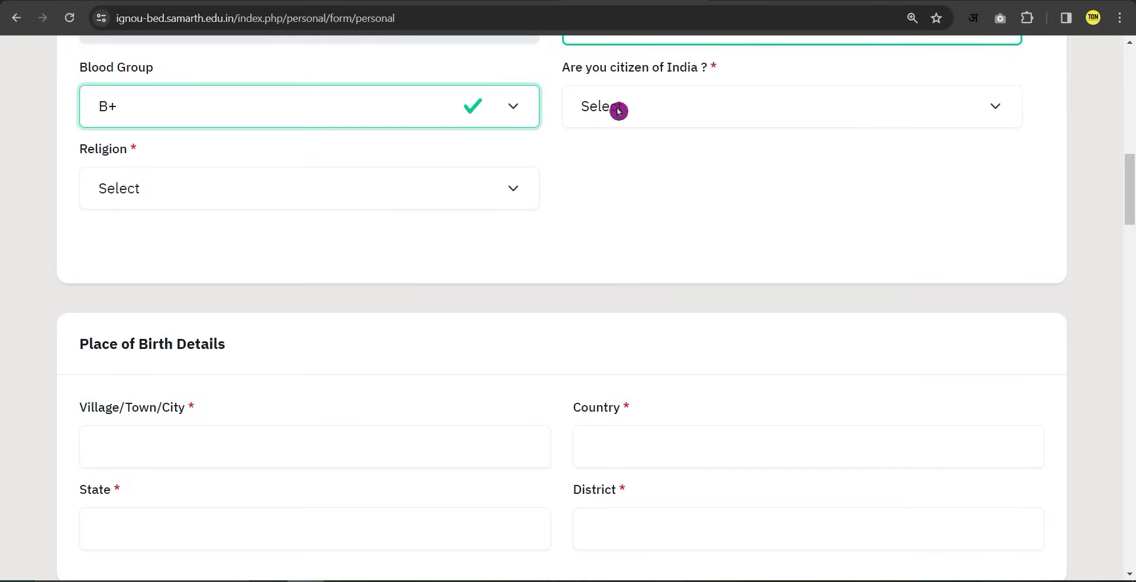
Answer Yes to Indian citizenship and choose Hinduism as the religion.
{"action": "left_click", "coordinate": [619, 111]}
{"action": "left_click", "coordinate": [615, 158]}
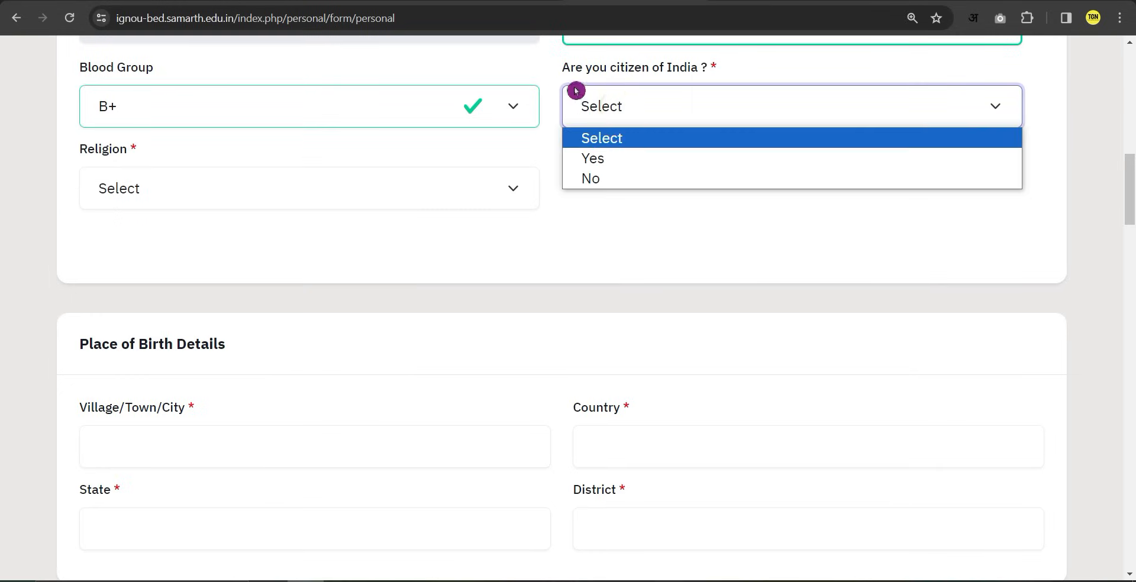
{"action": "left_click", "coordinate": [222, 200]}
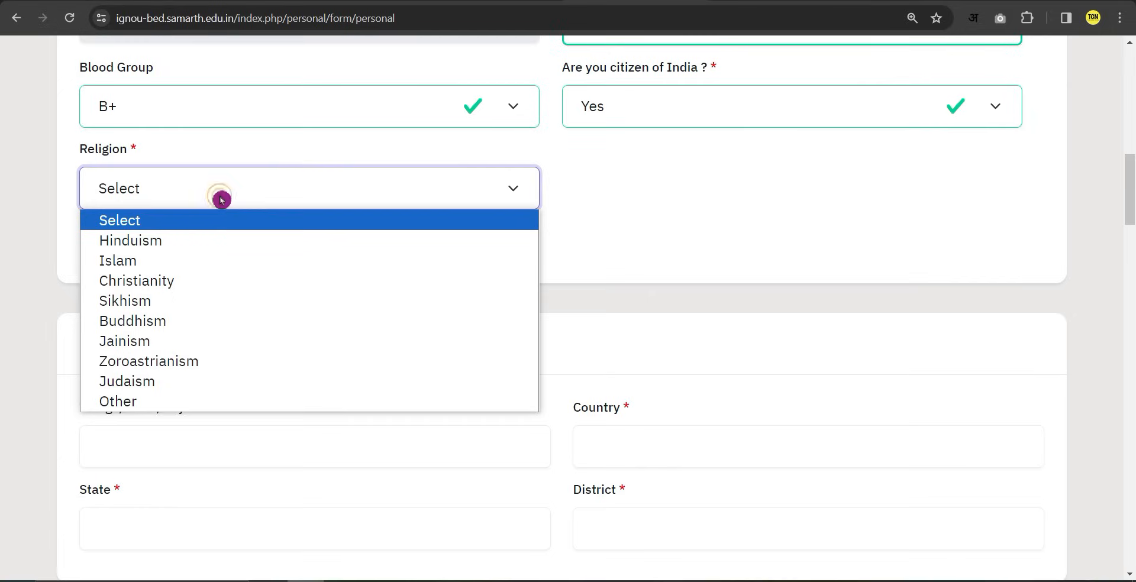
{"action": "left_click", "coordinate": [201, 241]}
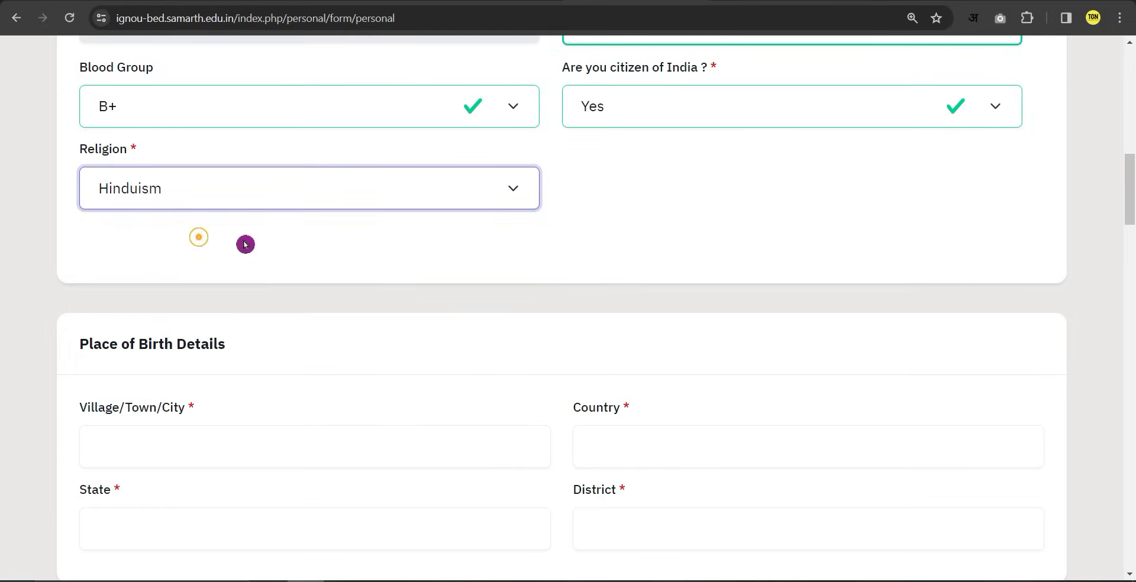
{"action": "scroll", "coordinate": [332, 357], "scroll_direction": "down", "scroll_amount": 4}
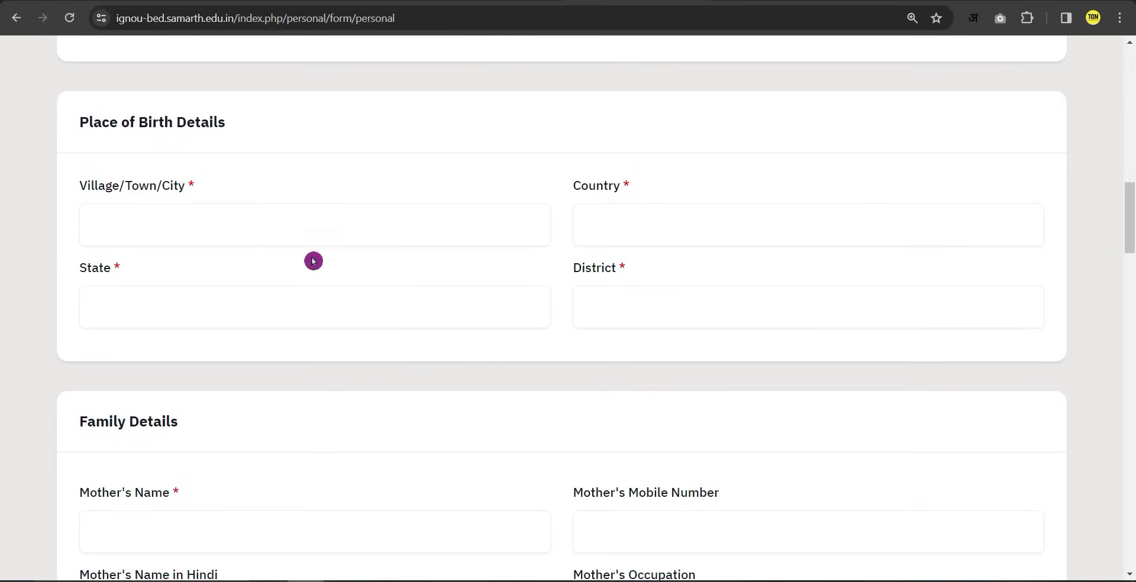
Fill place of birth: village Demo 1, country Demo 2, state Delhi, district Demo 3.
{"action": "left_click_drag", "start_coordinate": [93, 125], "coordinate": [229, 124]}
{"action": "left_click", "coordinate": [207, 123]}
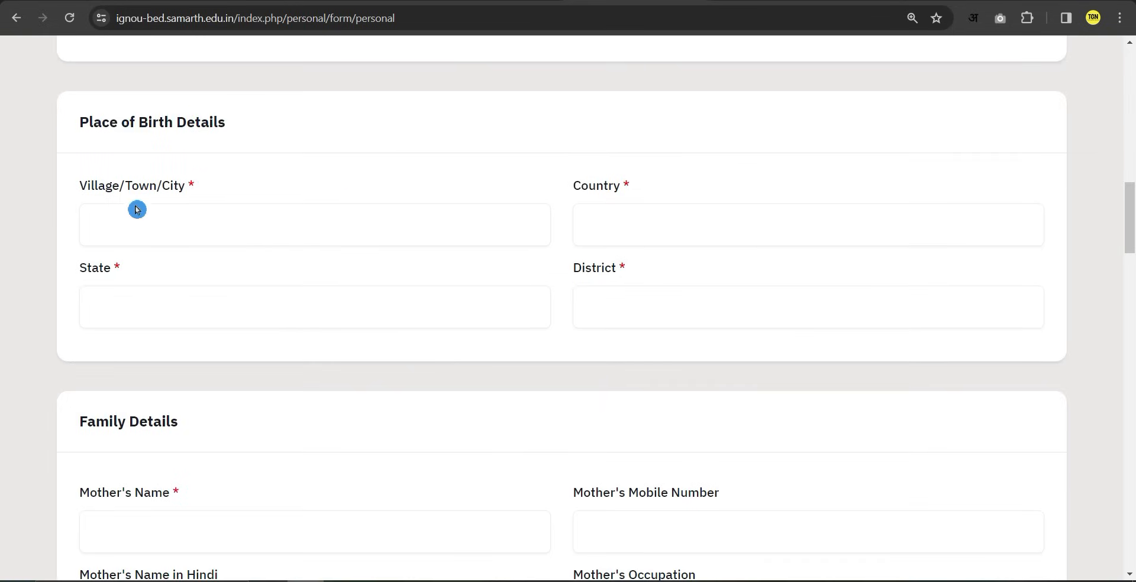
{"action": "left_click", "coordinate": [173, 225]}
{"action": "left_click", "coordinate": [652, 213]}
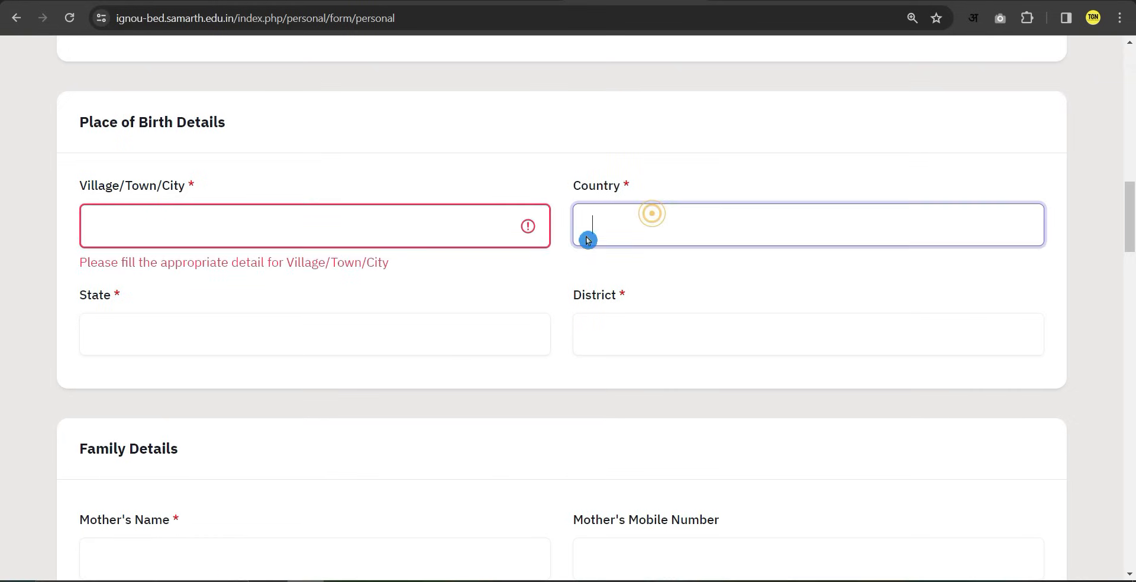
{"action": "left_click", "coordinate": [237, 341]}
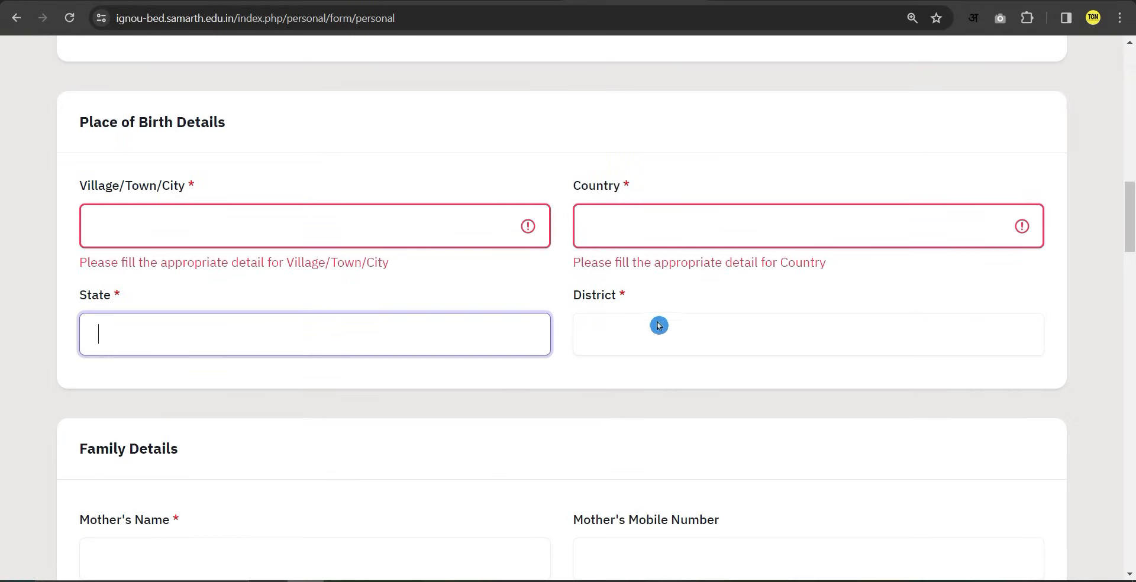
{"action": "left_click", "coordinate": [658, 326]}
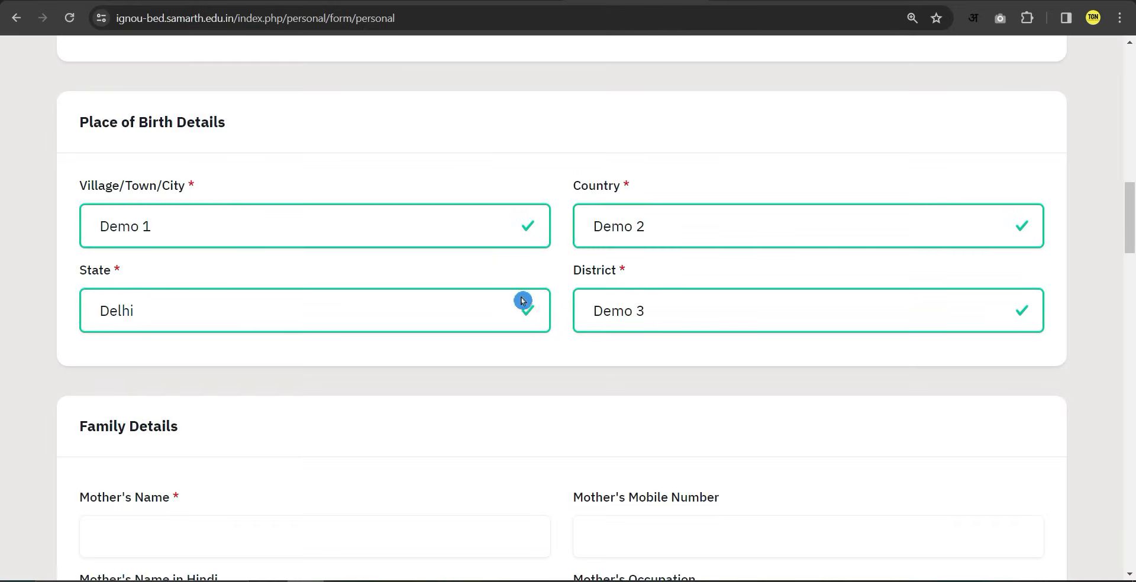
{"action": "scroll", "coordinate": [538, 304], "scroll_direction": "down", "scroll_amount": 4}
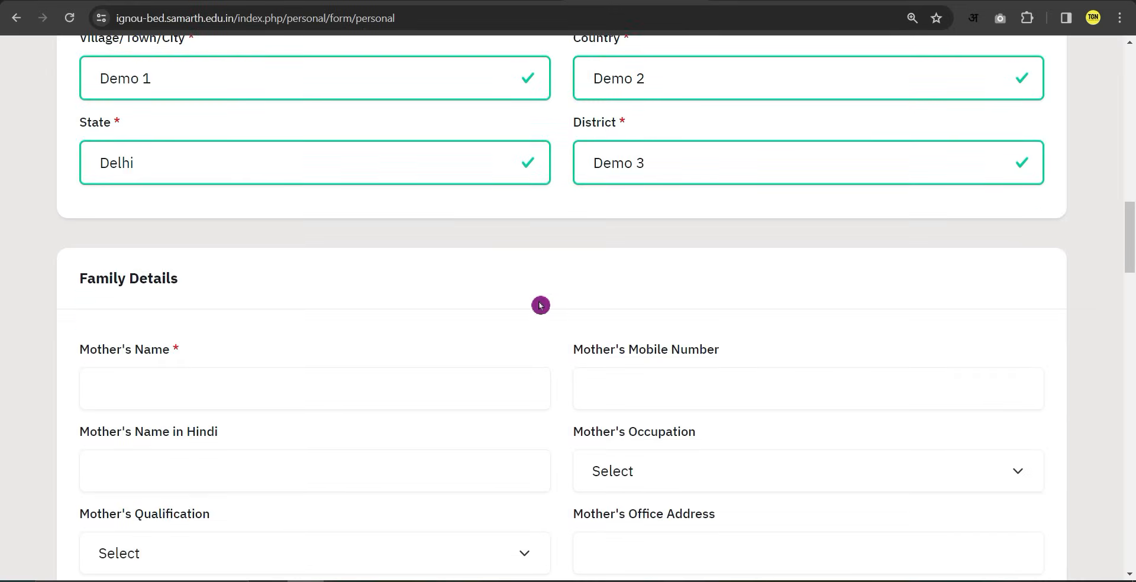
Go through the mother's name, mobile number and Hindi name fields.
{"action": "scroll", "coordinate": [540, 299], "scroll_direction": "down", "scroll_amount": 2}
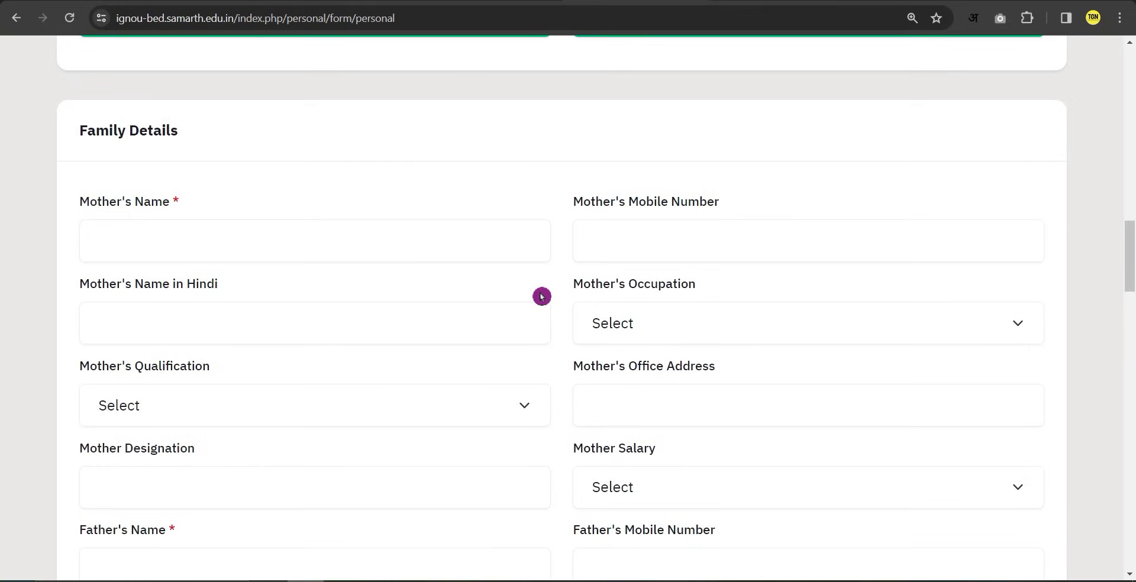
{"action": "left_click_drag", "start_coordinate": [82, 131], "coordinate": [254, 142]}
{"action": "left_click", "coordinate": [254, 141]}
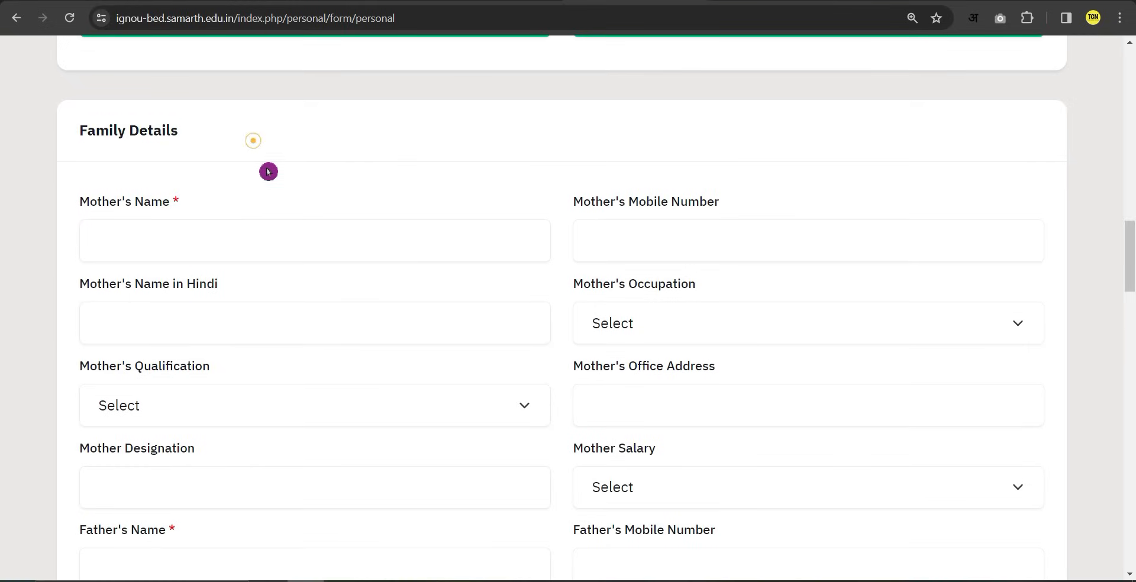
{"action": "scroll", "coordinate": [268, 171], "scroll_direction": "down", "scroll_amount": 1}
{"action": "left_click", "coordinate": [152, 166]}
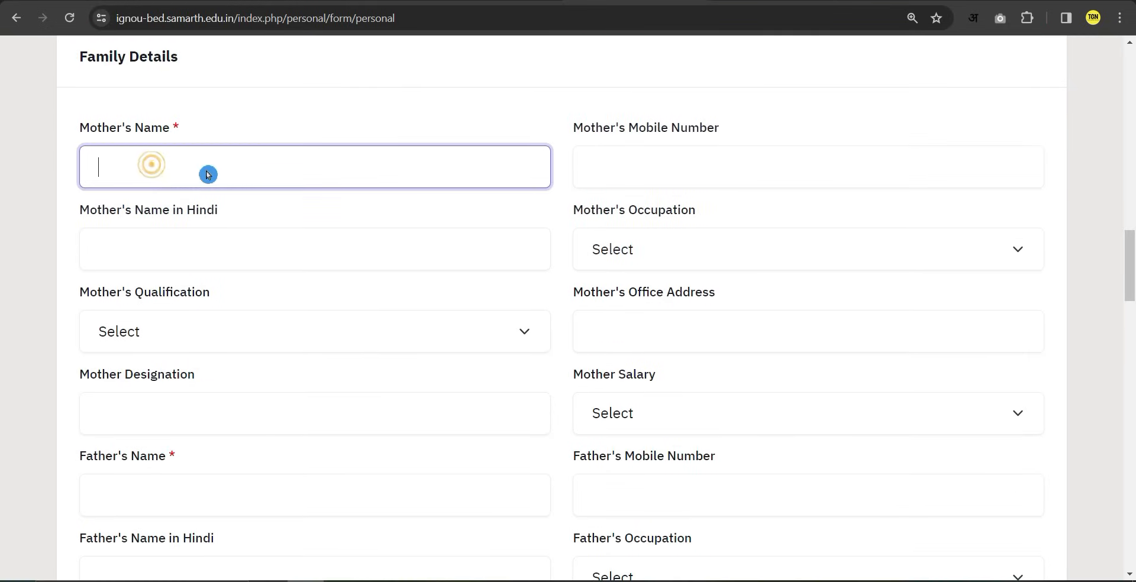
{"action": "left_click", "coordinate": [618, 166]}
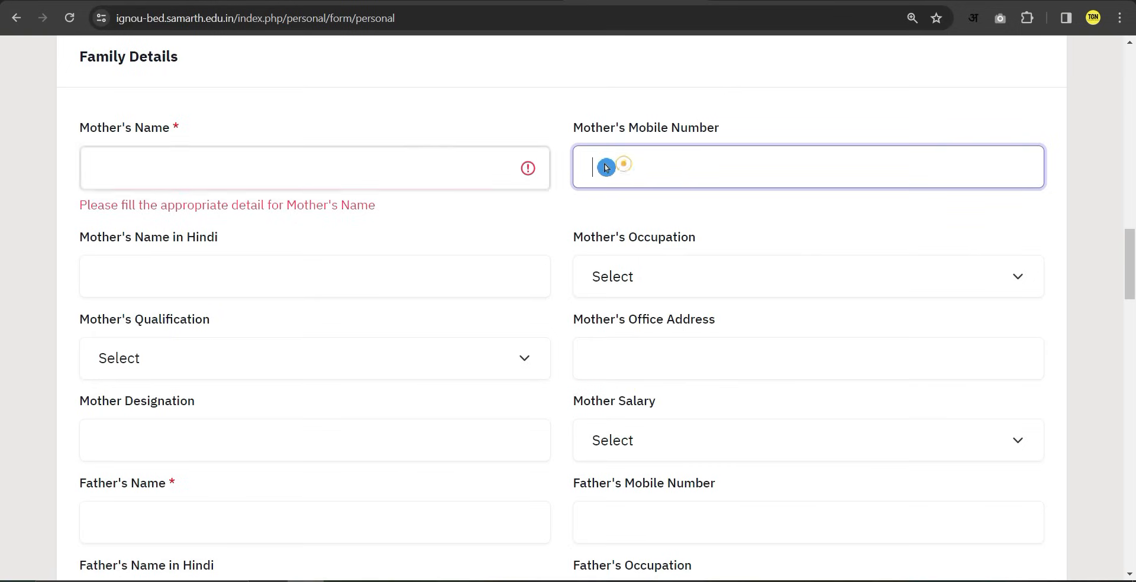
{"action": "left_click", "coordinate": [154, 284]}
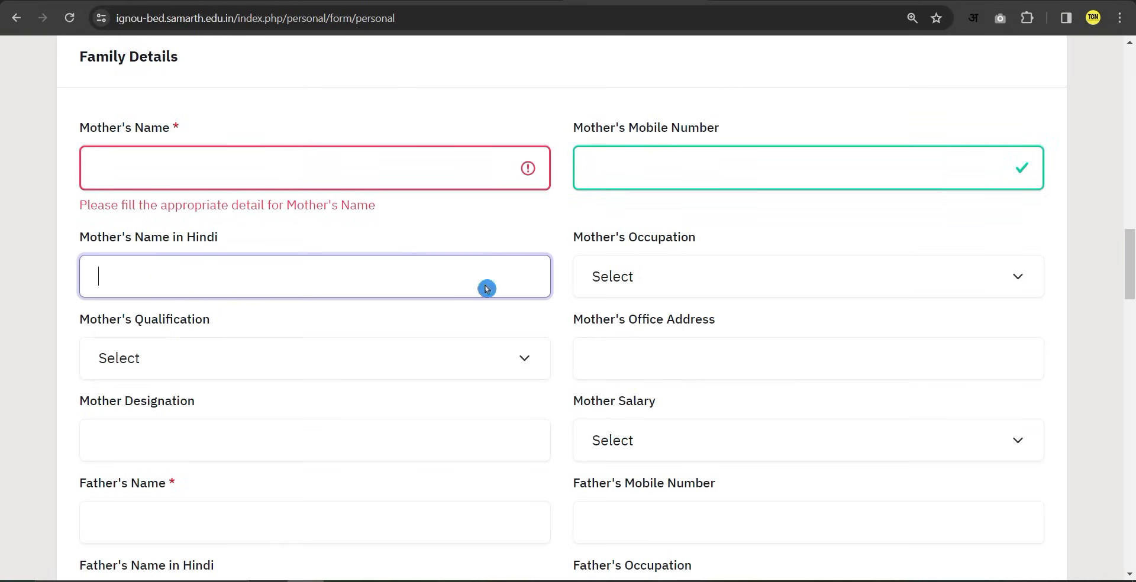
Set the mother's occupation to Not Applicable and qualification to Graduation, and fill her office address.
{"action": "left_click", "coordinate": [641, 276]}
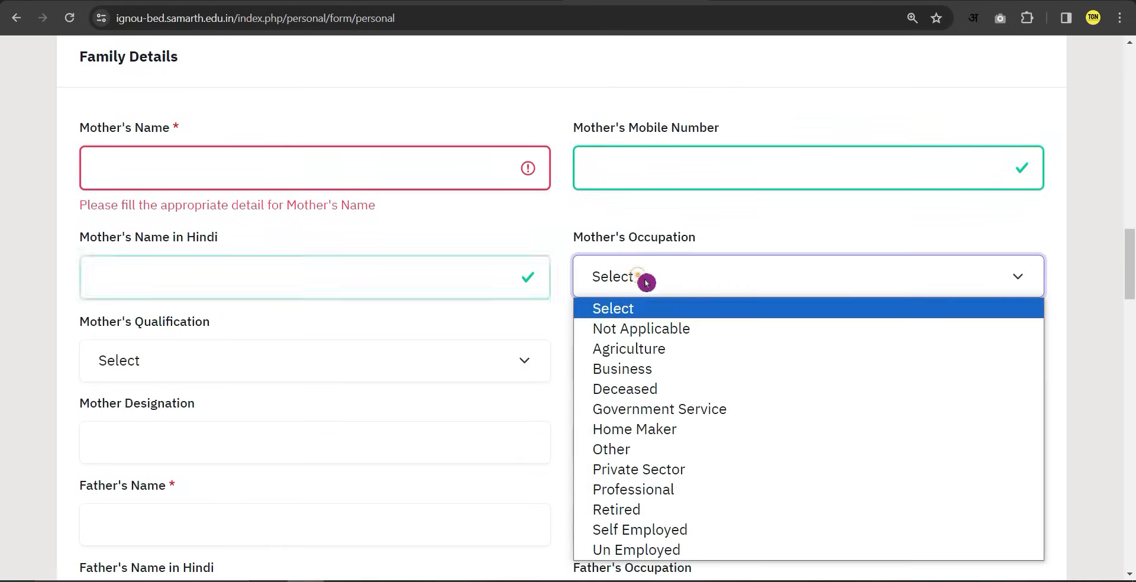
{"action": "left_click", "coordinate": [645, 334]}
{"action": "left_click", "coordinate": [159, 373]}
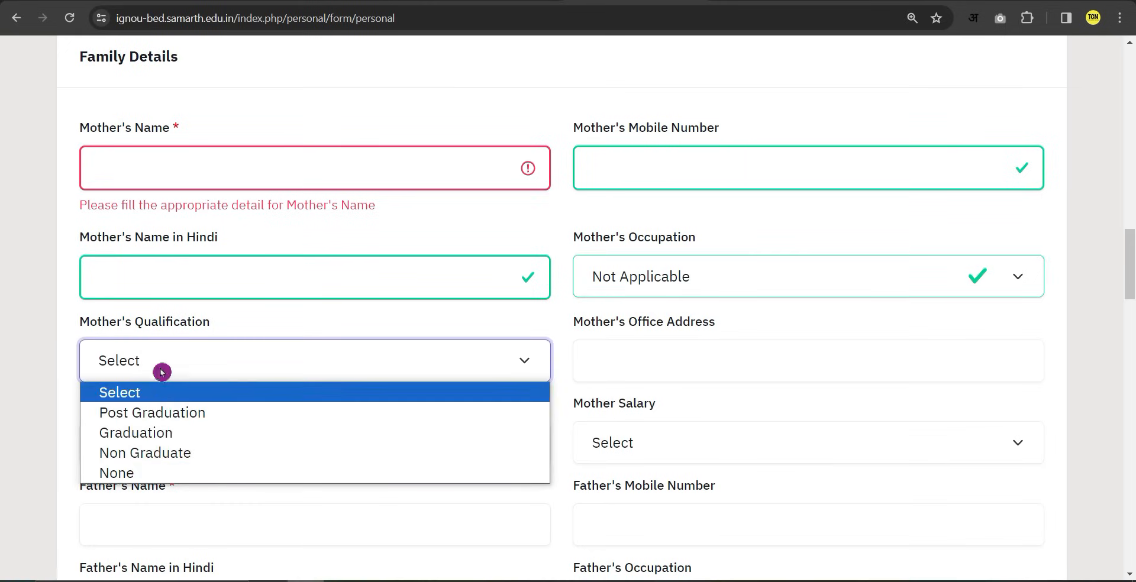
{"action": "left_click", "coordinate": [143, 437]}
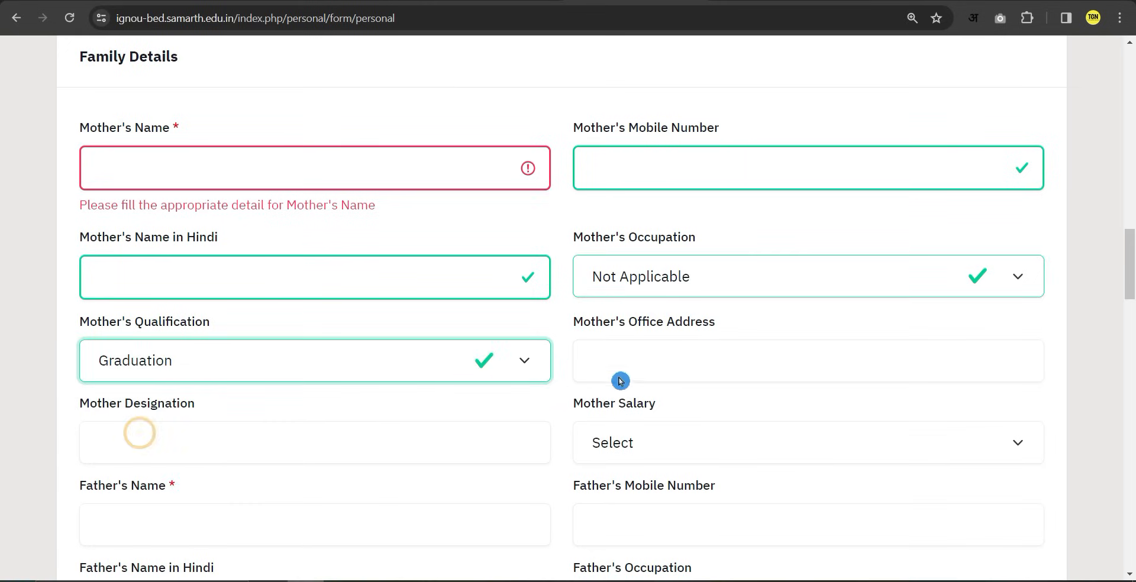
{"action": "left_click", "coordinate": [654, 373]}
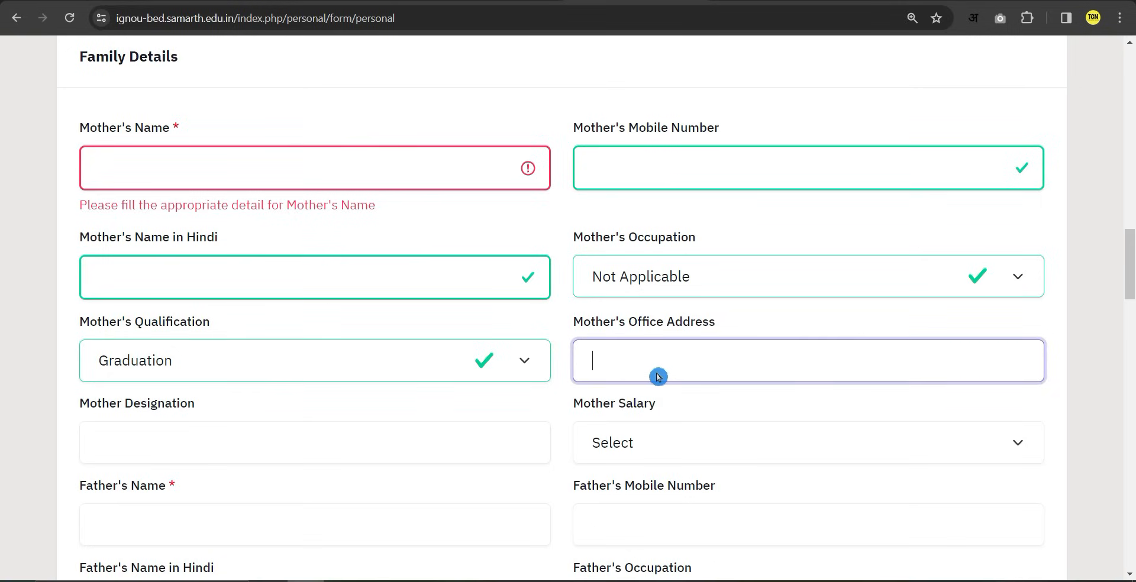
{"action": "left_click", "coordinate": [167, 426]}
Fill the mother's designation and set her salary to Not Applicable.
{"action": "left_click", "coordinate": [220, 439]}
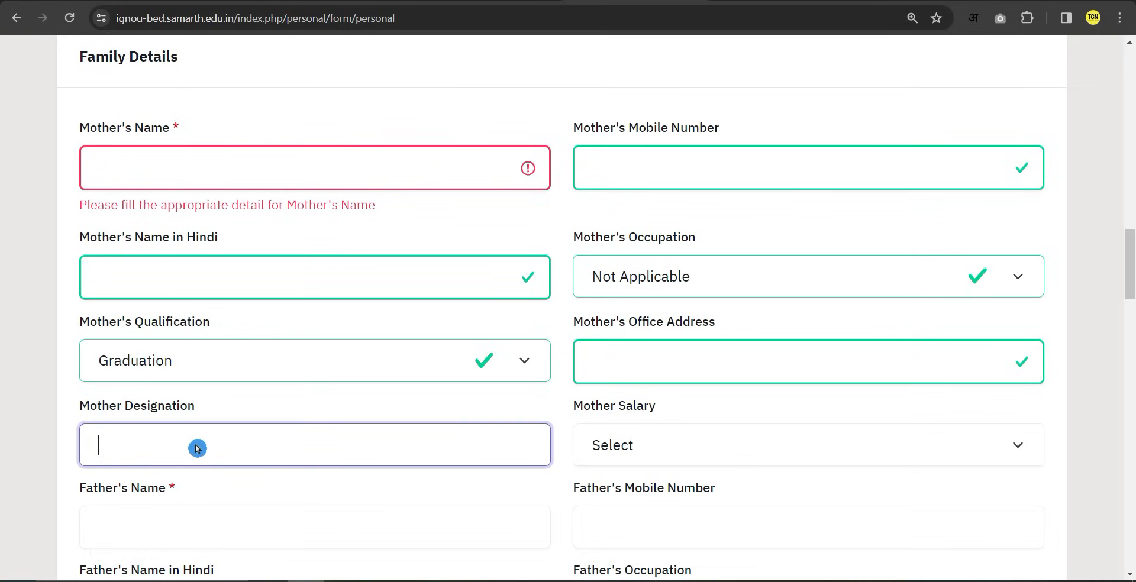
{"action": "left_click", "coordinate": [661, 448]}
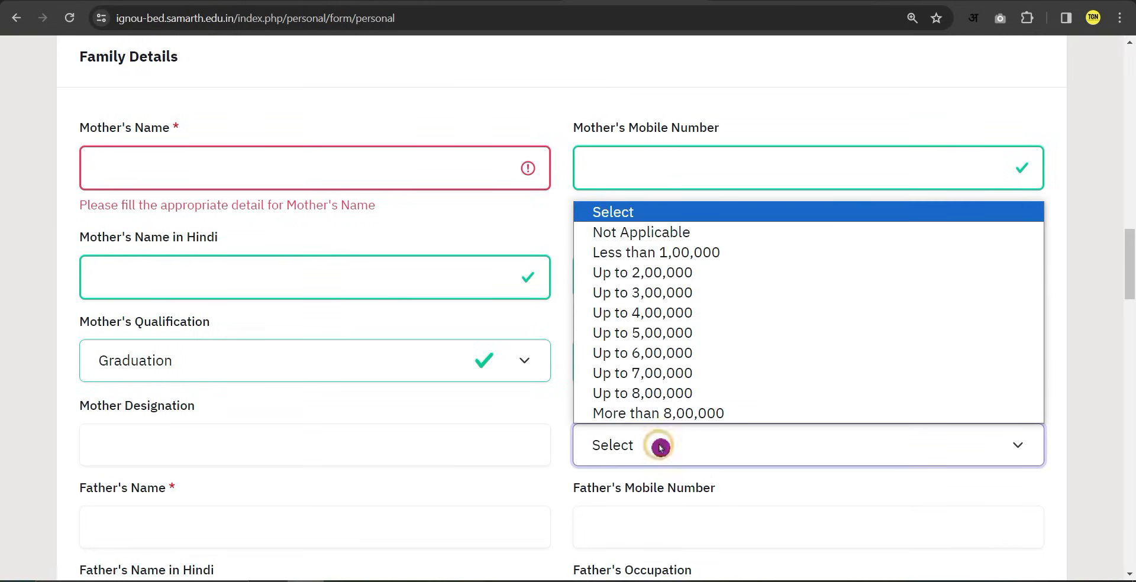
{"action": "left_click", "coordinate": [648, 232]}
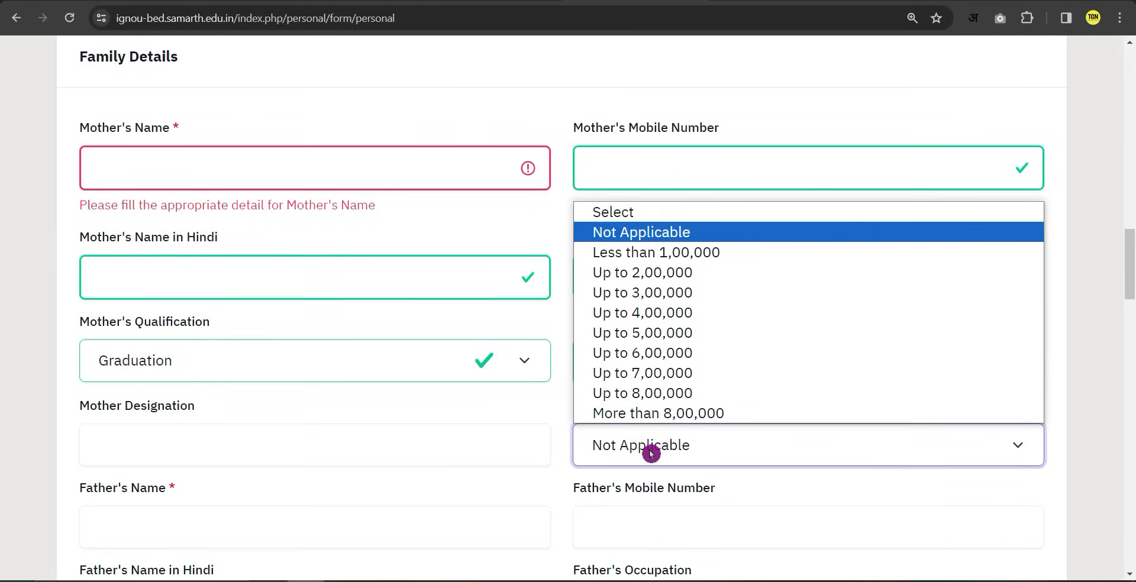
{"action": "left_click", "coordinate": [629, 232]}
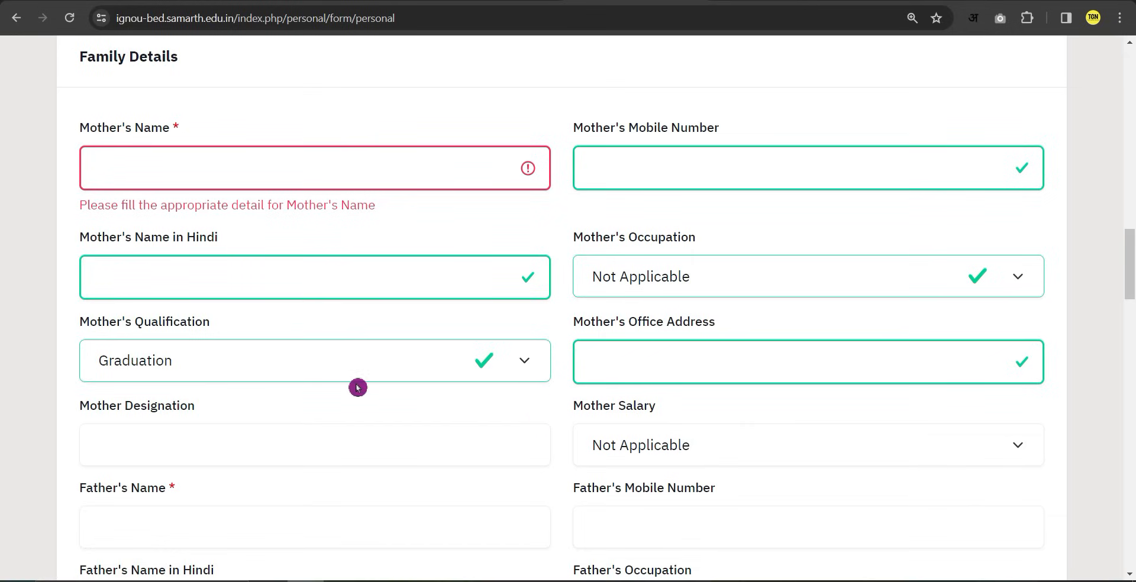
{"action": "scroll", "coordinate": [284, 426], "scroll_direction": "down", "scroll_amount": 2}
{"action": "left_click", "coordinate": [186, 385]}
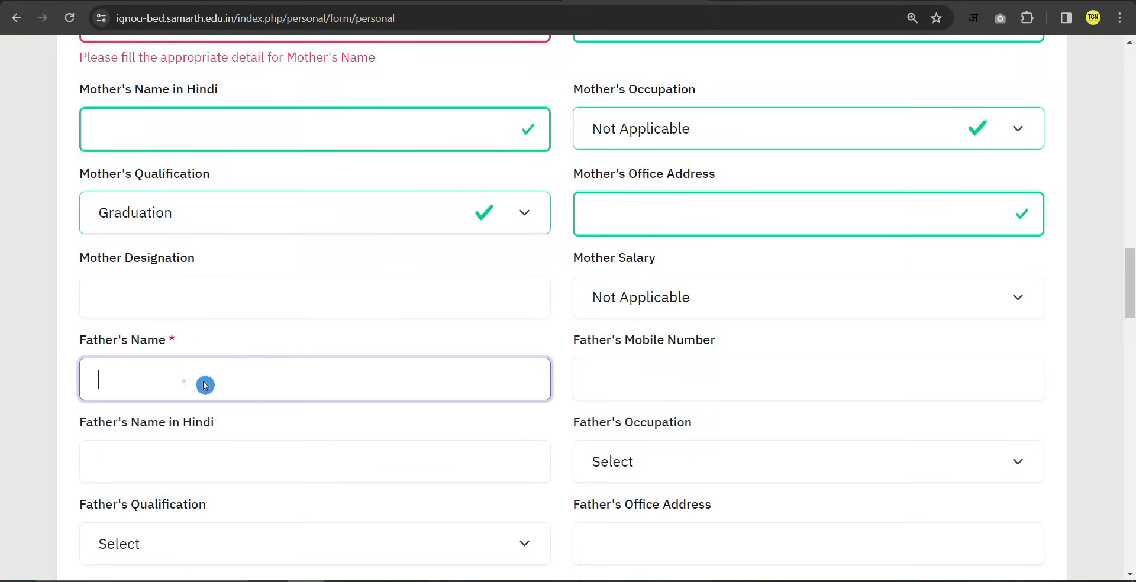
Fill the father's mobile and Hindi name, leave occupation unchanged, and set qualification to Graduation.
{"action": "left_click", "coordinate": [630, 377]}
{"action": "scroll", "coordinate": [624, 374], "scroll_direction": "down", "scroll_amount": 2}
{"action": "left_click", "coordinate": [236, 351]}
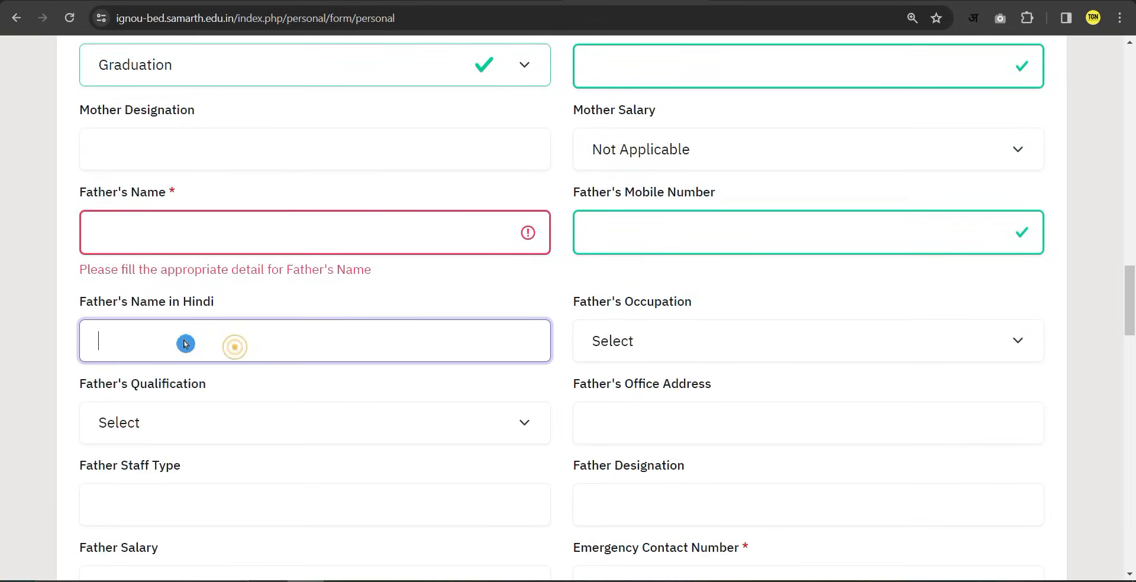
{"action": "left_click", "coordinate": [650, 347]}
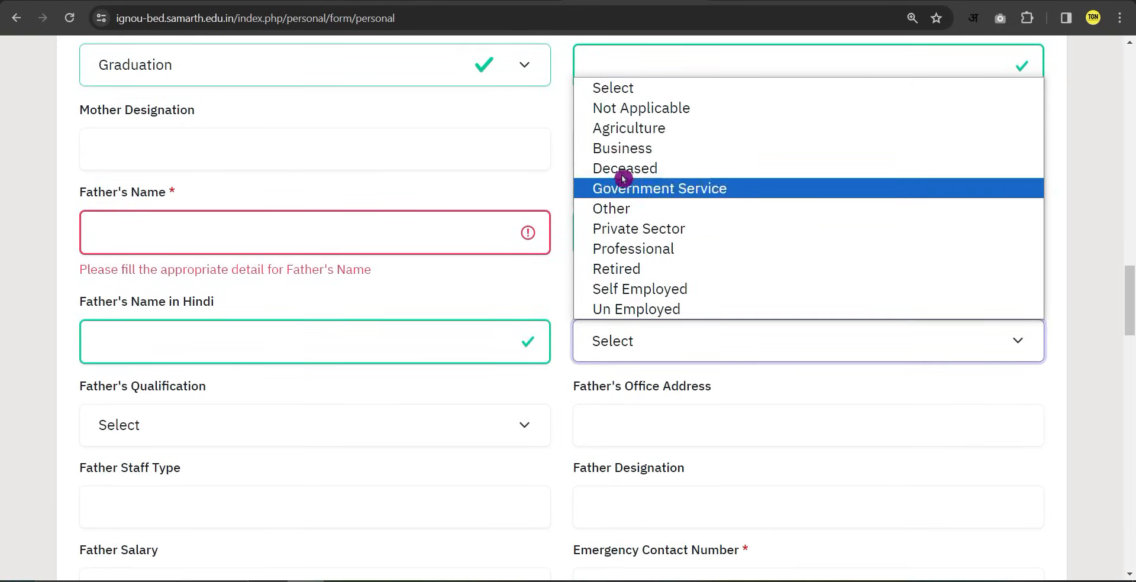
{"action": "left_click", "coordinate": [606, 92]}
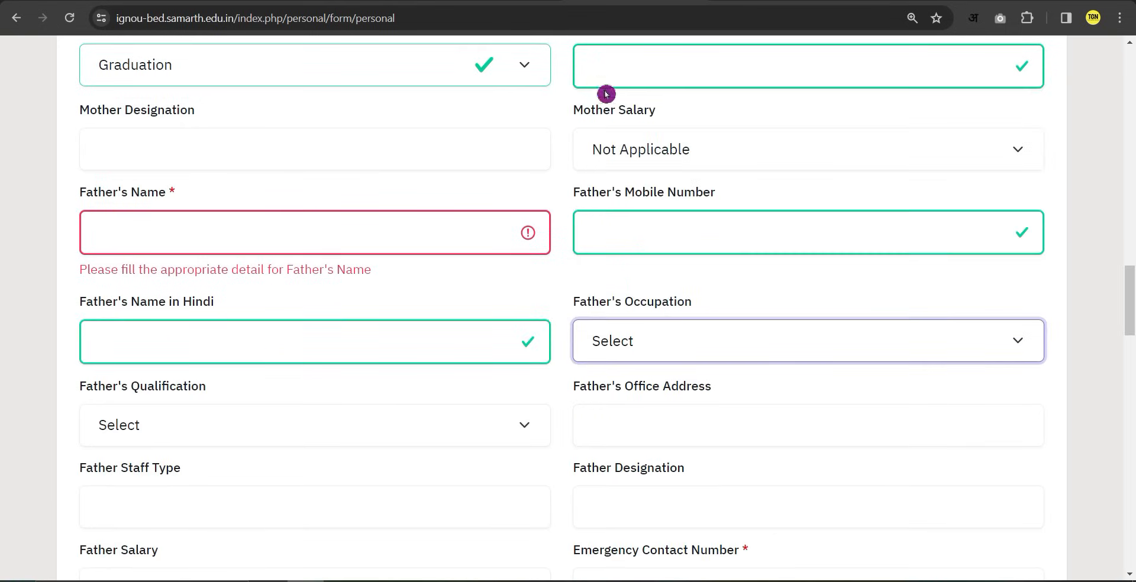
{"action": "left_click", "coordinate": [202, 425]}
{"action": "left_click", "coordinate": [196, 496]}
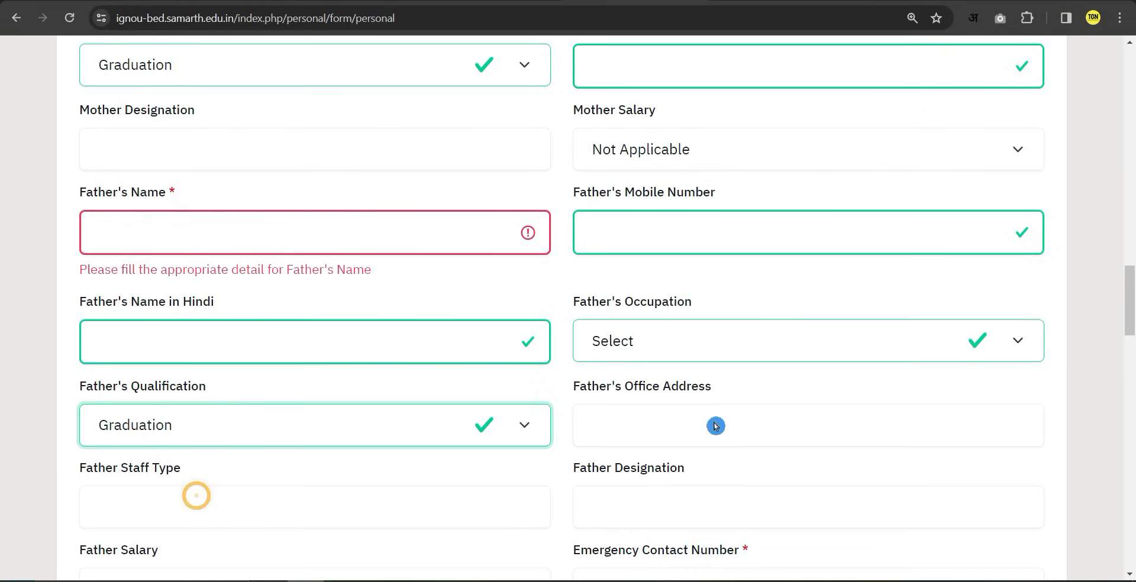
Fill the father's office address, staff type and designation, and set Father Salary to Not Applicable.
{"action": "left_click", "coordinate": [673, 424]}
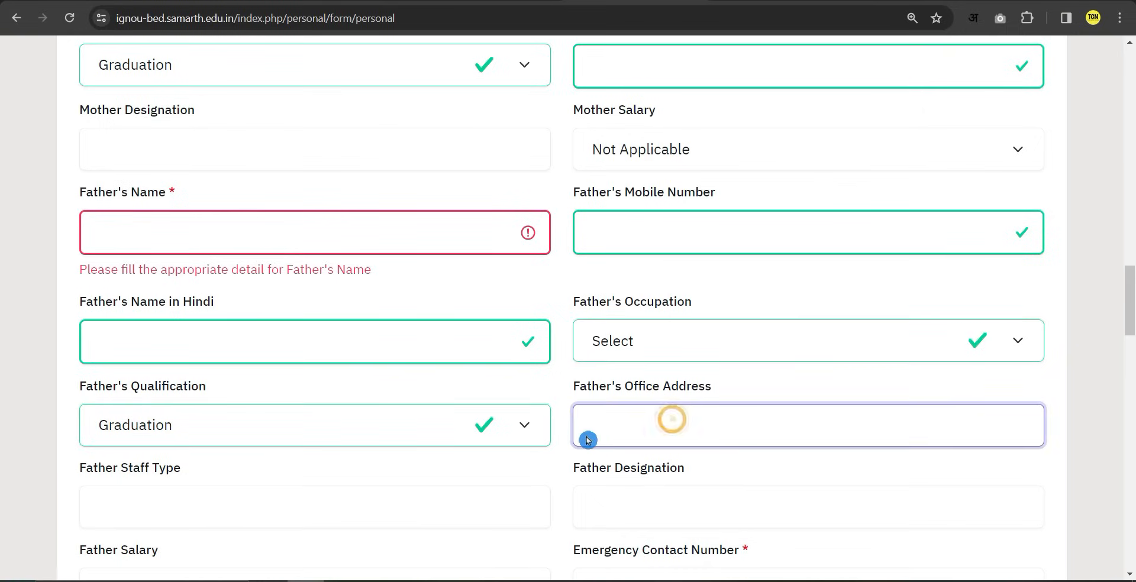
{"action": "left_click", "coordinate": [351, 525]}
{"action": "scroll", "coordinate": [267, 527], "scroll_direction": "down", "scroll_amount": 1}
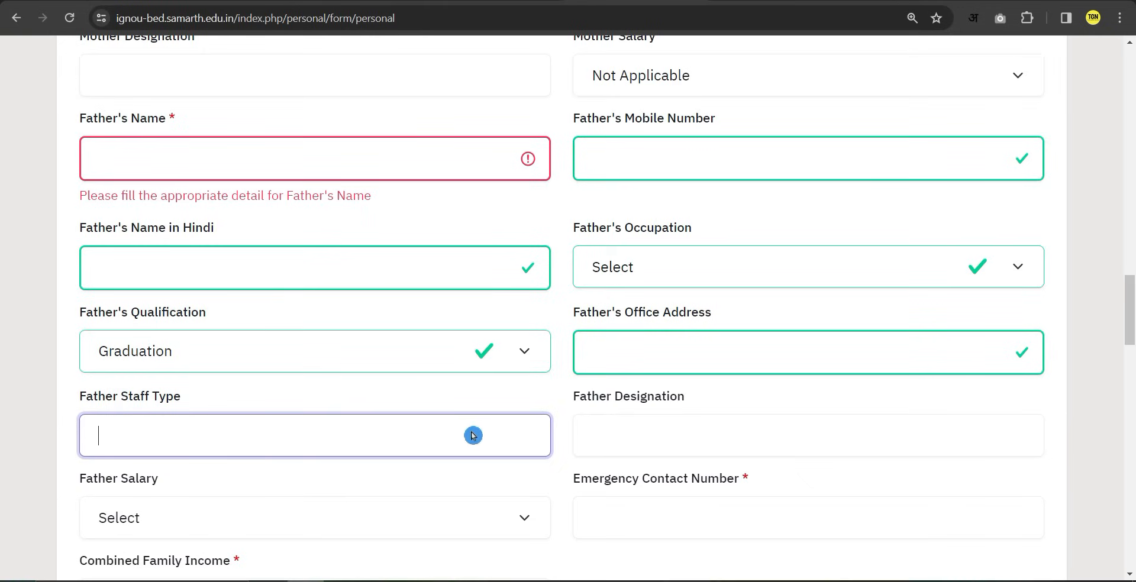
{"action": "left_click", "coordinate": [672, 435]}
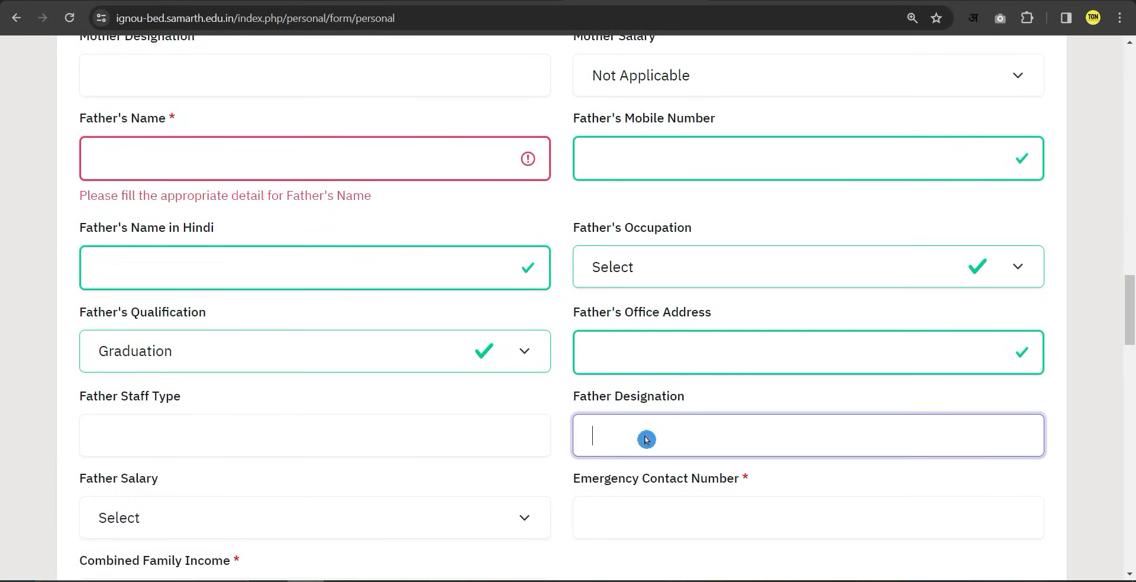
{"action": "scroll", "coordinate": [649, 439], "scroll_direction": "down", "scroll_amount": 1}
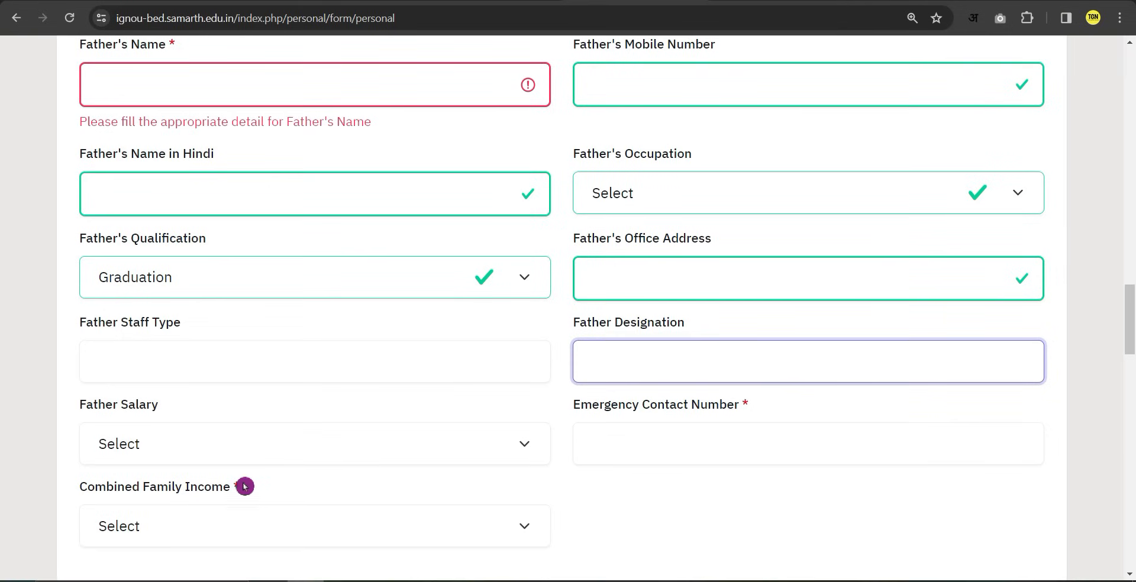
{"action": "left_click", "coordinate": [176, 453]}
{"action": "left_click", "coordinate": [150, 232]}
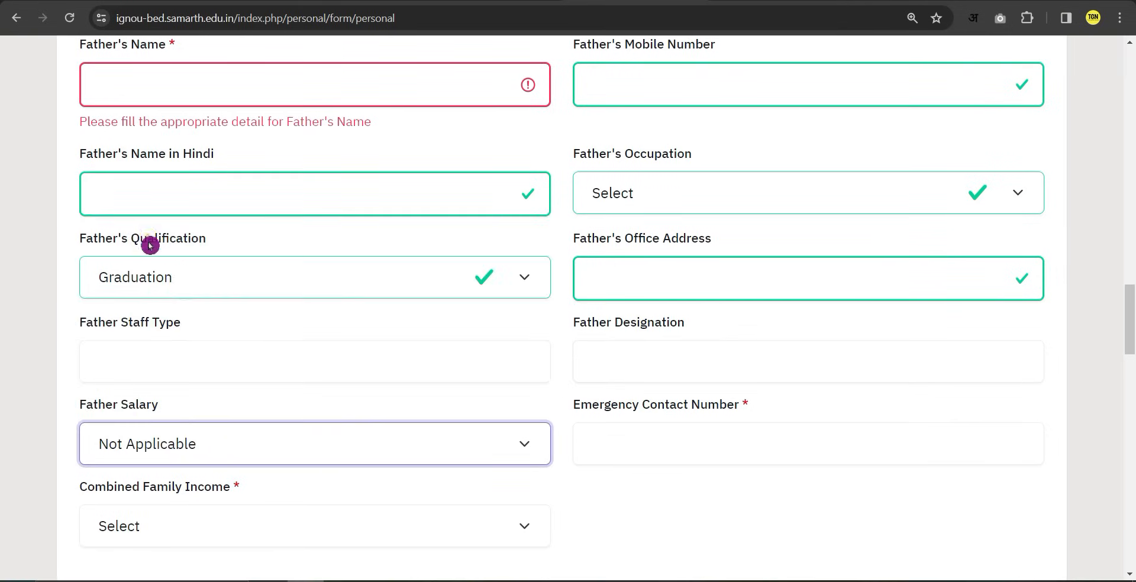
Fill the emergency contact number and set Combined Family Income to Less than 1,00,000.
{"action": "left_click", "coordinate": [657, 450]}
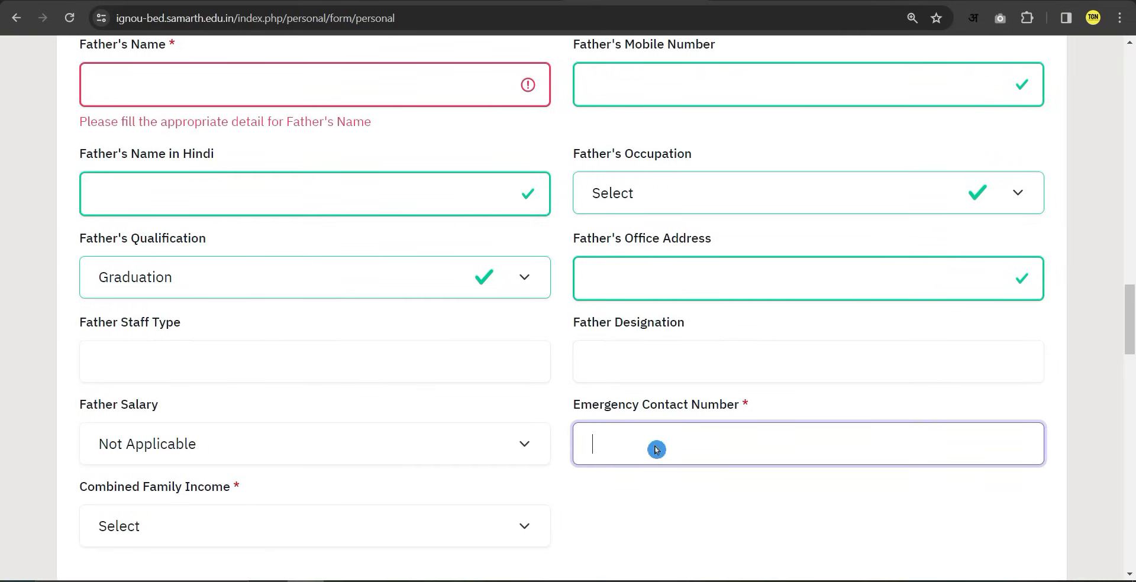
{"action": "scroll", "coordinate": [651, 448], "scroll_direction": "down", "scroll_amount": 1}
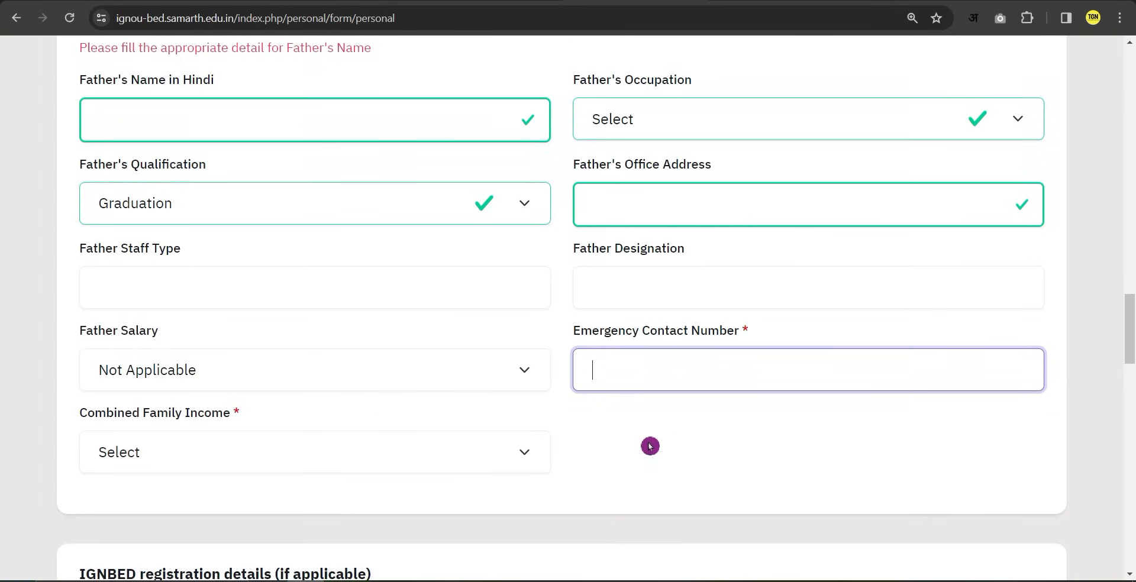
{"action": "left_click", "coordinate": [220, 459]}
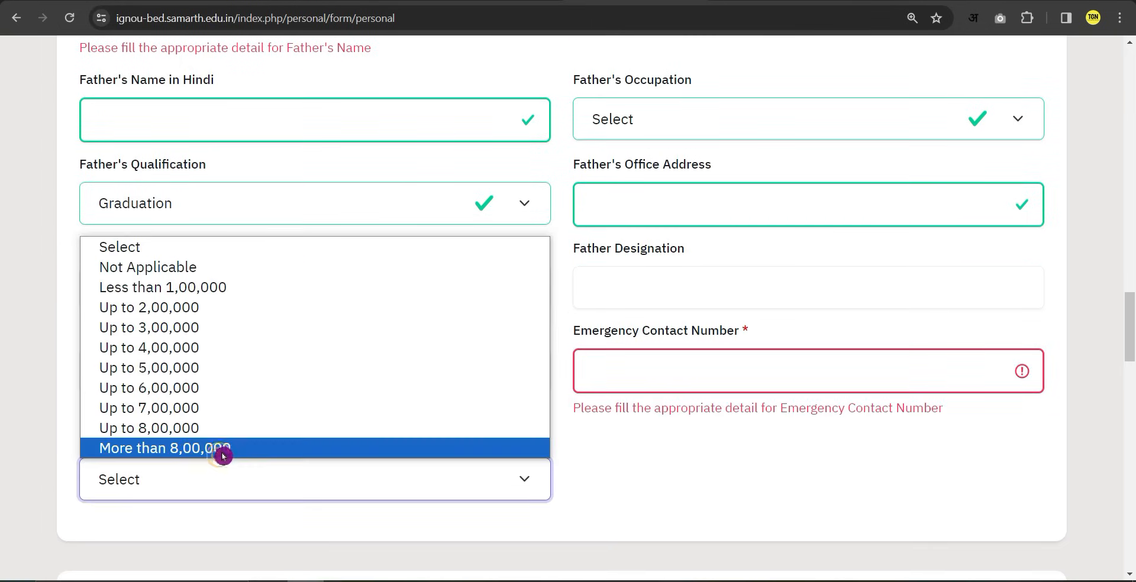
{"action": "left_click", "coordinate": [592, 486]}
{"action": "left_click", "coordinate": [295, 485]}
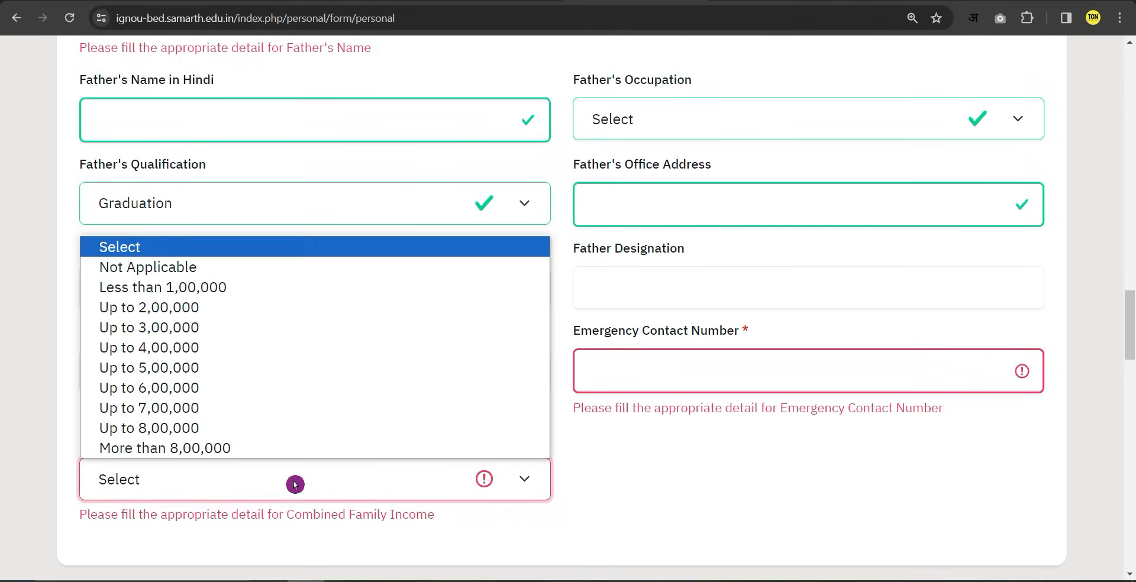
{"action": "left_click", "coordinate": [118, 288]}
Answer No to 'Have you enrolled in IGNBED before?'.
{"action": "scroll", "coordinate": [297, 509], "scroll_direction": "down", "scroll_amount": 1}
{"action": "scroll", "coordinate": [297, 505], "scroll_direction": "down", "scroll_amount": 2}
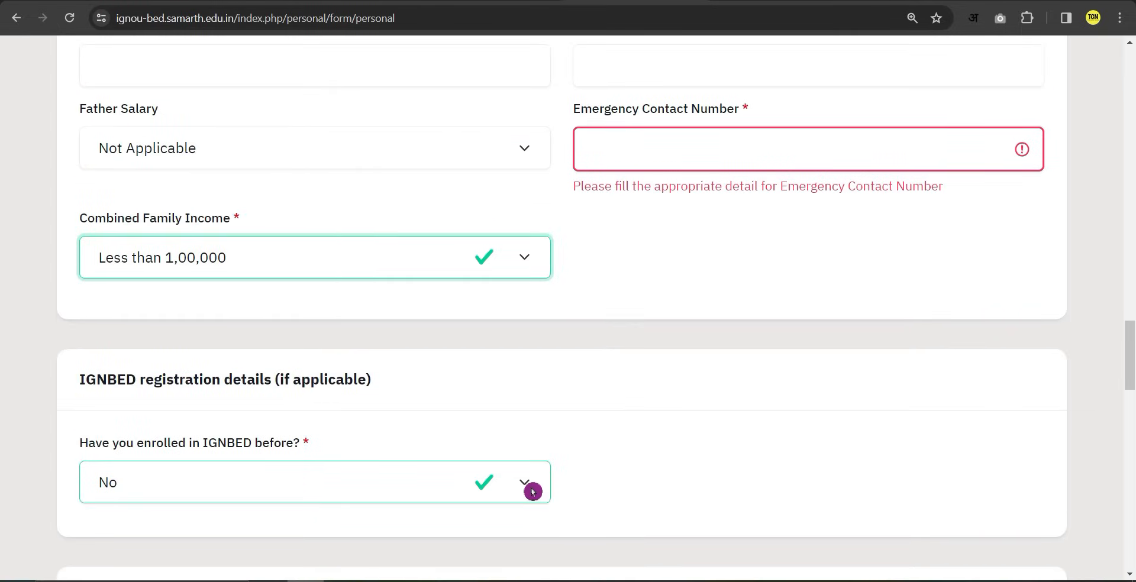
{"action": "left_click", "coordinate": [533, 491]}
{"action": "left_click", "coordinate": [431, 534]}
{"action": "scroll", "coordinate": [397, 480], "scroll_direction": "down", "scroll_amount": 1}
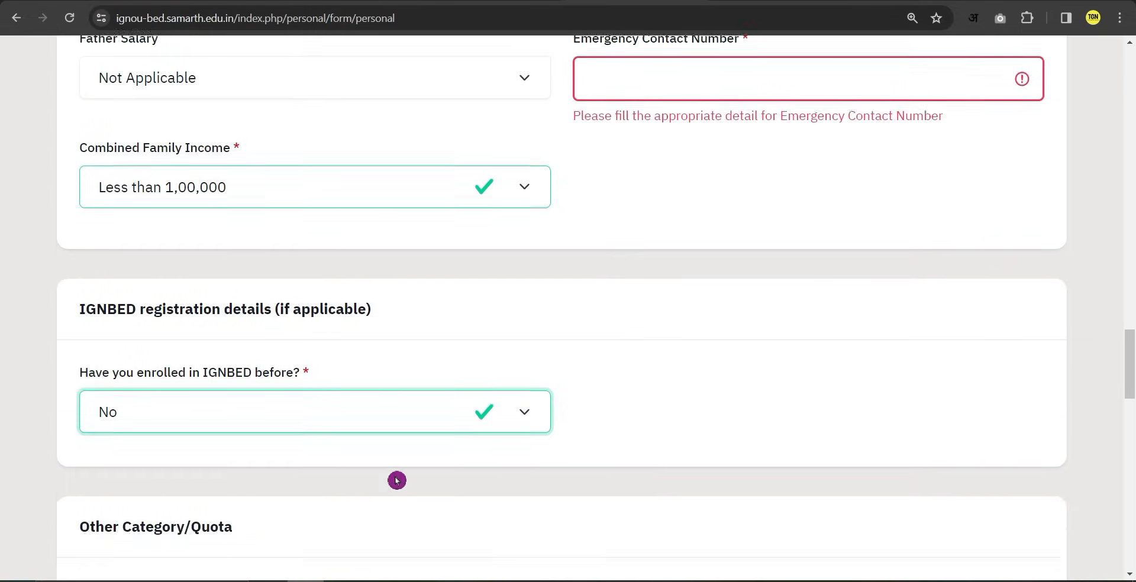
{"action": "scroll", "coordinate": [397, 481], "scroll_direction": "down", "scroll_amount": 4}
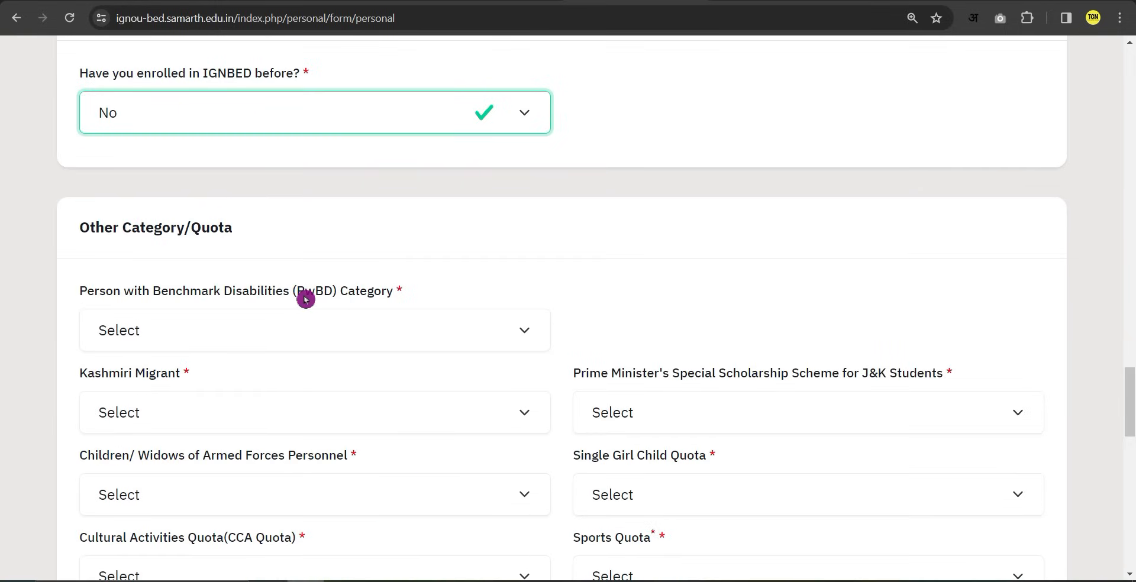
Set PwBD, Kashmiri Migrant and Prime Minister's Scholarship to Not Applicable.
{"action": "left_click", "coordinate": [405, 336]}
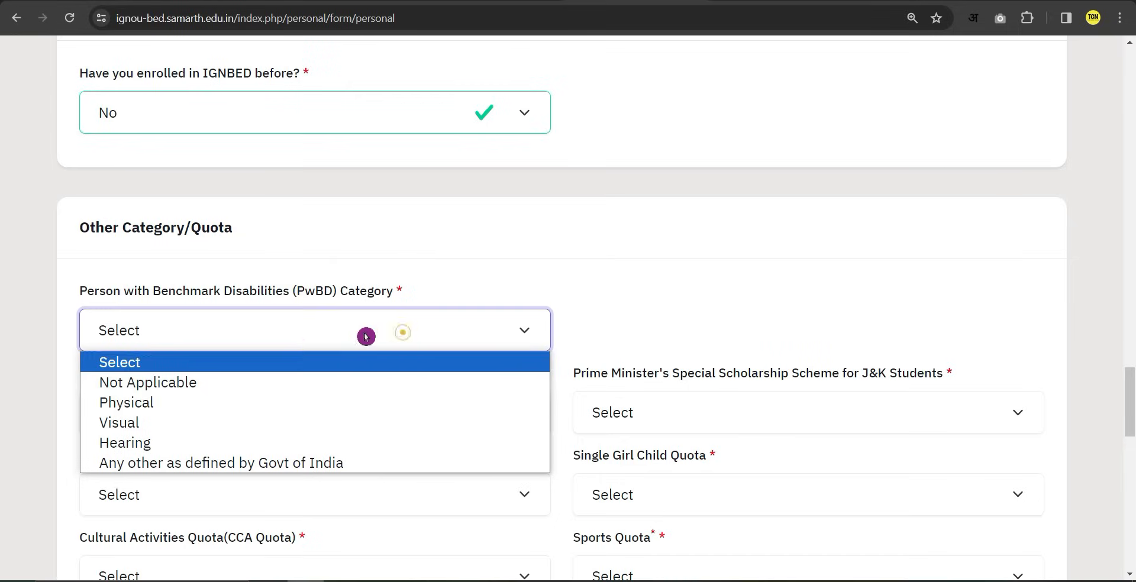
{"action": "left_click", "coordinate": [195, 388]}
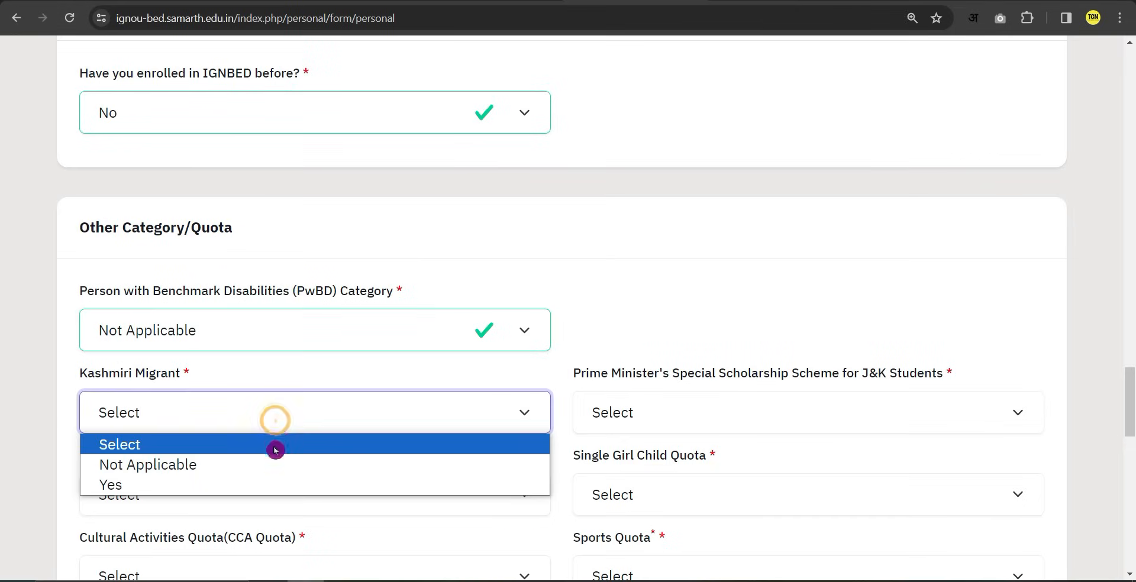
{"action": "left_click", "coordinate": [164, 470]}
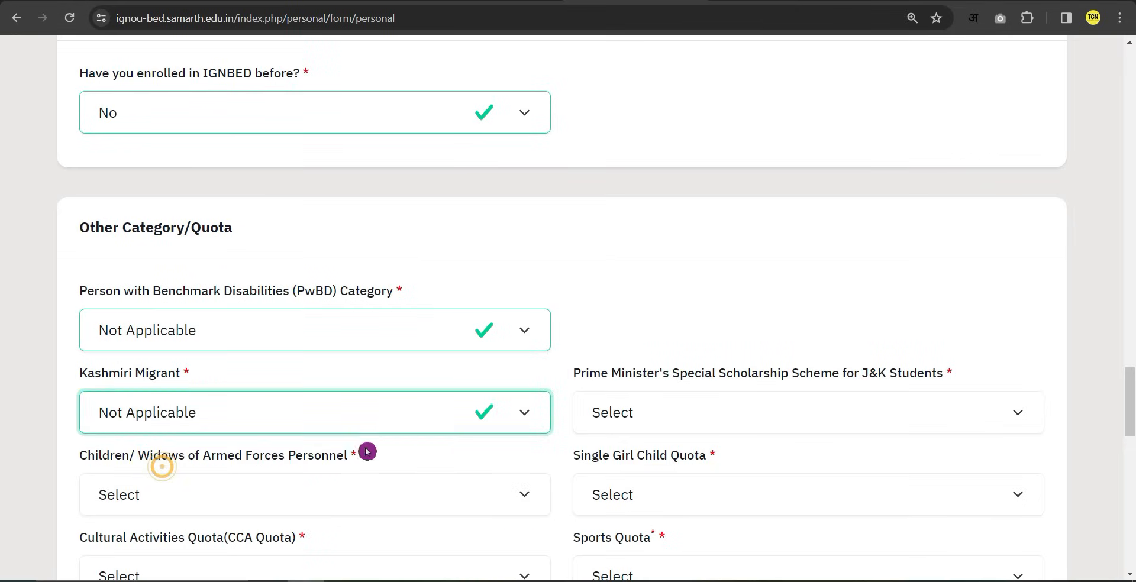
{"action": "key", "text": "Tab"}
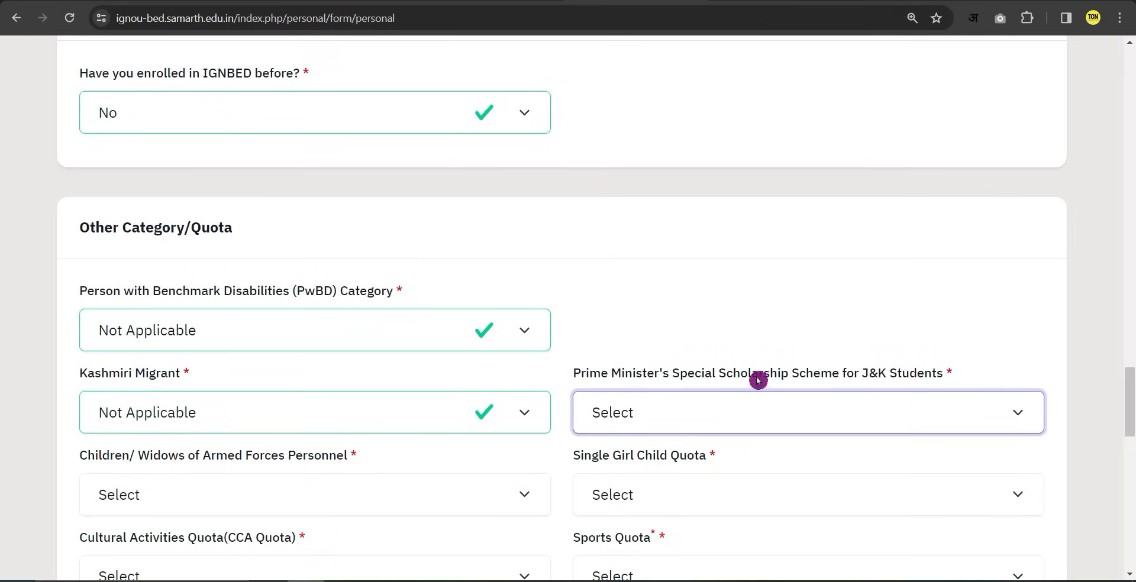
{"action": "left_click", "coordinate": [728, 410]}
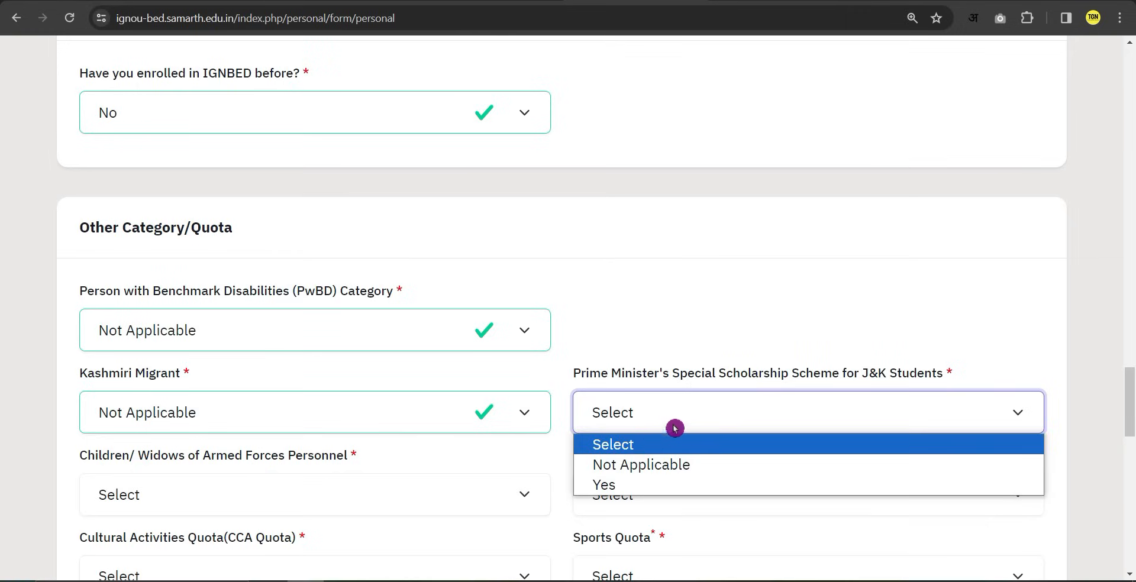
{"action": "left_click", "coordinate": [609, 471]}
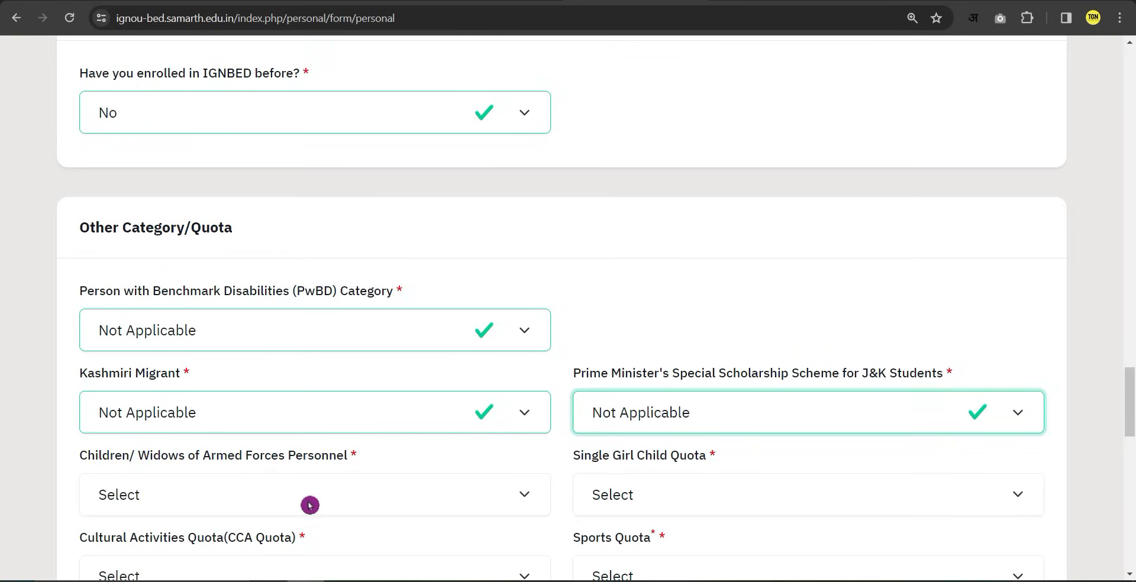
Set Children/Widows of Armed Forces to Not Applicable and Single Girl Child Quota to No.
{"action": "left_click", "coordinate": [346, 479]}
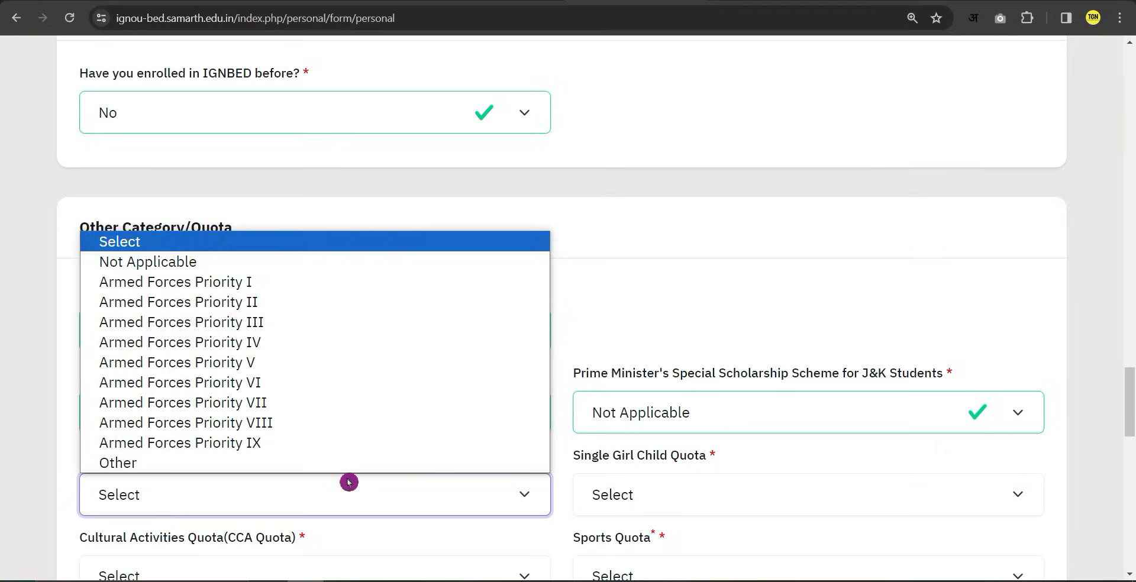
{"action": "left_click", "coordinate": [133, 262]}
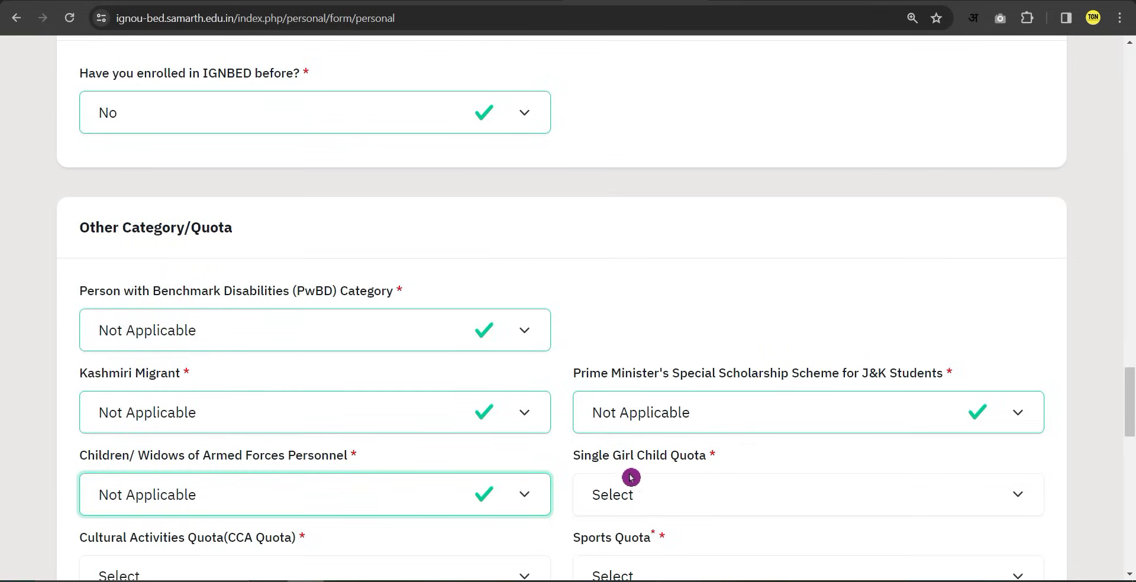
{"action": "left_click", "coordinate": [635, 495]}
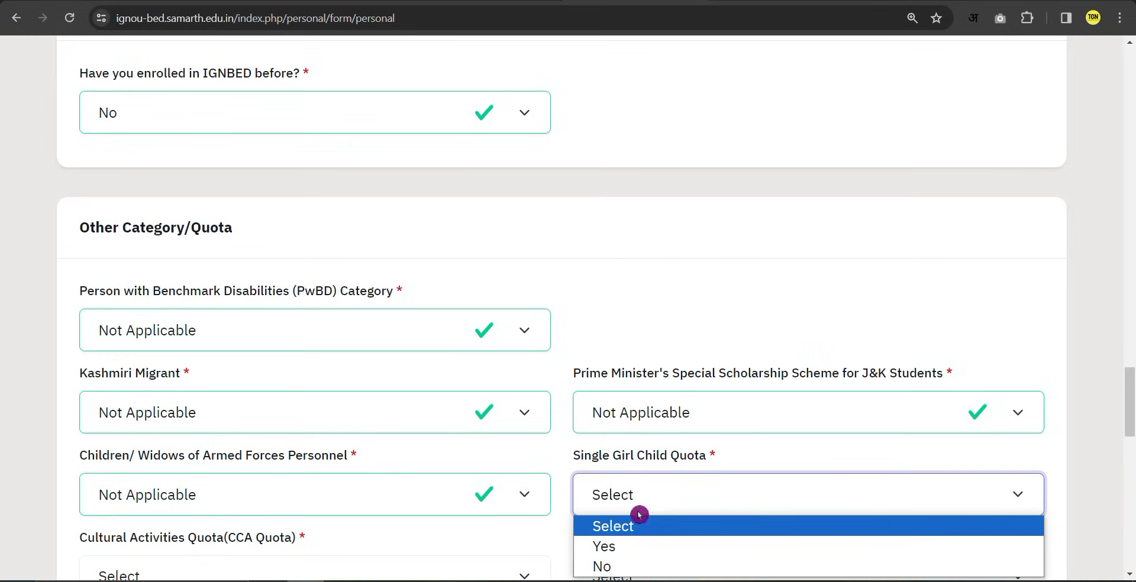
{"action": "left_click", "coordinate": [605, 566]}
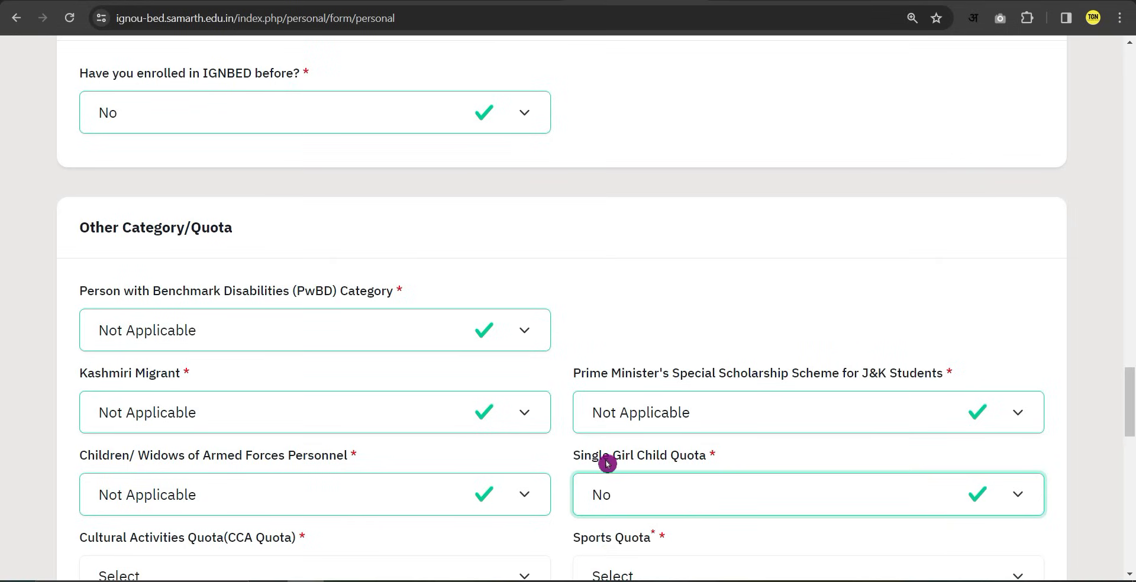
{"action": "left_click", "coordinate": [651, 493]}
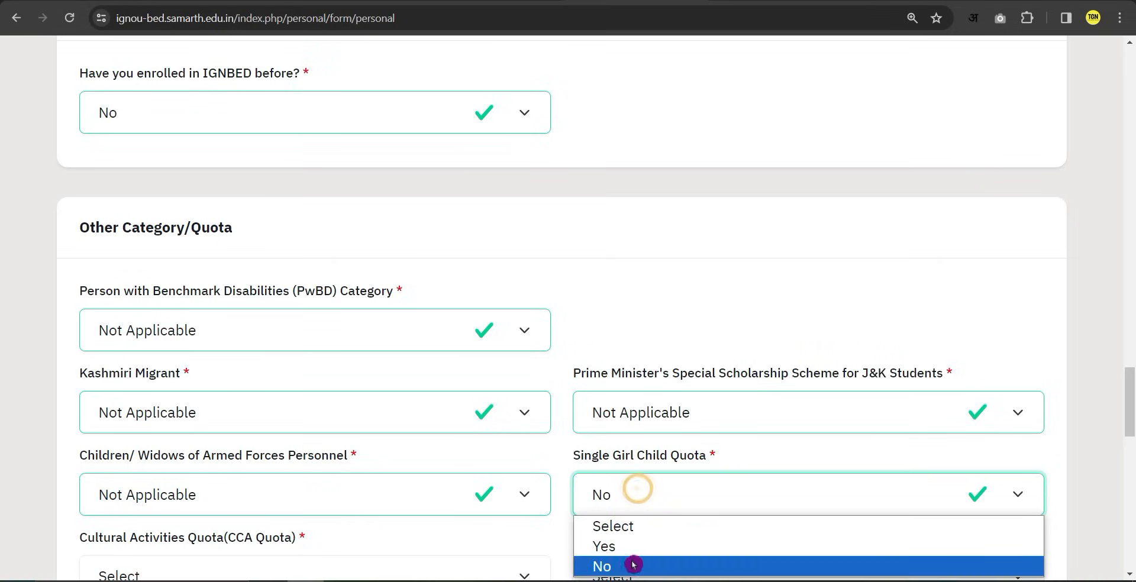
{"action": "left_click", "coordinate": [632, 504]}
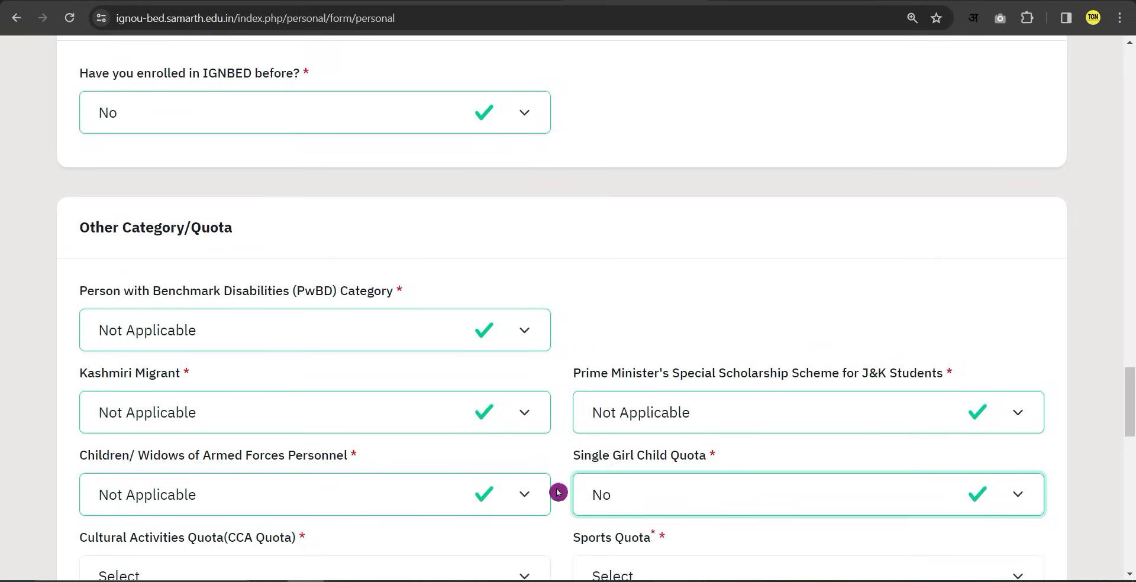
Set Cultural Activities Quota to Not Applicable and Sports Quota to No.
{"action": "scroll", "coordinate": [552, 460], "scroll_direction": "down", "scroll_amount": 1}
{"action": "scroll", "coordinate": [552, 460], "scroll_direction": "down", "scroll_amount": 1}
{"action": "left_click", "coordinate": [150, 399]}
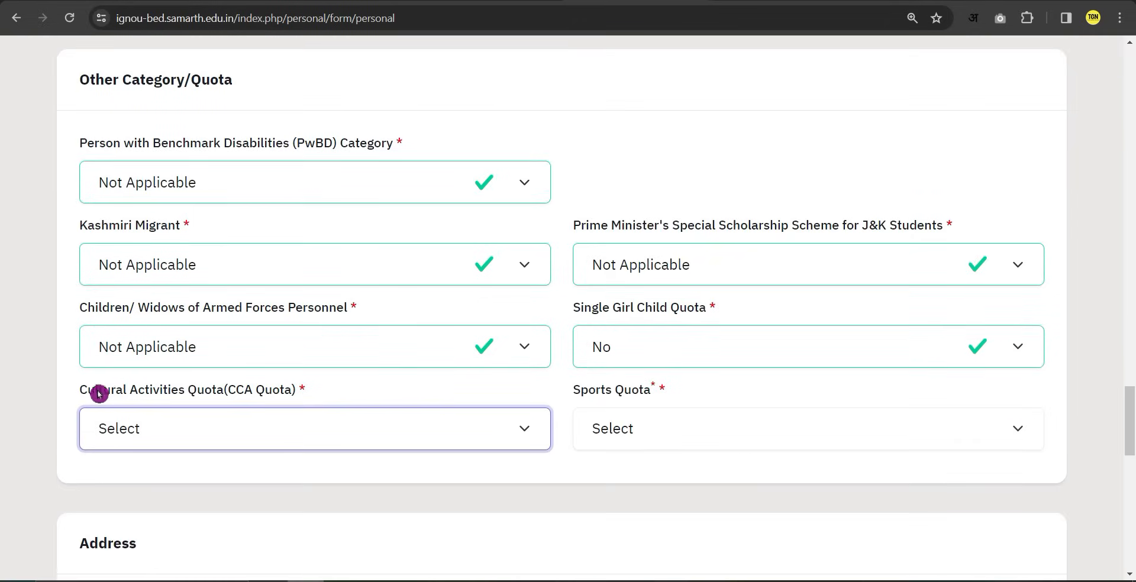
{"action": "left_click", "coordinate": [320, 429]}
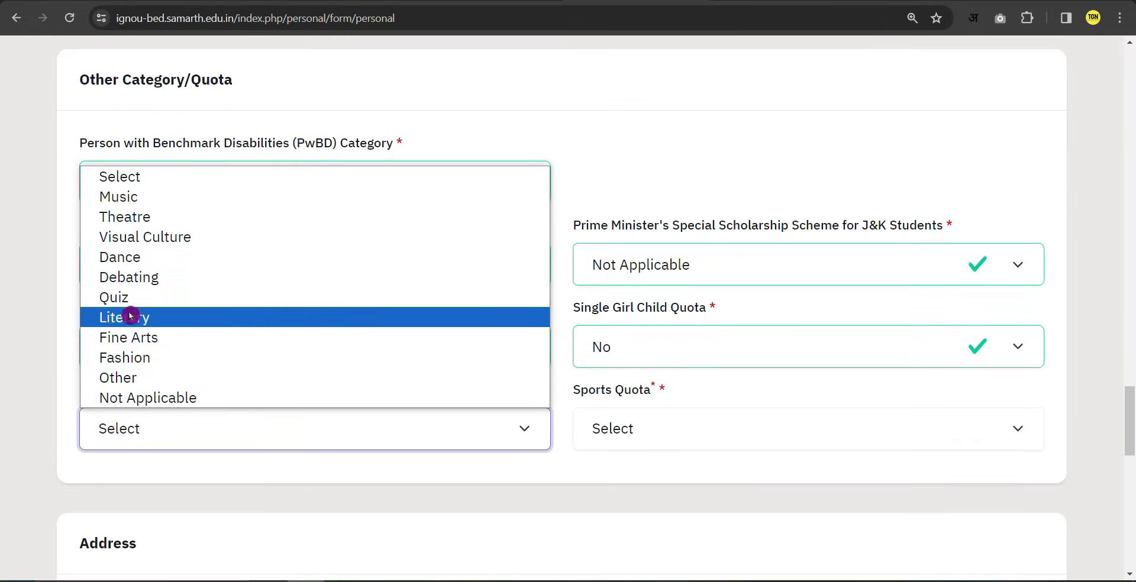
{"action": "left_click", "coordinate": [184, 400]}
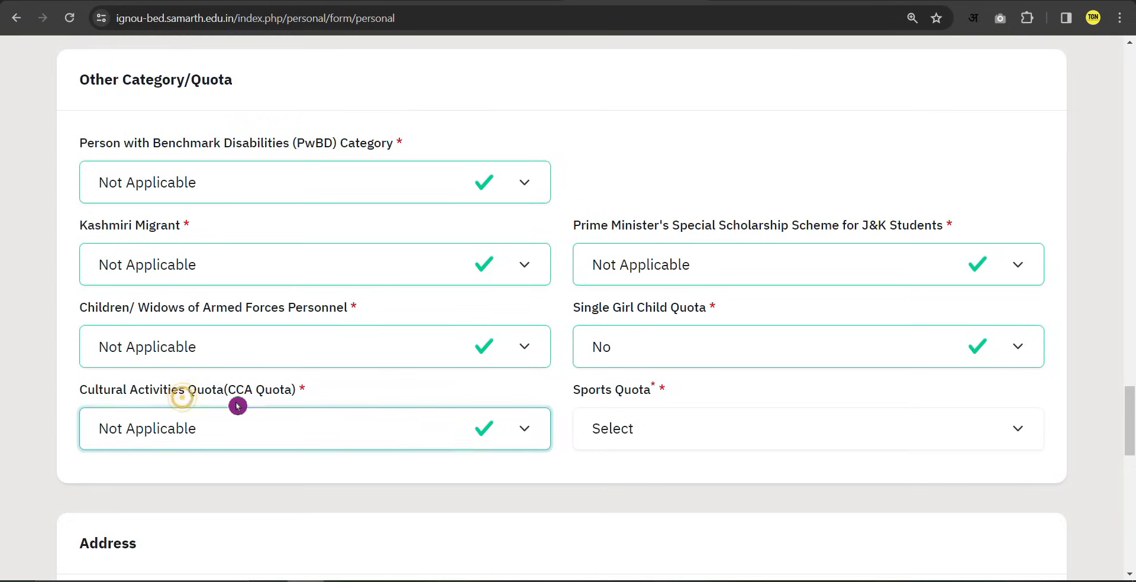
{"action": "left_click", "coordinate": [651, 440]}
{"action": "left_click", "coordinate": [626, 501]}
Fill the correspondence address and district, with country set to India.
{"action": "scroll", "coordinate": [547, 477], "scroll_direction": "down", "scroll_amount": 5}
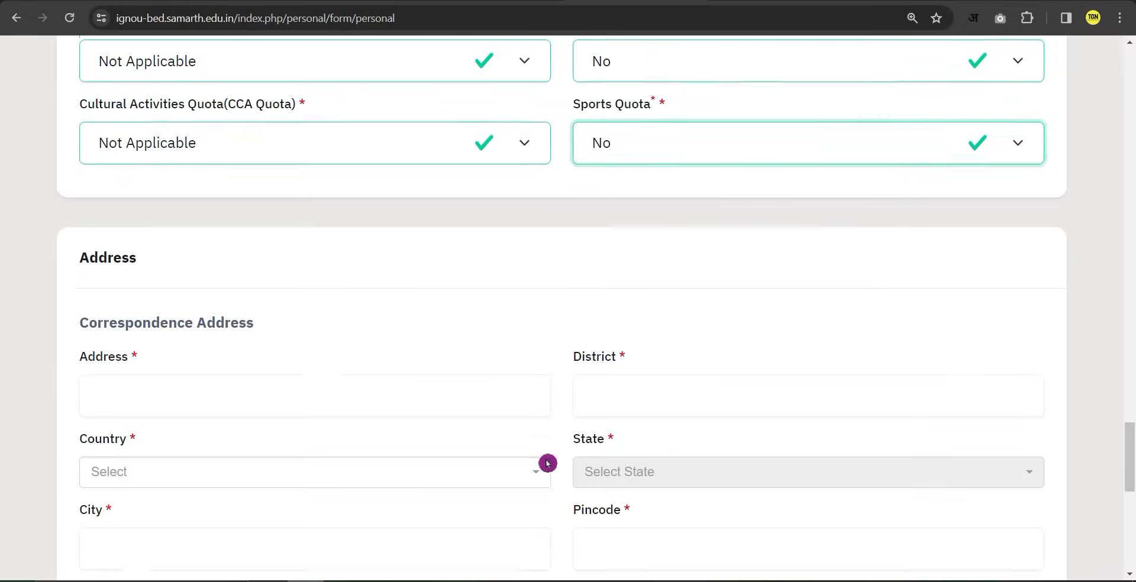
{"action": "left_click_drag", "start_coordinate": [82, 241], "coordinate": [274, 240]}
{"action": "left_click", "coordinate": [195, 243]}
{"action": "scroll", "coordinate": [409, 236], "scroll_direction": "down", "scroll_amount": 1}
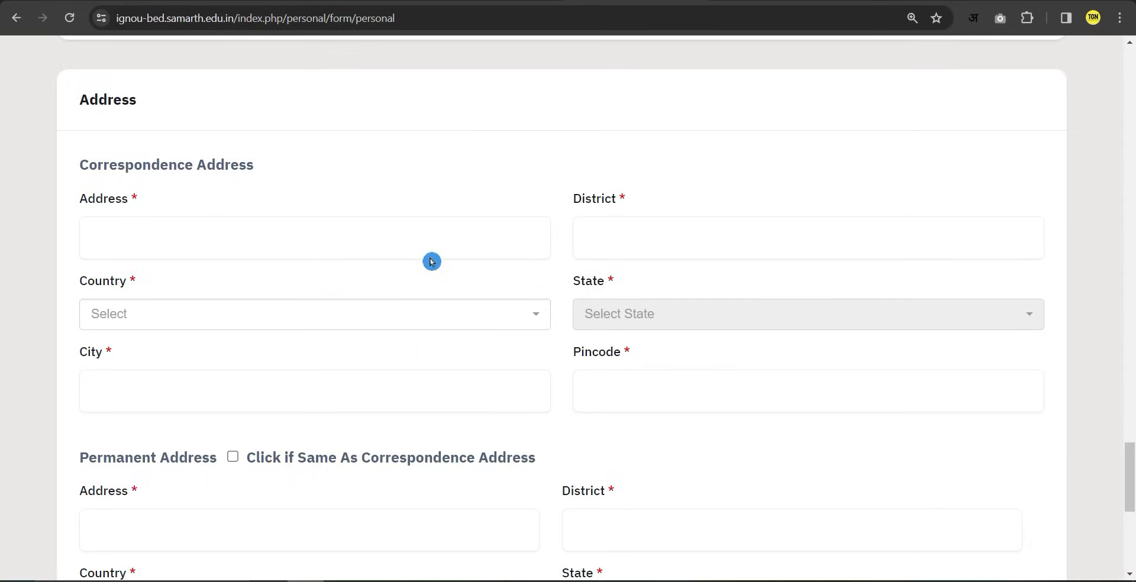
{"action": "scroll", "coordinate": [424, 382], "scroll_direction": "down", "scroll_amount": 1}
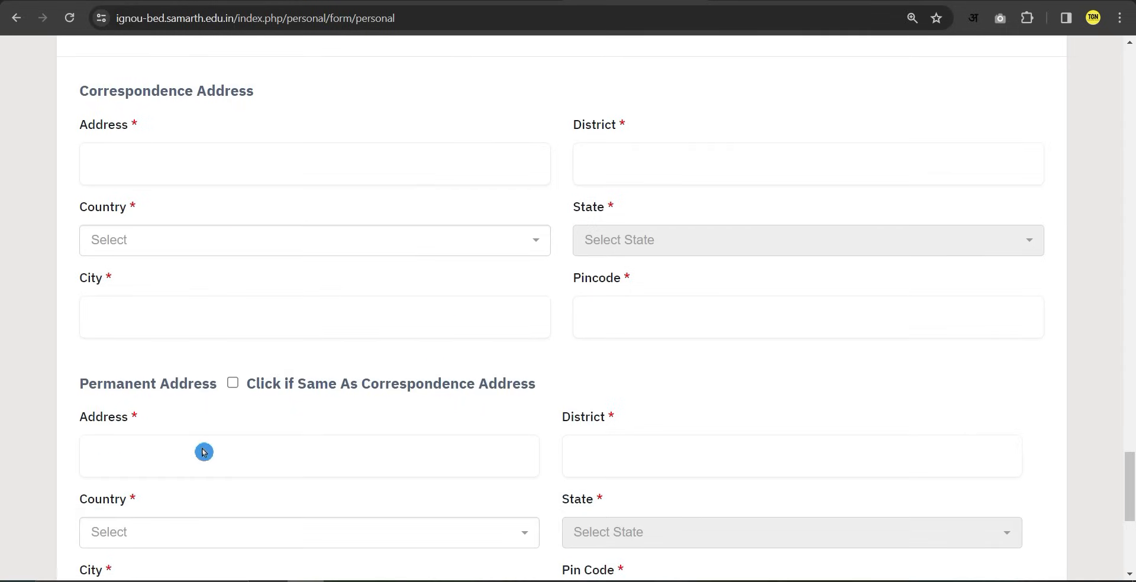
{"action": "left_click", "coordinate": [123, 159]}
{"action": "left_click", "coordinate": [616, 161]}
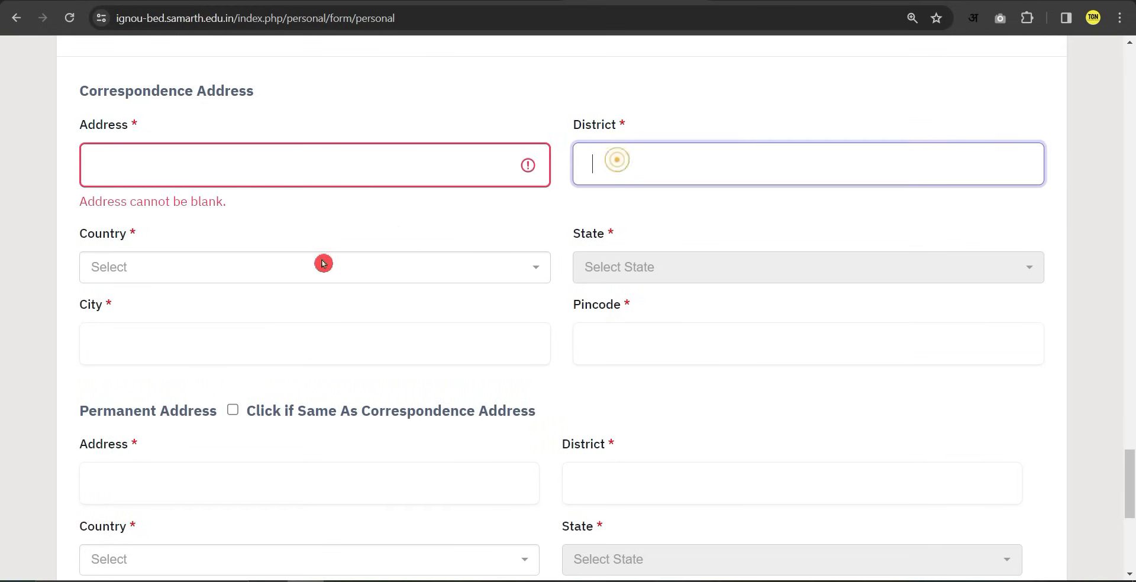
{"action": "left_click", "coordinate": [193, 274]}
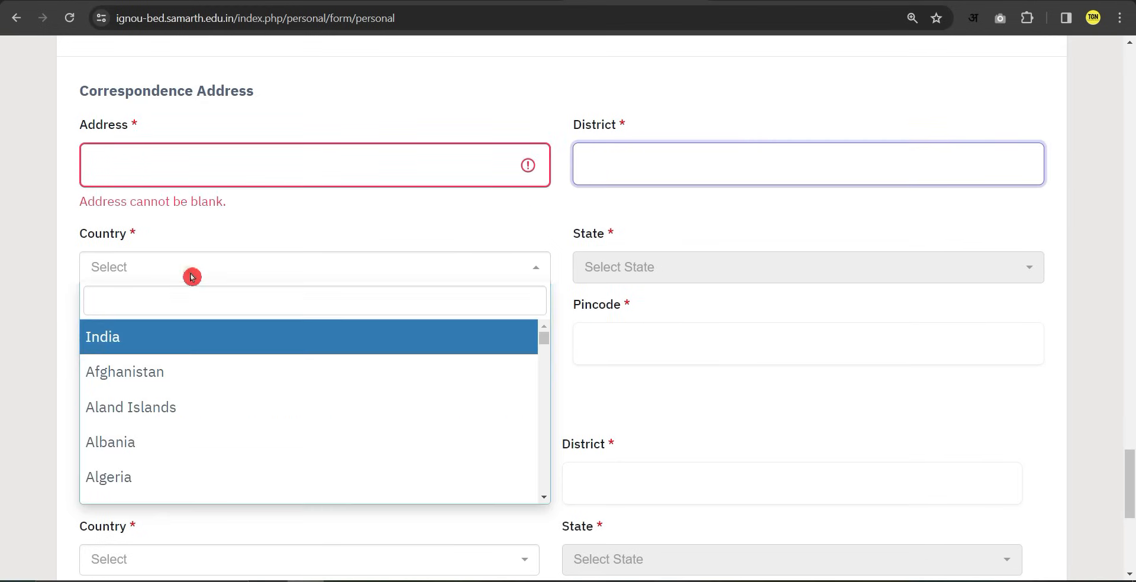
{"action": "left_click", "coordinate": [238, 338]}
Choose Dadra and Nagar Haveli as the correspondence state and fill city and pincode.
{"action": "left_click", "coordinate": [651, 267]}
{"action": "scroll", "coordinate": [648, 438], "scroll_direction": "down", "scroll_amount": 3}
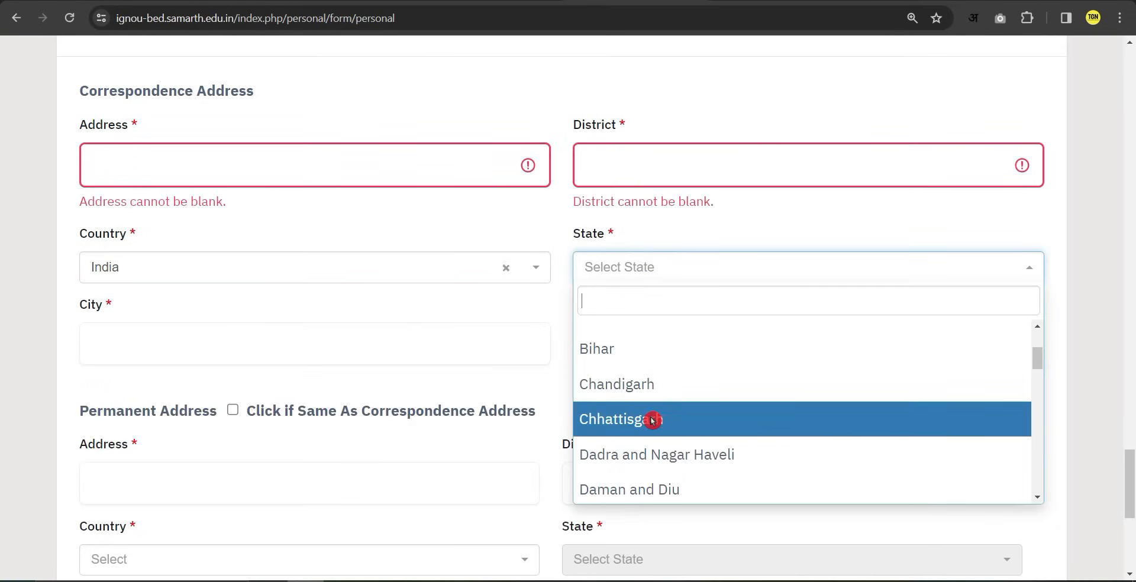
{"action": "left_click", "coordinate": [631, 439]}
{"action": "left_click", "coordinate": [185, 336]}
{"action": "left_click", "coordinate": [687, 330]}
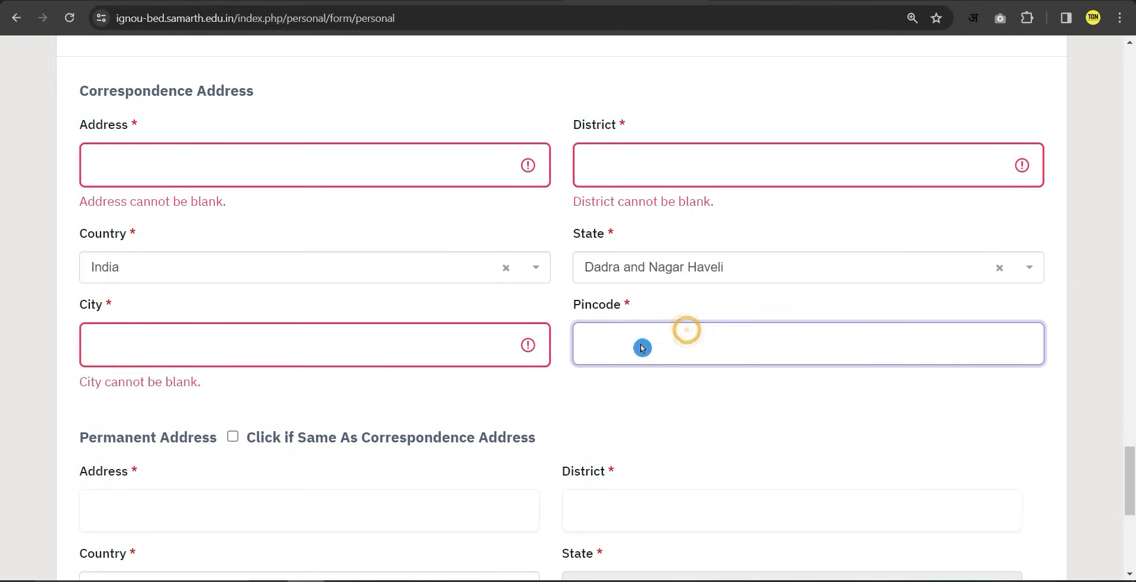
{"action": "scroll", "coordinate": [419, 107], "scroll_direction": "down", "scroll_amount": 1}
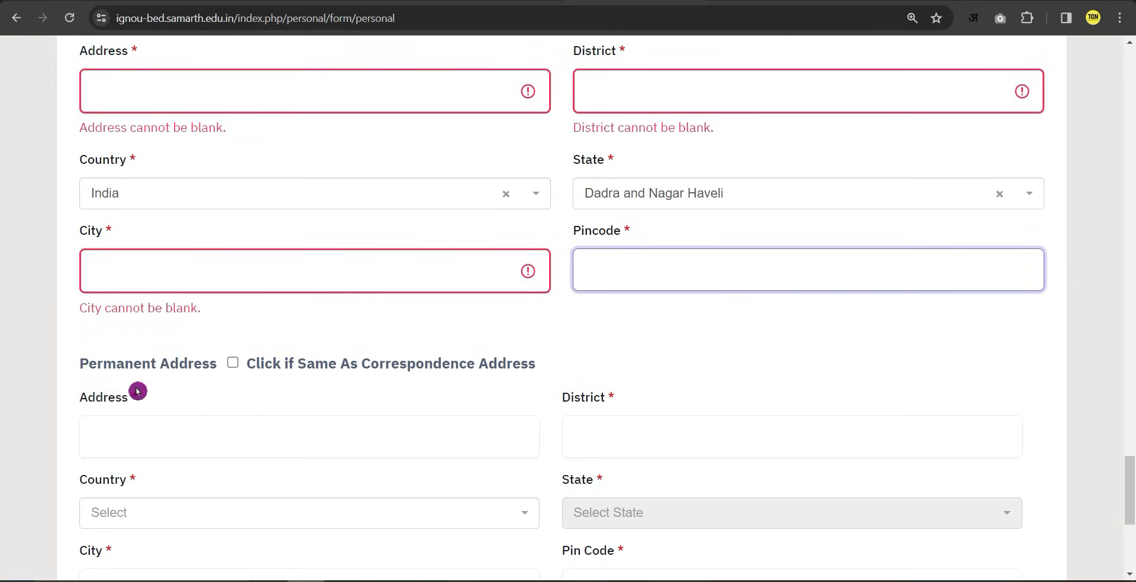
Mark the permanent address same as correspondence and Save and Next the profile details.
{"action": "left_click", "coordinate": [231, 366]}
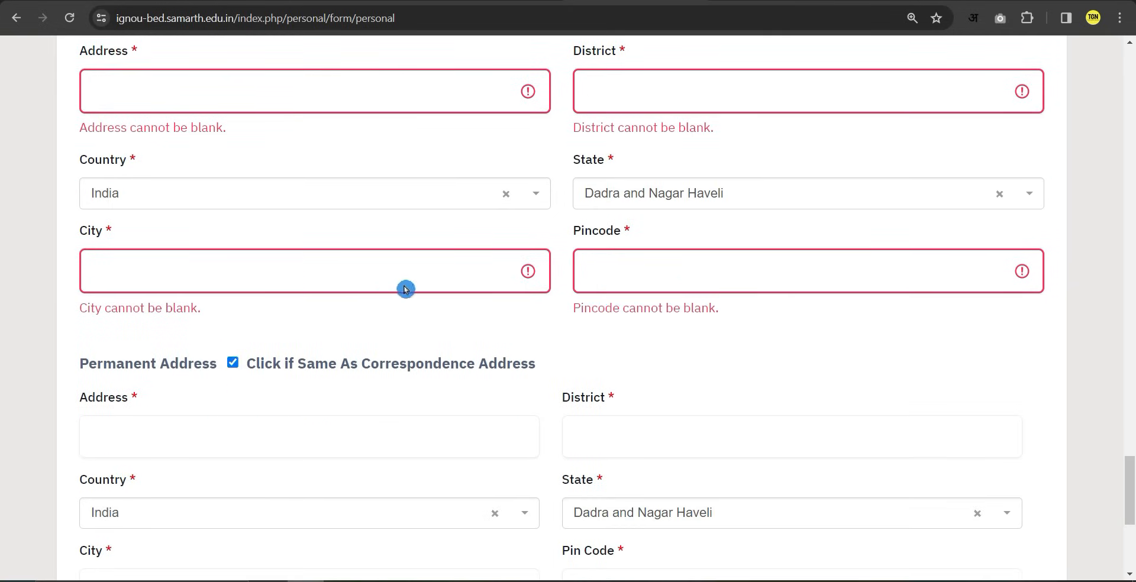
{"action": "scroll", "coordinate": [414, 296], "scroll_direction": "down", "scroll_amount": 2}
{"action": "scroll", "coordinate": [484, 408], "scroll_direction": "down", "scroll_amount": 1}
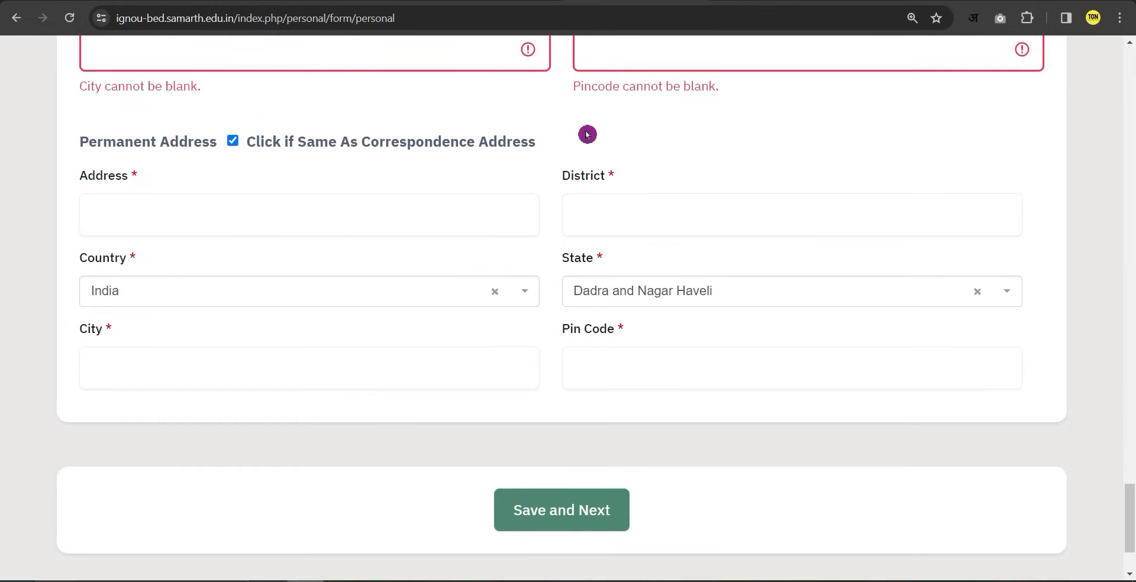
{"action": "left_click", "coordinate": [559, 509]}
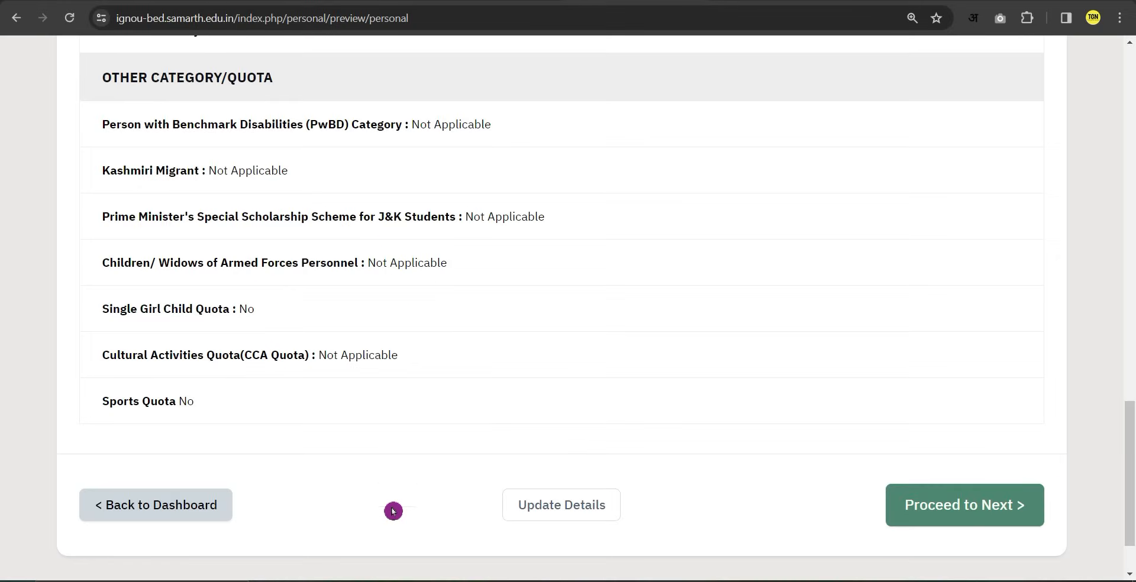
Review the saved profile preview and proceed to the Other Details step.
{"action": "left_click", "coordinate": [560, 510]}
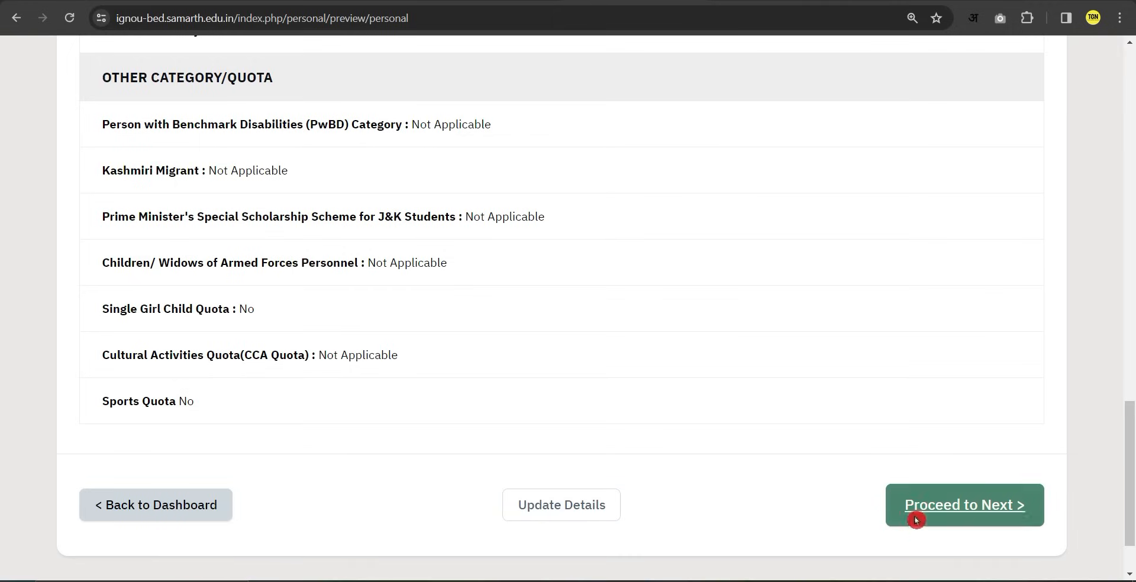
{"action": "left_click", "coordinate": [935, 520]}
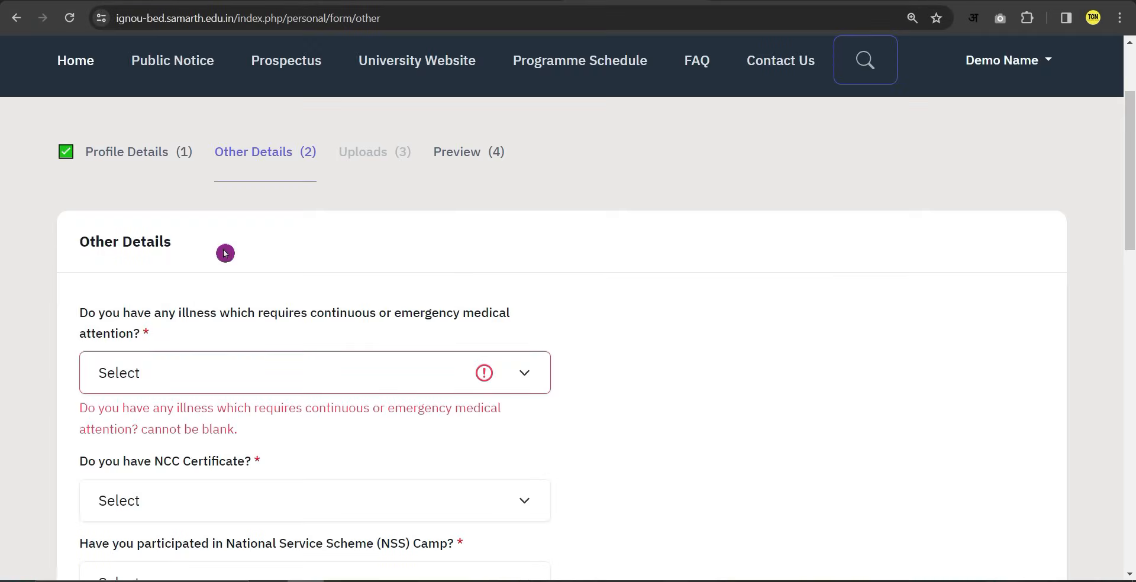
Answer No to the illness, NCC certificate, NSS camp and university employee ward questions.
{"action": "scroll", "coordinate": [233, 276], "scroll_direction": "down", "scroll_amount": 1}
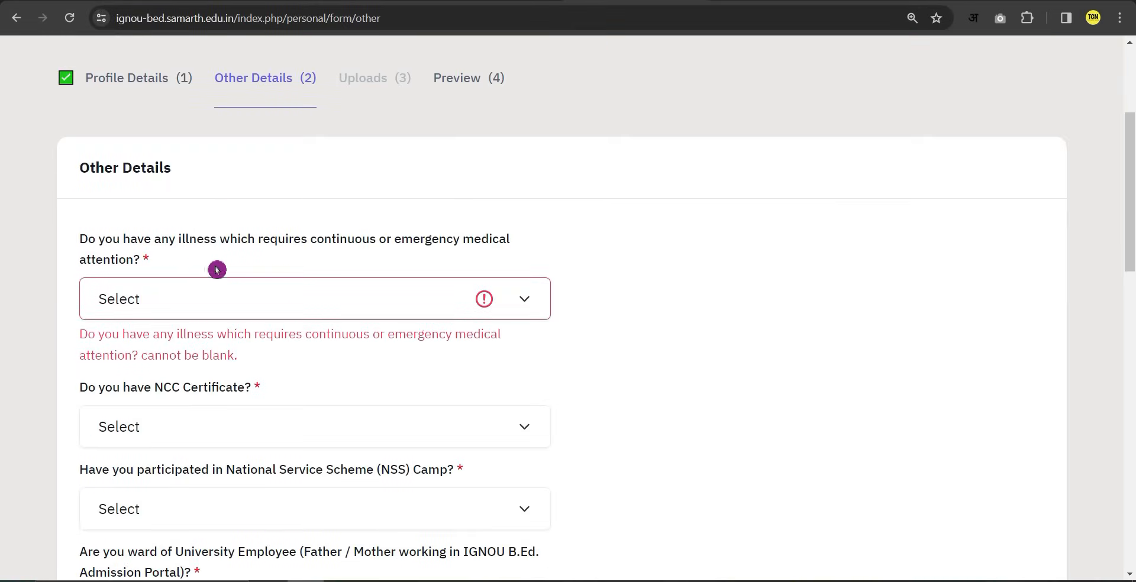
{"action": "left_click", "coordinate": [253, 299]}
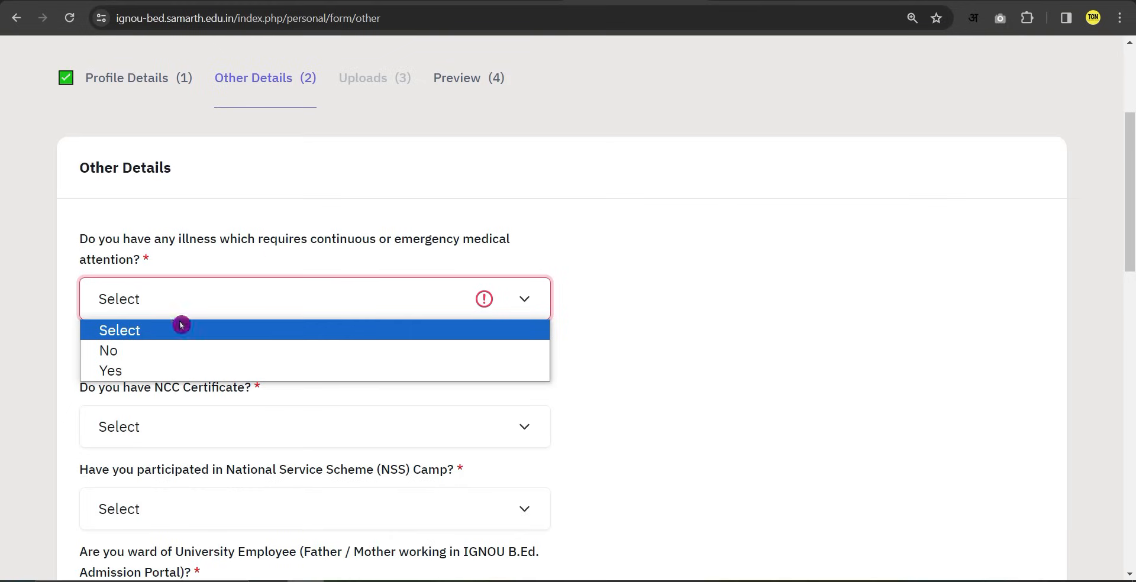
{"action": "left_click", "coordinate": [125, 357]}
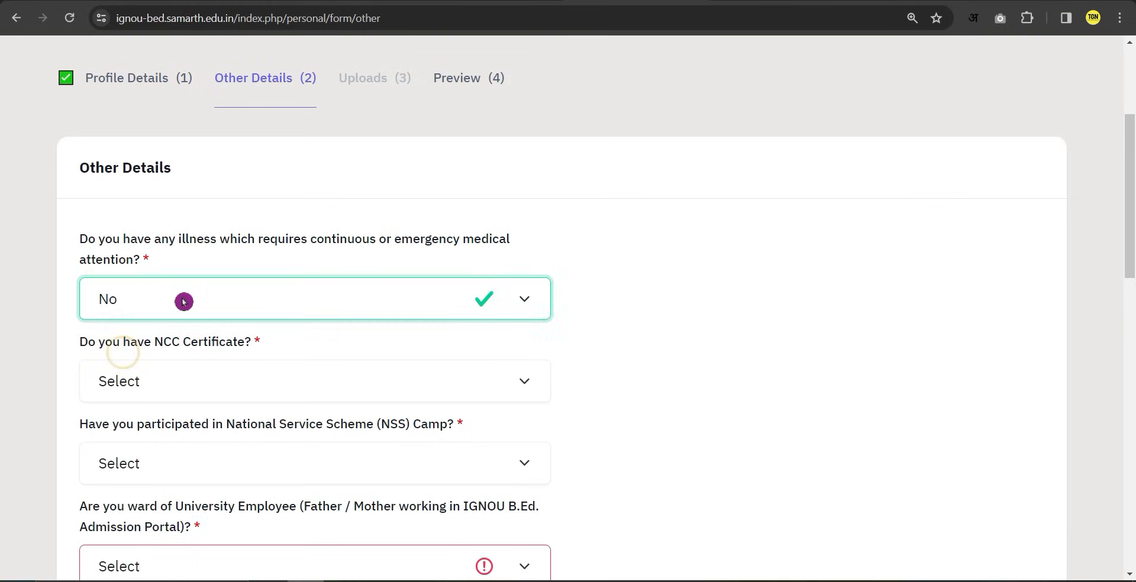
{"action": "scroll", "coordinate": [183, 302], "scroll_direction": "down", "scroll_amount": 1}
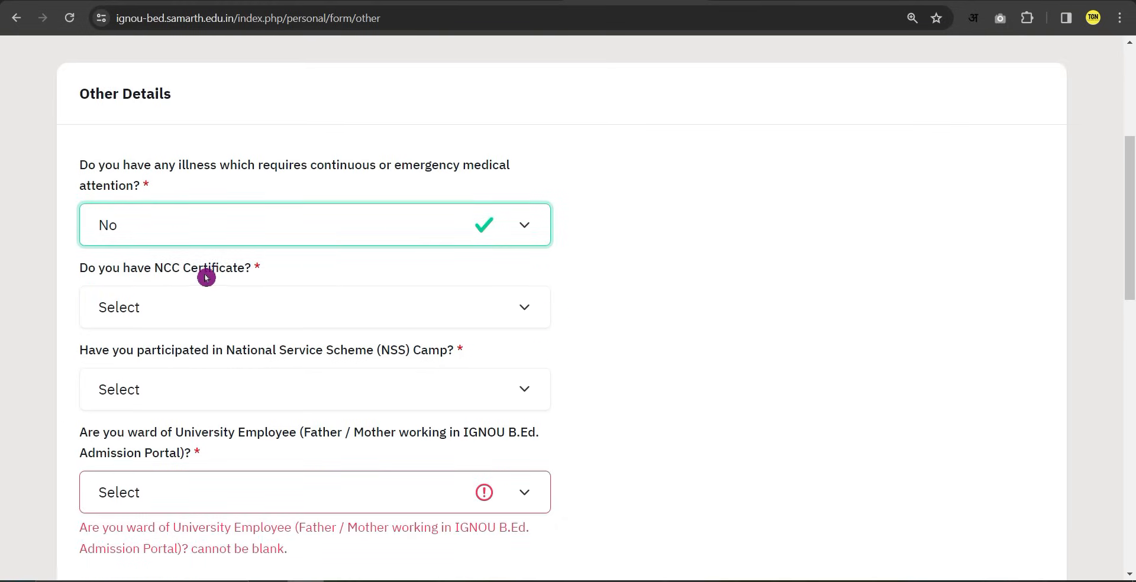
{"action": "left_click", "coordinate": [272, 310]}
{"action": "left_click", "coordinate": [126, 383]}
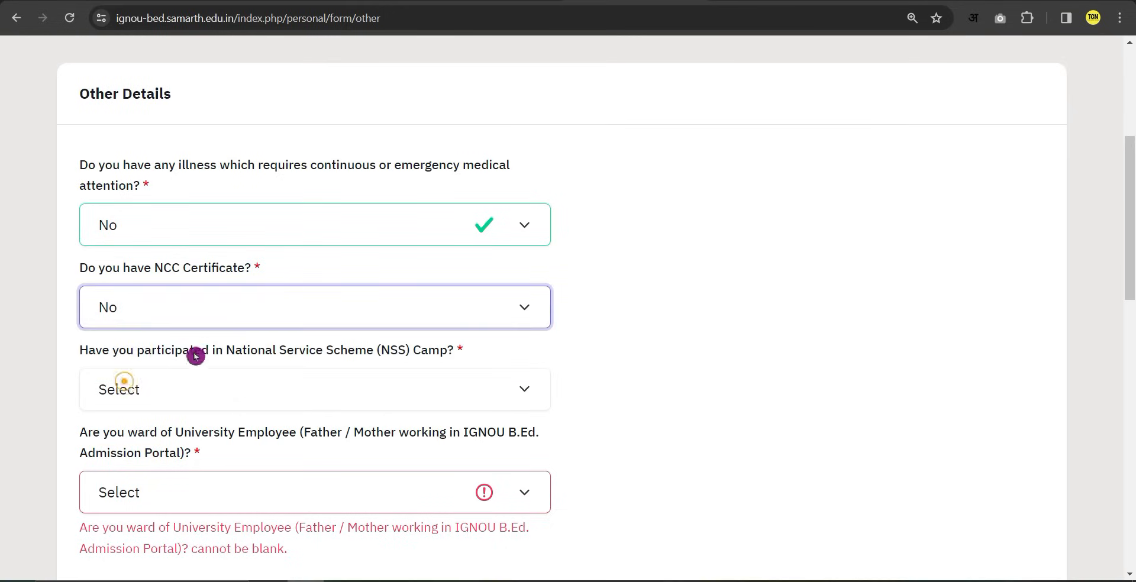
{"action": "scroll", "coordinate": [214, 328], "scroll_direction": "down", "scroll_amount": 1}
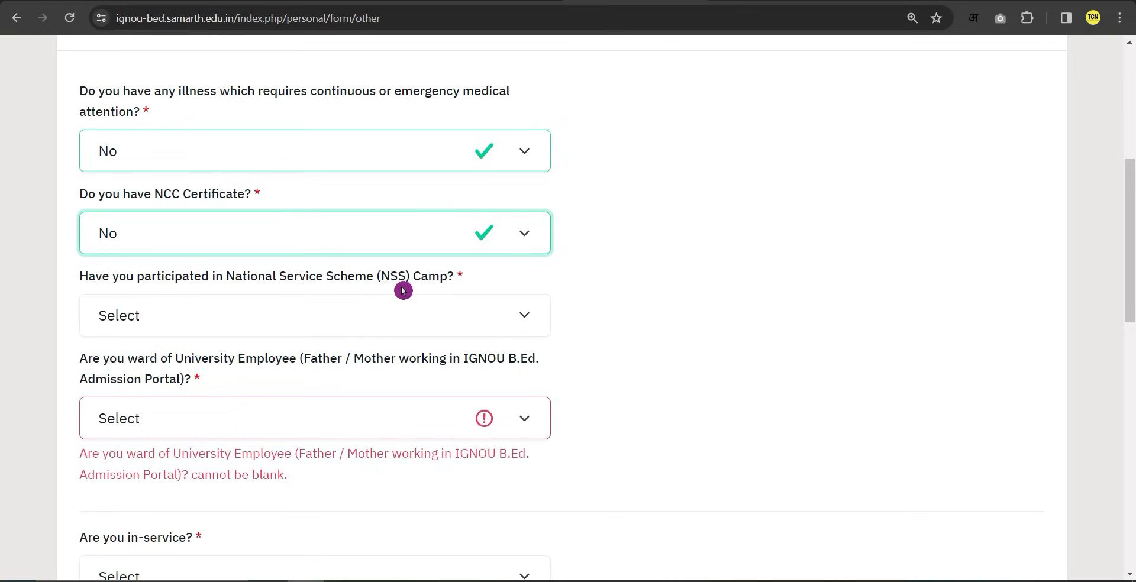
{"action": "left_click", "coordinate": [340, 316]}
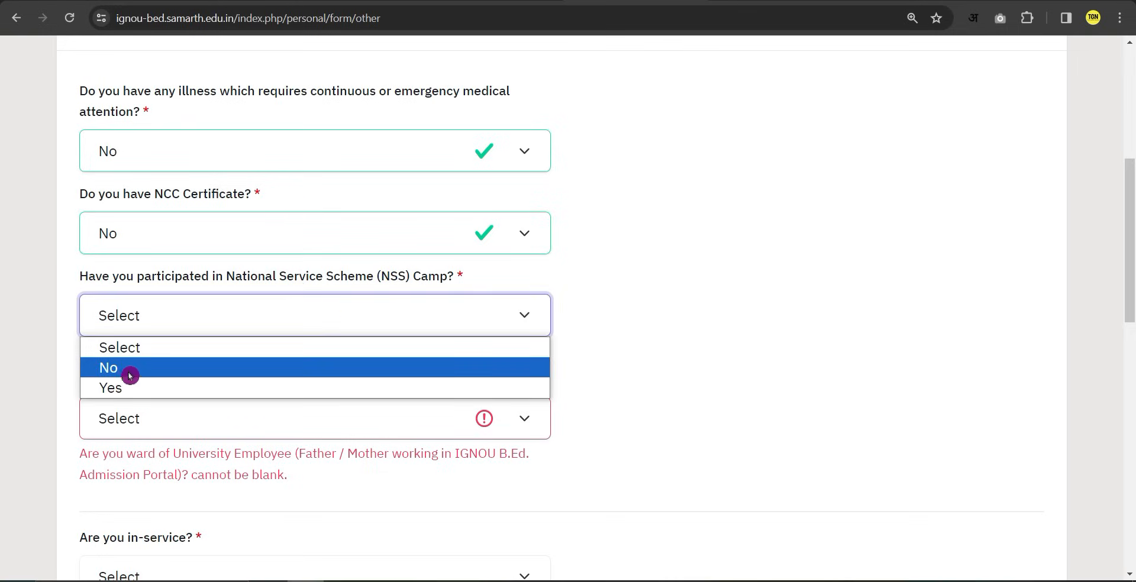
{"action": "left_click", "coordinate": [120, 368]}
{"action": "scroll", "coordinate": [200, 357], "scroll_direction": "down", "scroll_amount": 1}
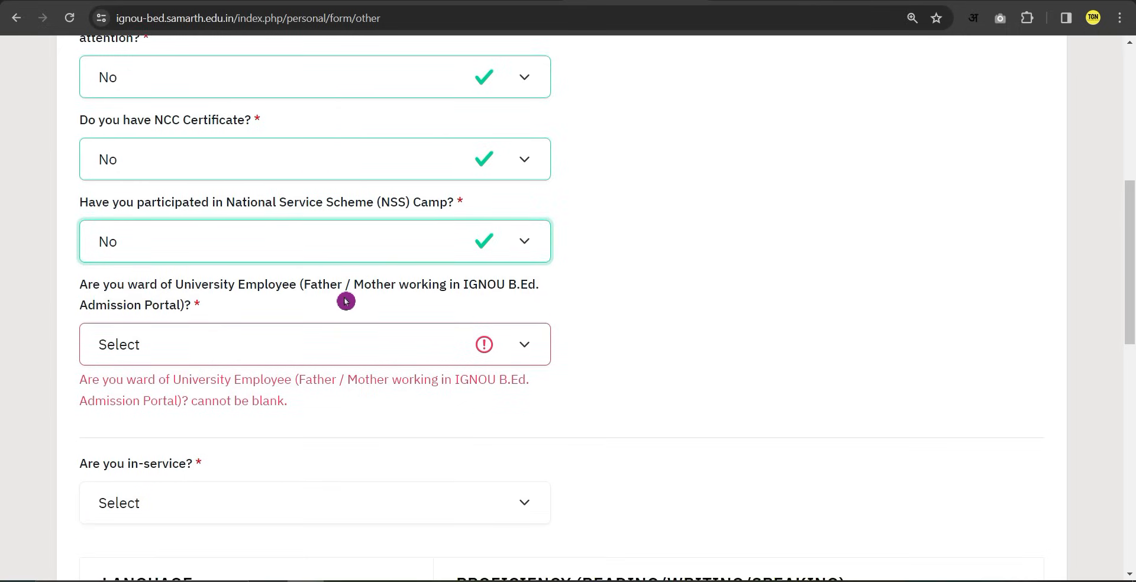
{"action": "left_click", "coordinate": [339, 344]}
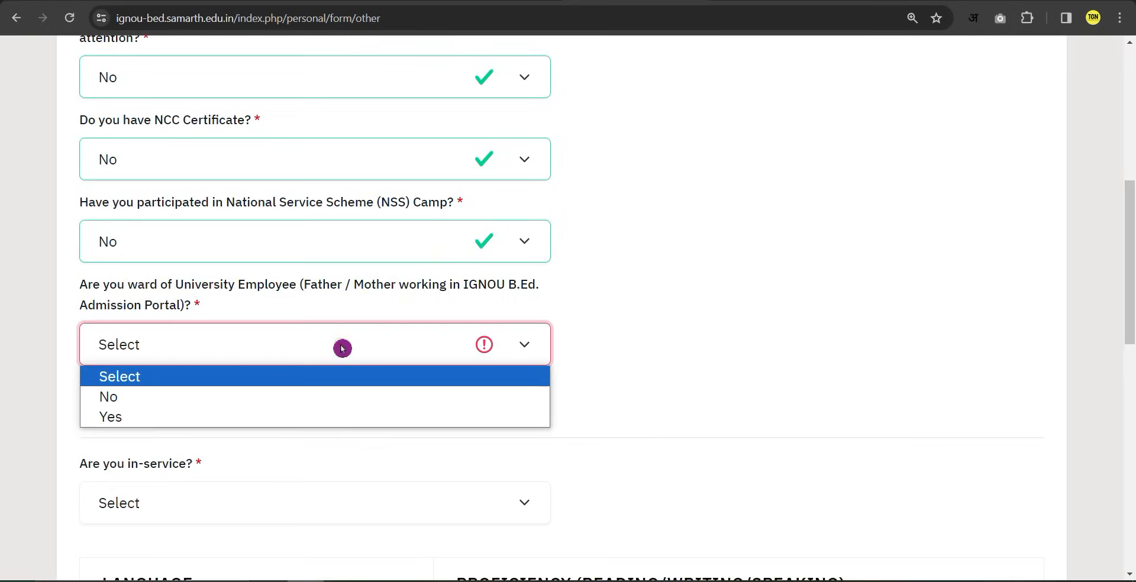
{"action": "left_click", "coordinate": [145, 399]}
{"action": "scroll", "coordinate": [211, 383], "scroll_direction": "down", "scroll_amount": 3}
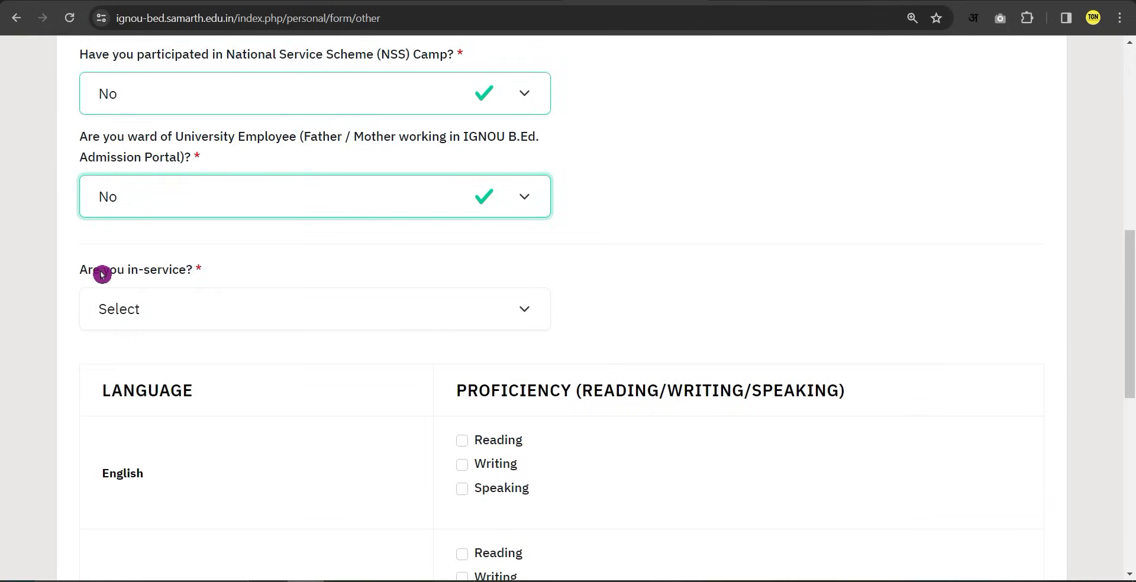
Answer Yes to the in-service question.
{"action": "left_click", "coordinate": [184, 305]}
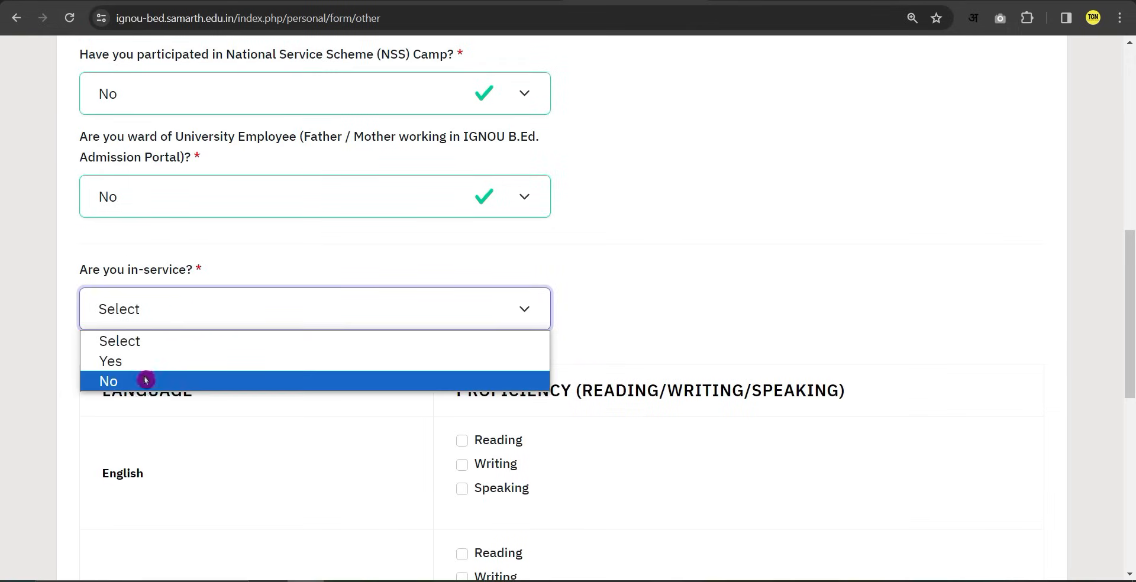
{"action": "left_click", "coordinate": [141, 384]}
{"action": "left_click", "coordinate": [177, 312]}
{"action": "left_click", "coordinate": [142, 360]}
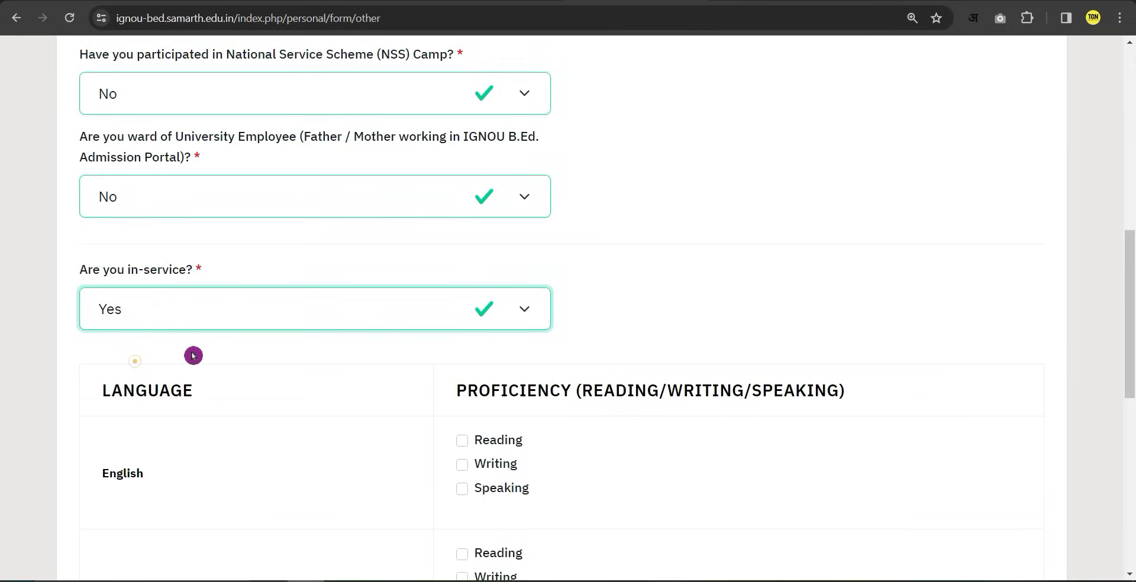
{"action": "scroll", "coordinate": [260, 343], "scroll_direction": "down", "scroll_amount": 2}
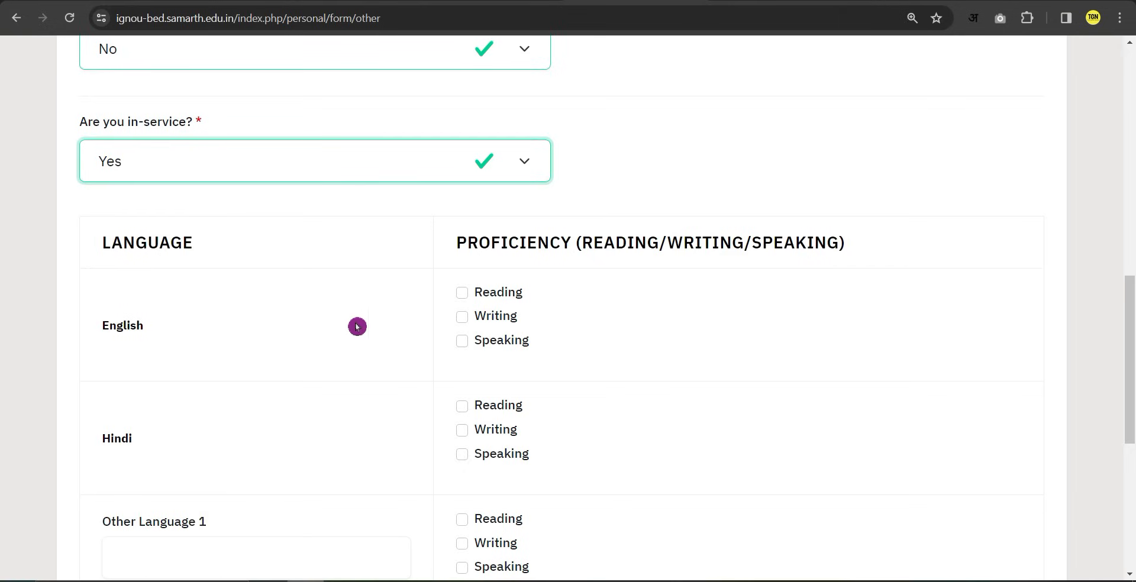
Tick reading, writing and speaking for English and Hindi, then save Other Details.
{"action": "left_click", "coordinate": [463, 293]}
{"action": "left_click", "coordinate": [463, 316]}
{"action": "left_click", "coordinate": [463, 344]}
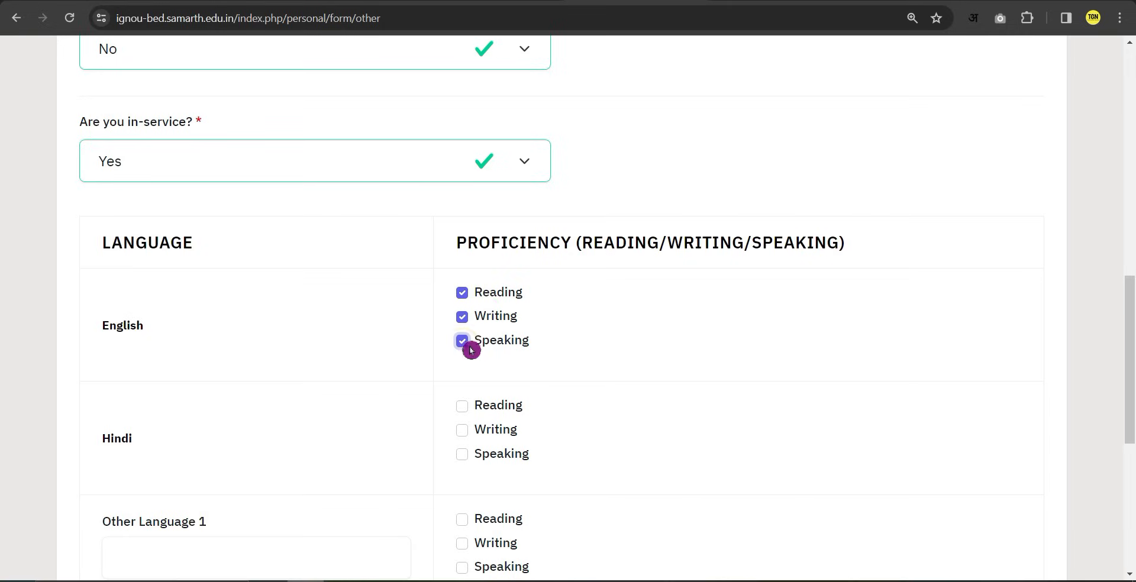
{"action": "scroll", "coordinate": [496, 332], "scroll_direction": "down", "scroll_amount": 1}
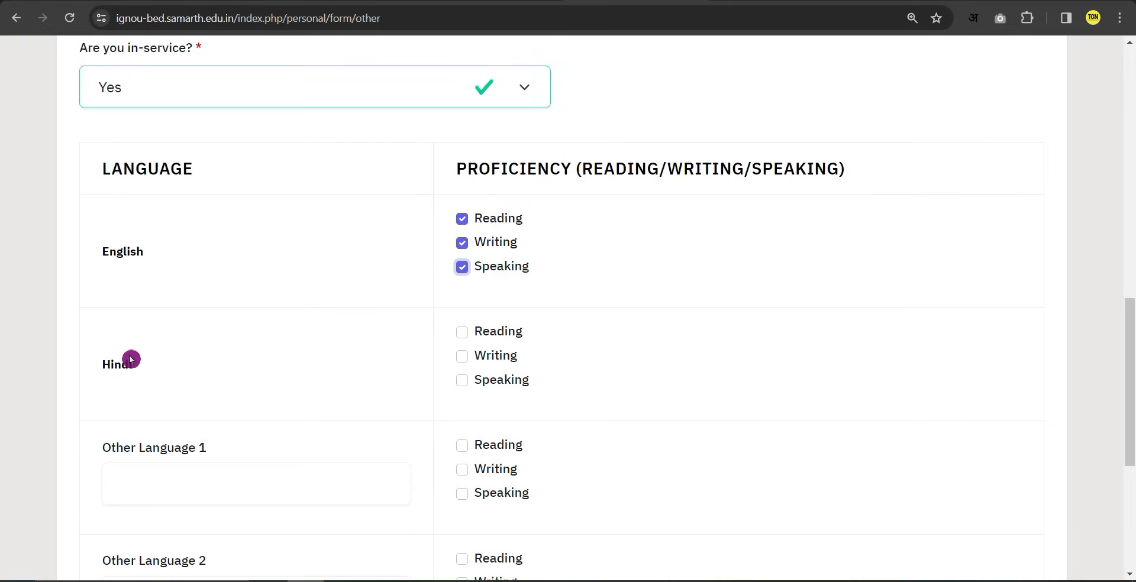
{"action": "left_click", "coordinate": [462, 333]}
{"action": "left_click", "coordinate": [462, 357]}
{"action": "left_click", "coordinate": [462, 380]}
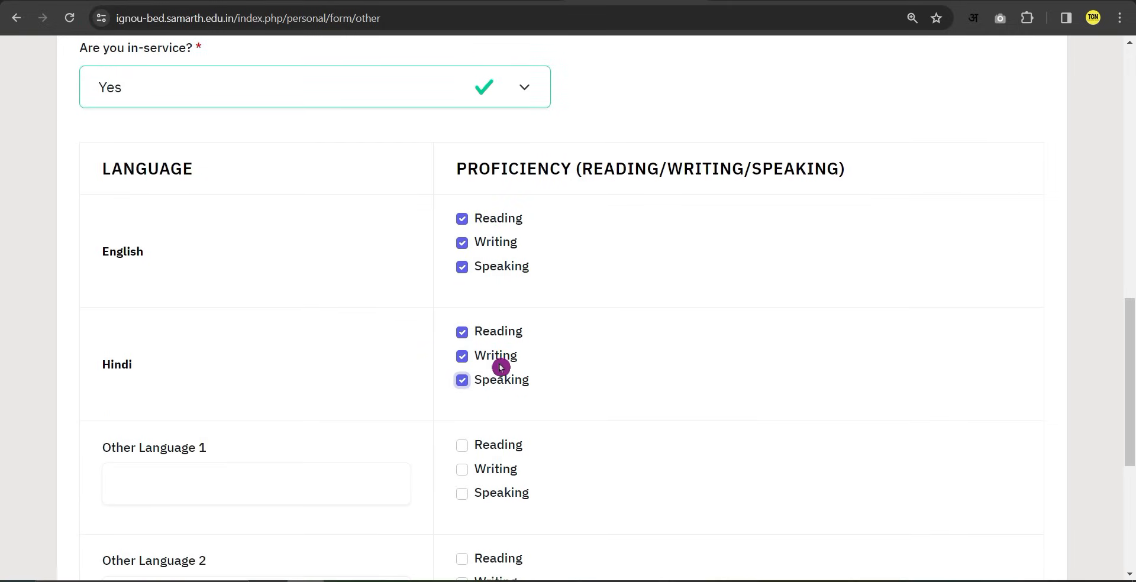
{"action": "scroll", "coordinate": [499, 367], "scroll_direction": "down", "scroll_amount": 2}
{"action": "left_click", "coordinate": [250, 332]}
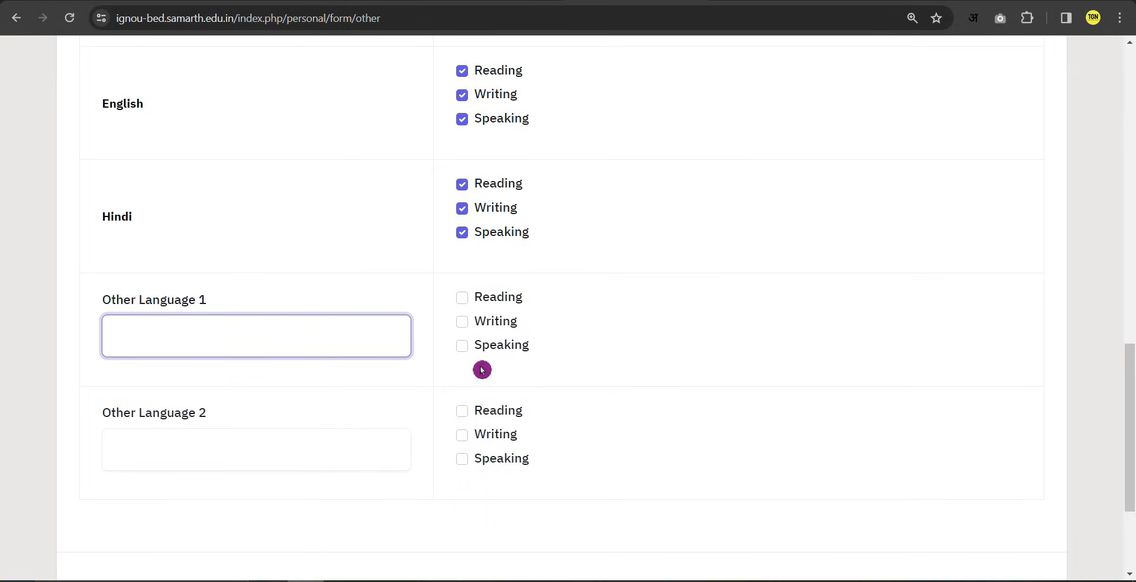
{"action": "scroll", "coordinate": [489, 406], "scroll_direction": "down", "scroll_amount": 3}
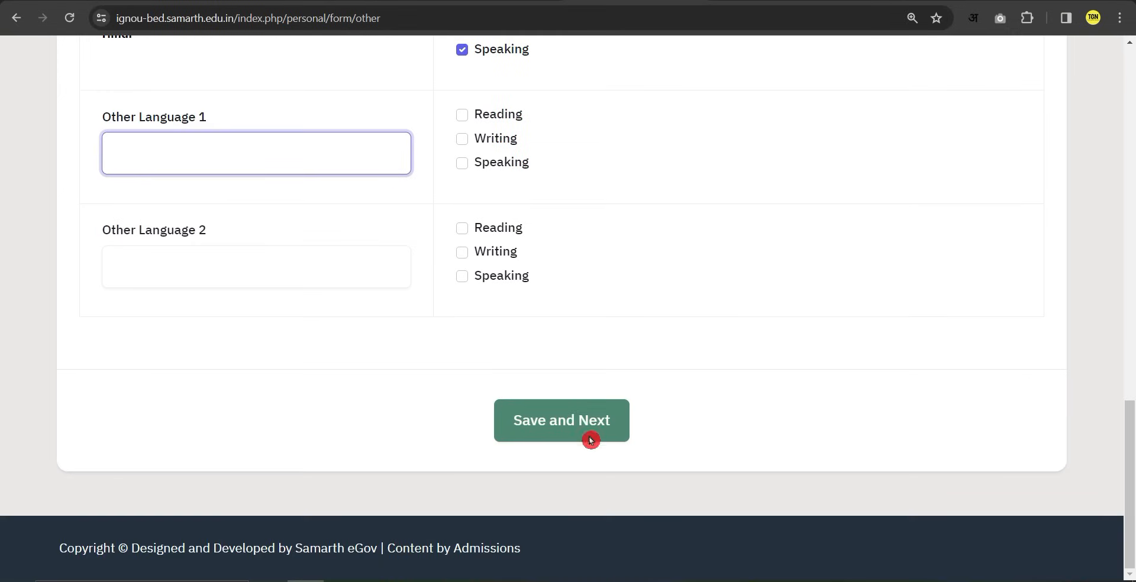
{"action": "left_click", "coordinate": [566, 430]}
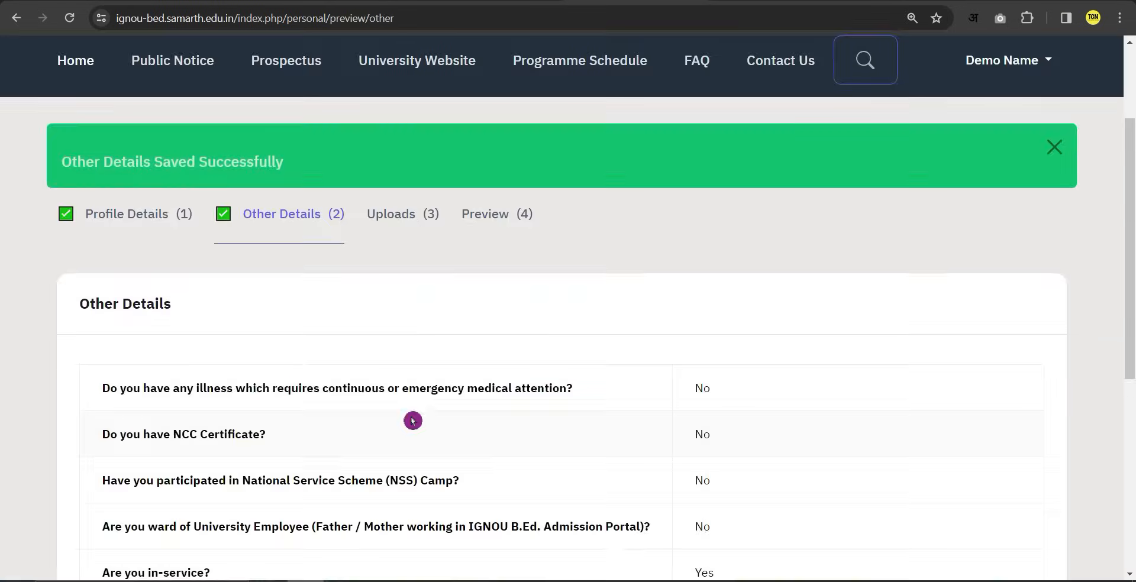
{"action": "scroll", "coordinate": [402, 427], "scroll_direction": "up", "scroll_amount": 2}
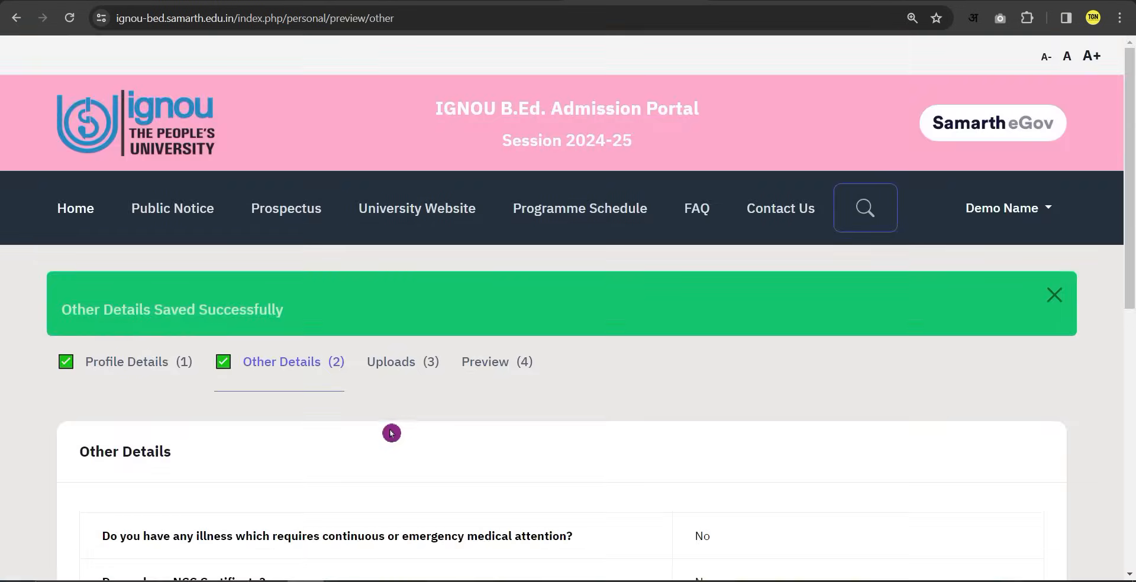
Advance from Other Details to the Uploads page with its Photo, Signature and Experience Certificate rows.
{"action": "scroll", "coordinate": [395, 430], "scroll_direction": "down", "scroll_amount": 3}
{"action": "scroll", "coordinate": [398, 428], "scroll_direction": "down", "scroll_amount": 5}
{"action": "left_click", "coordinate": [538, 430]}
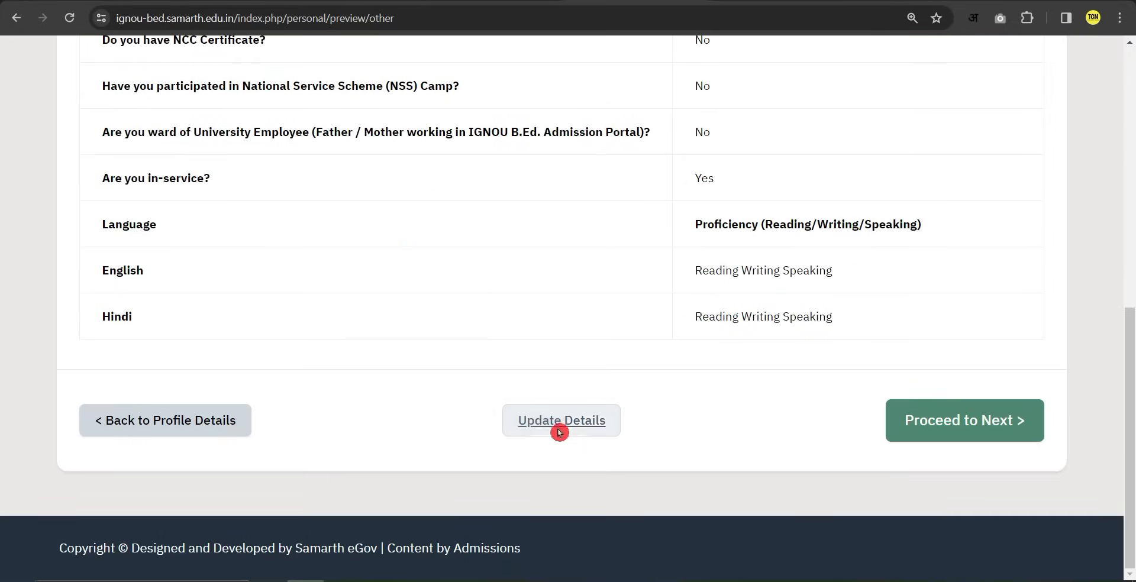
{"action": "left_click", "coordinate": [909, 420]}
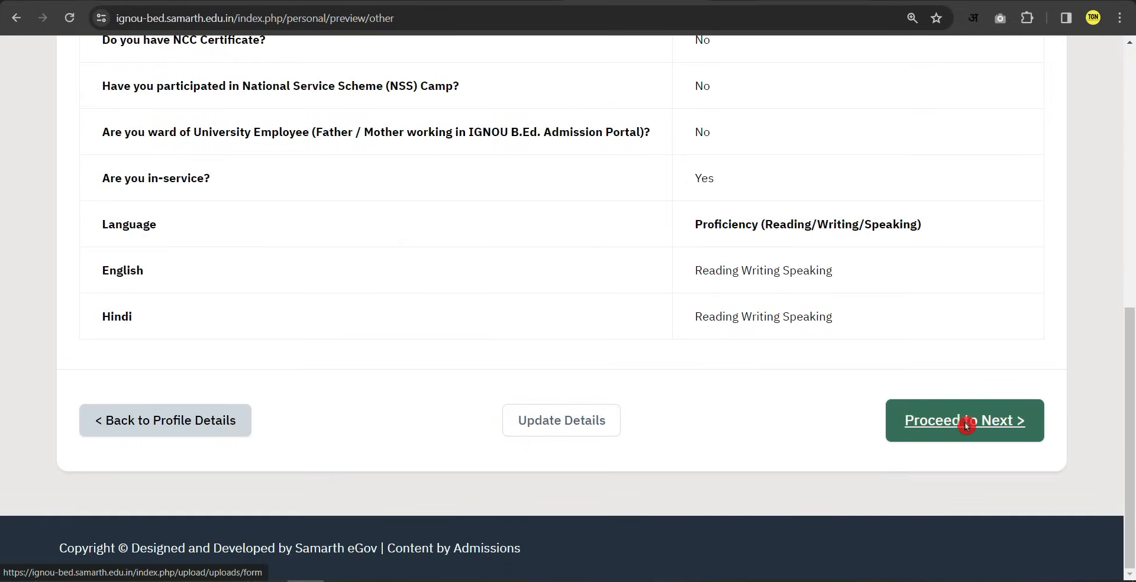
{"action": "scroll", "coordinate": [410, 355], "scroll_direction": "down", "scroll_amount": 2}
{"action": "scroll", "coordinate": [438, 378], "scroll_direction": "down", "scroll_amount": 2}
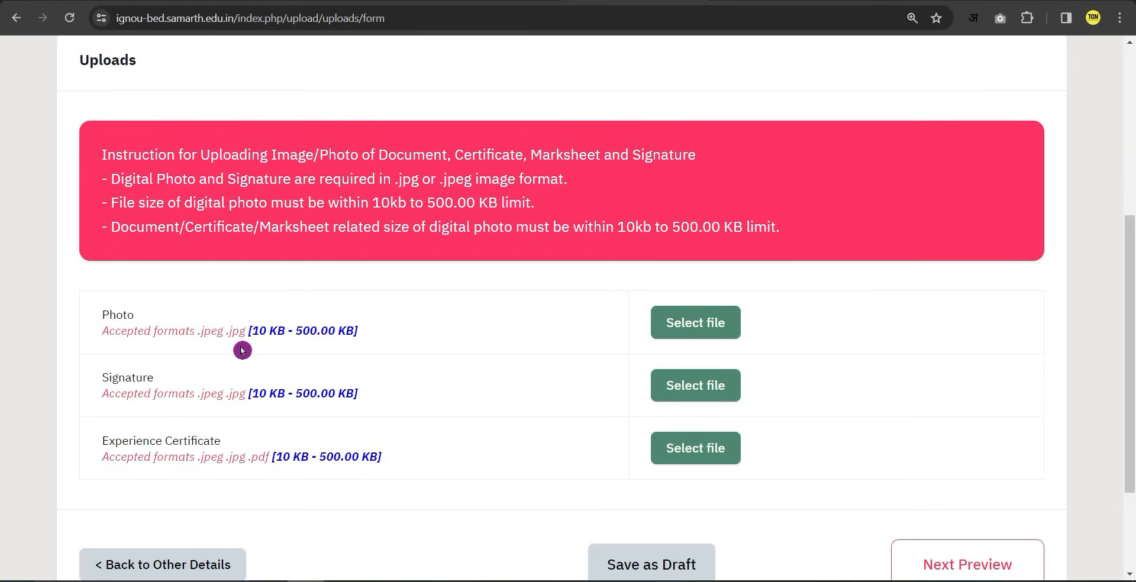
{"action": "left_click", "coordinate": [687, 336]}
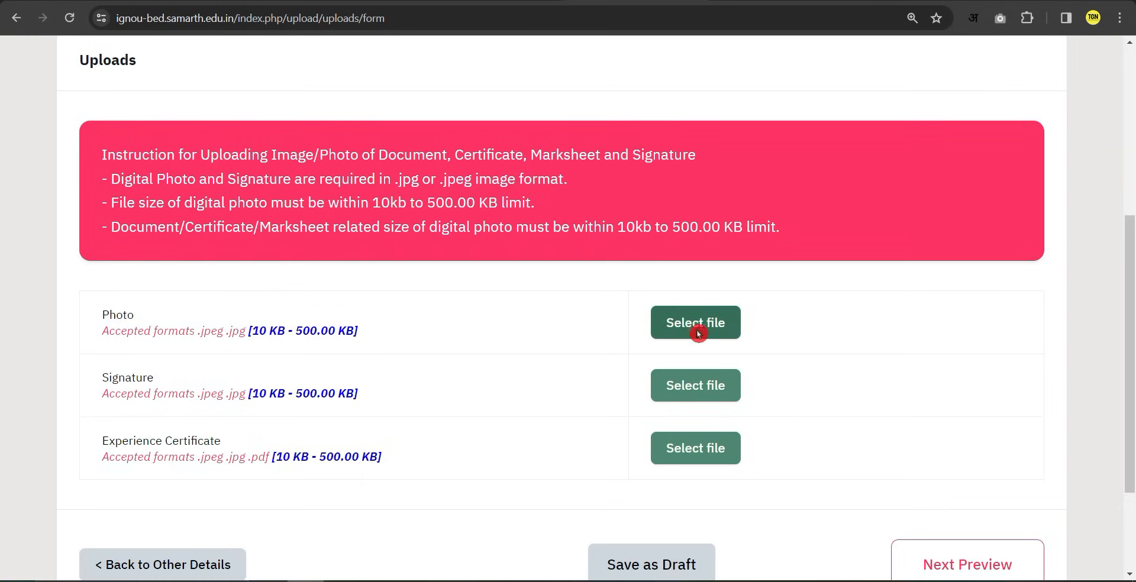
Upload the Photo image from the Music folder.
{"action": "left_click", "coordinate": [699, 329]}
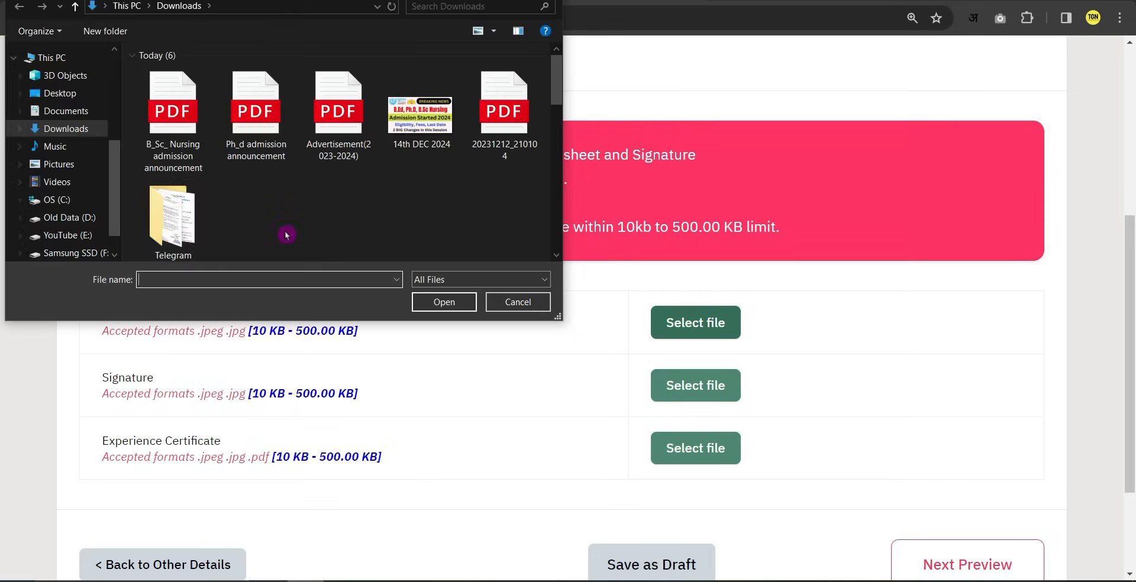
{"action": "left_click", "coordinate": [56, 146]}
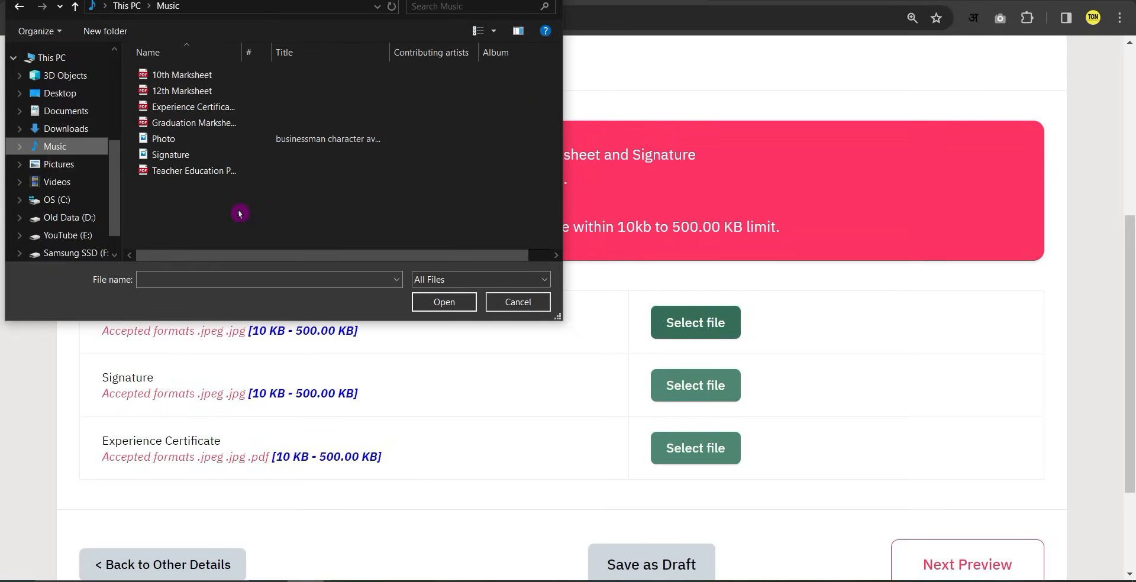
{"action": "double_click", "coordinate": [159, 143]}
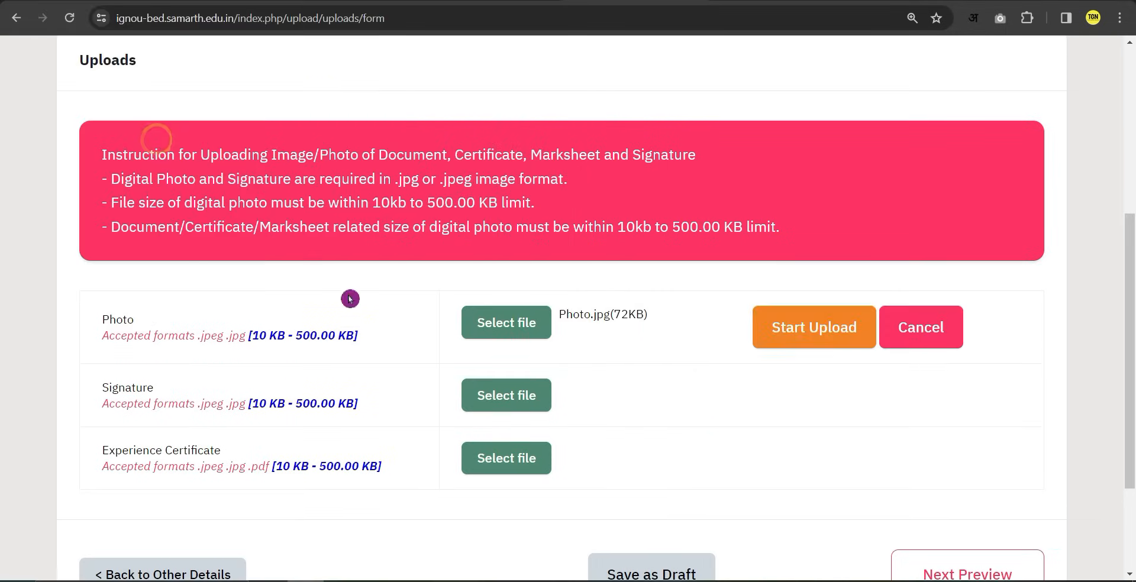
{"action": "left_click", "coordinate": [818, 335]}
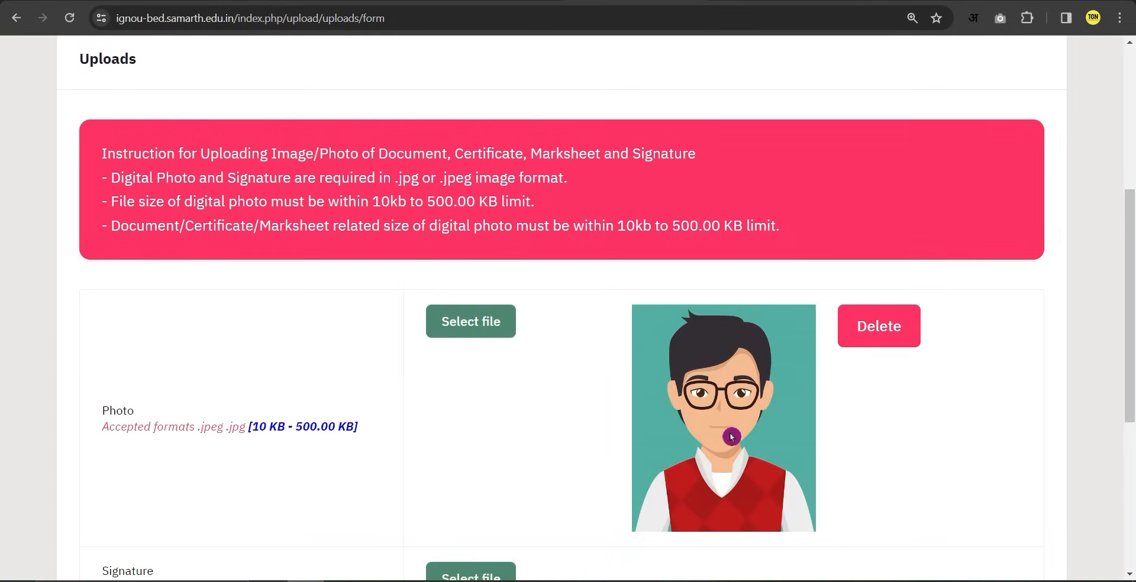
Upload the Signature image.
{"action": "scroll", "coordinate": [731, 437], "scroll_direction": "down", "scroll_amount": 4}
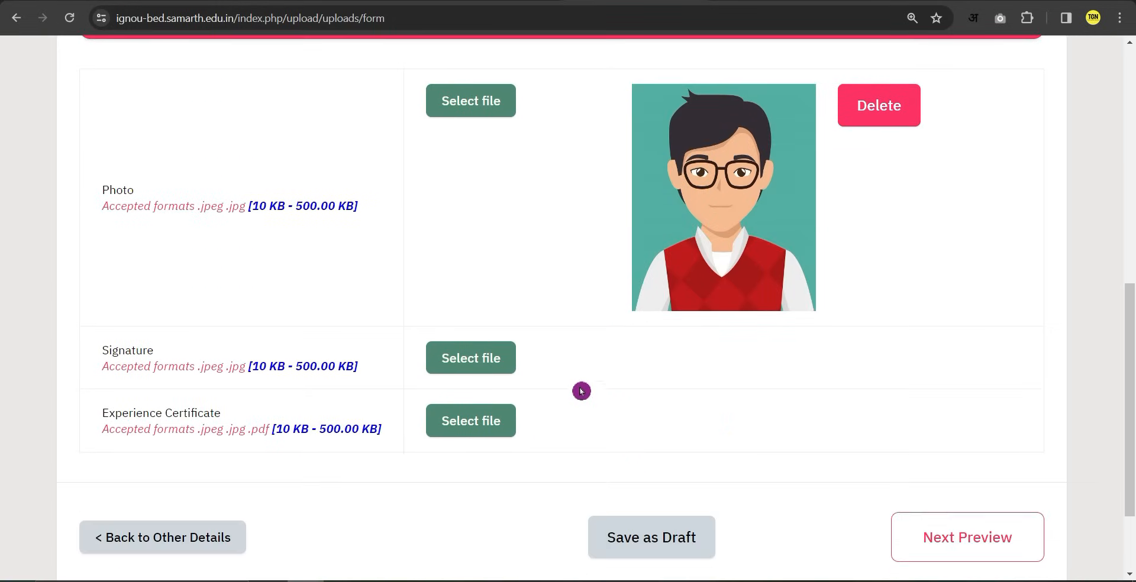
{"action": "left_click", "coordinate": [464, 367]}
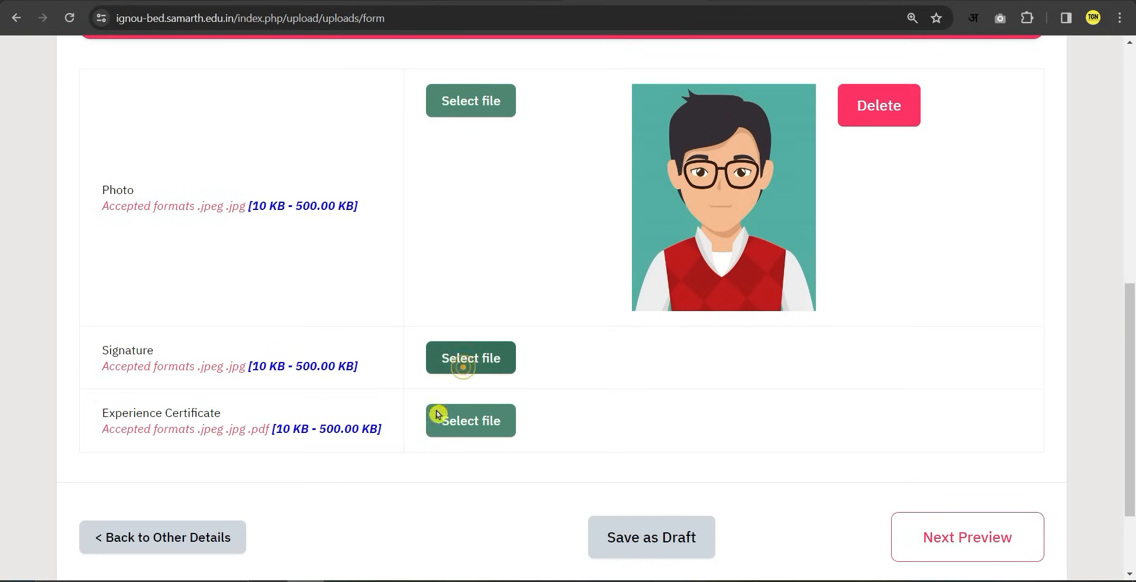
{"action": "double_click", "coordinate": [170, 155]}
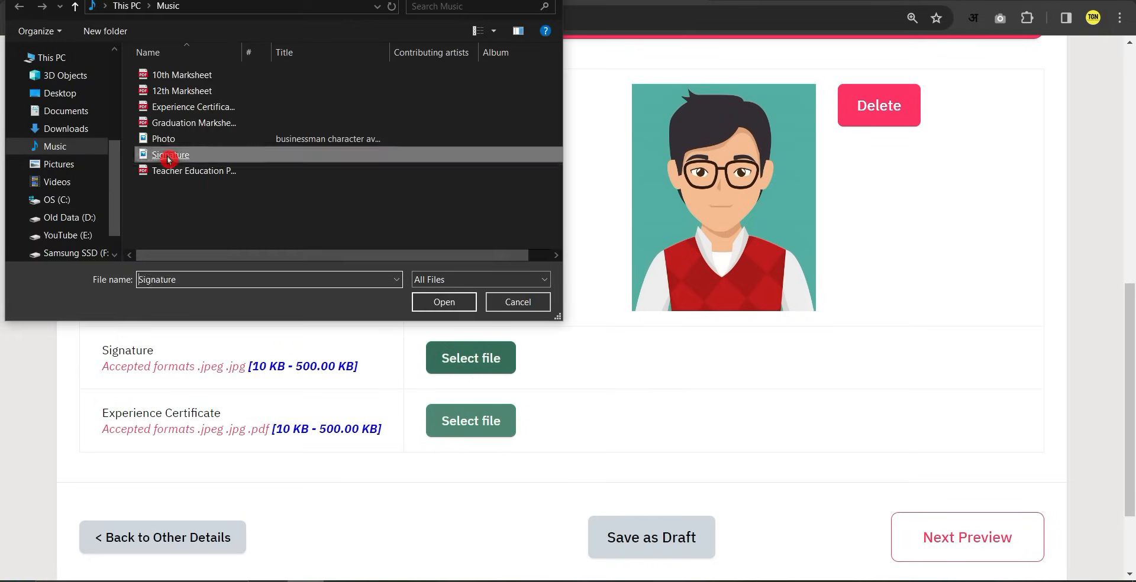
{"action": "left_click", "coordinate": [763, 373]}
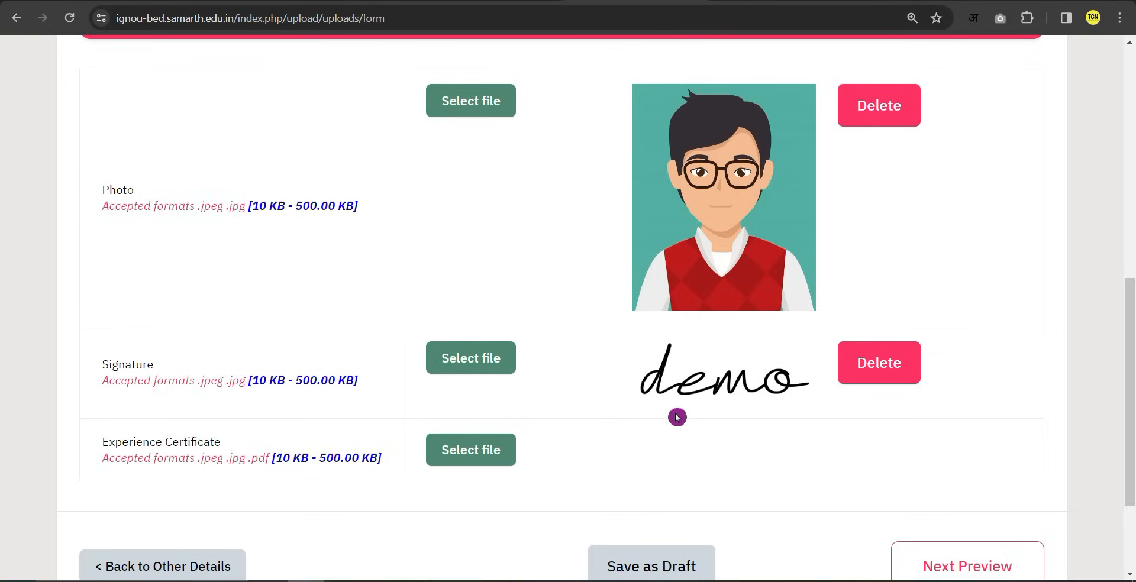
Upload the Experience Certificate PDF and check the uploaded file.
{"action": "scroll", "coordinate": [190, 423], "scroll_direction": "down", "scroll_amount": 3}
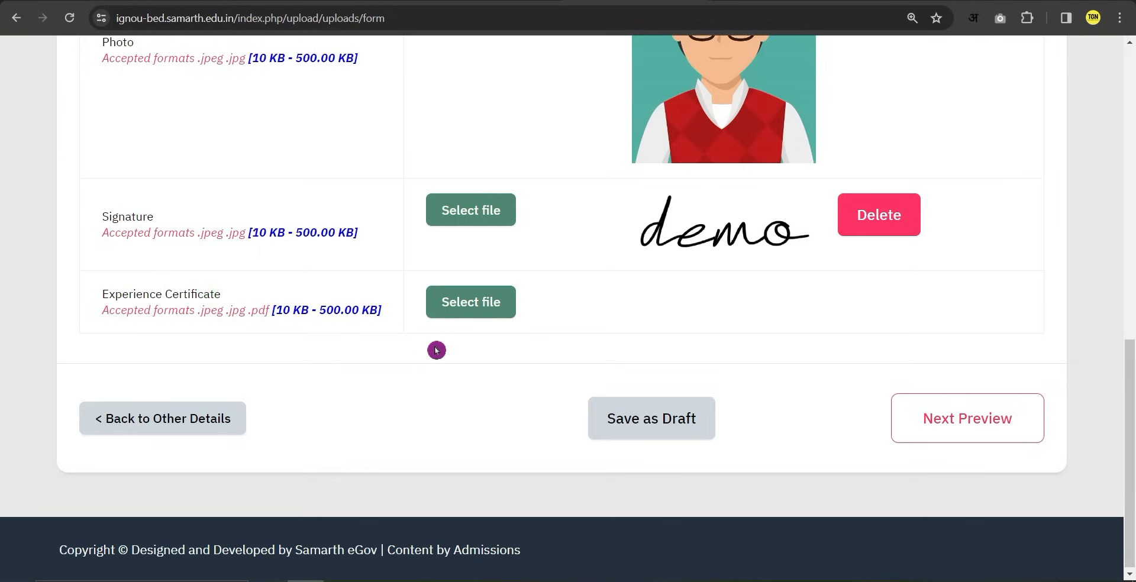
{"action": "left_click", "coordinate": [457, 314]}
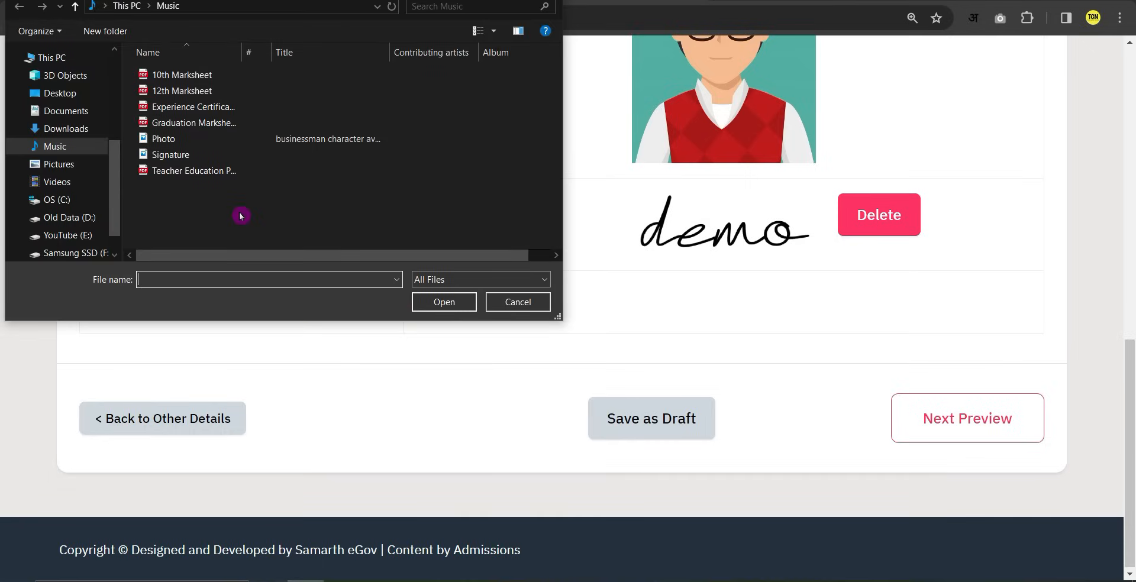
{"action": "left_click", "coordinate": [205, 112]}
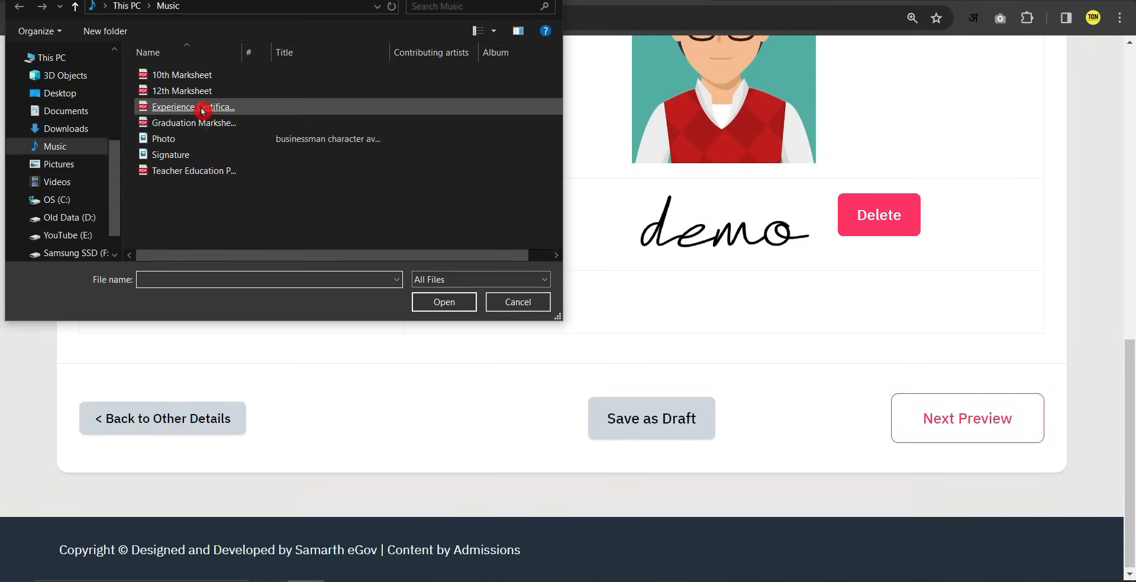
{"action": "double_click", "coordinate": [201, 111]}
{"action": "left_click", "coordinate": [801, 315]}
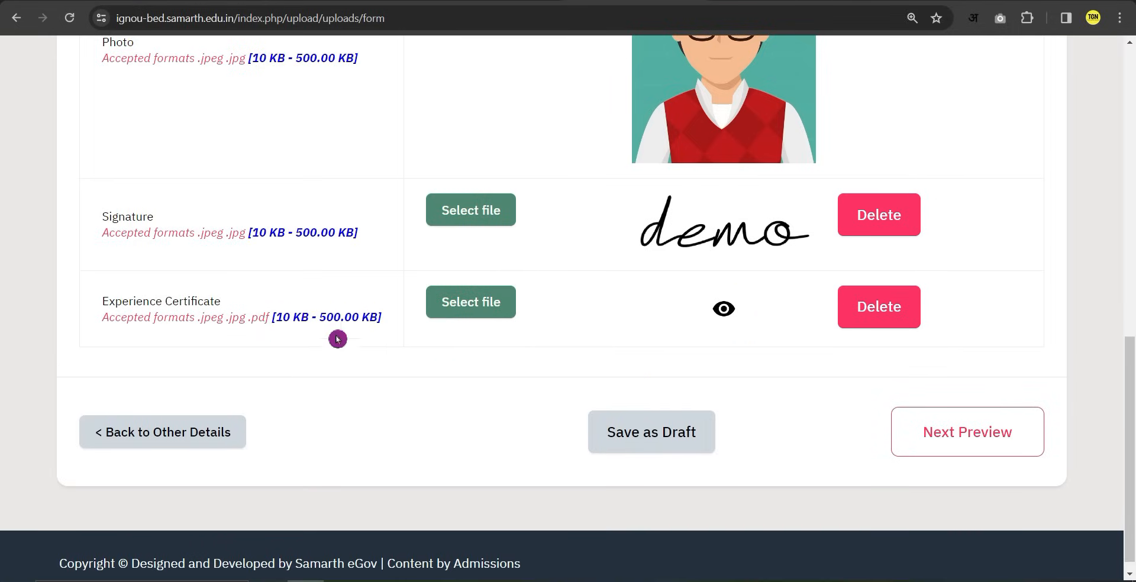
{"action": "left_click", "coordinate": [725, 309]}
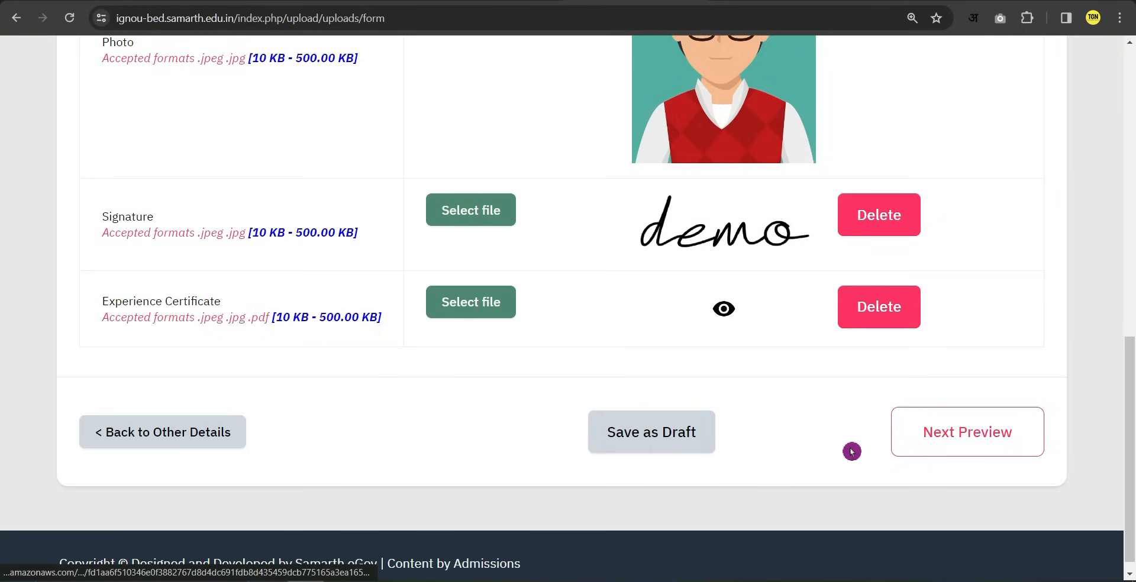
{"action": "left_click", "coordinate": [966, 438]}
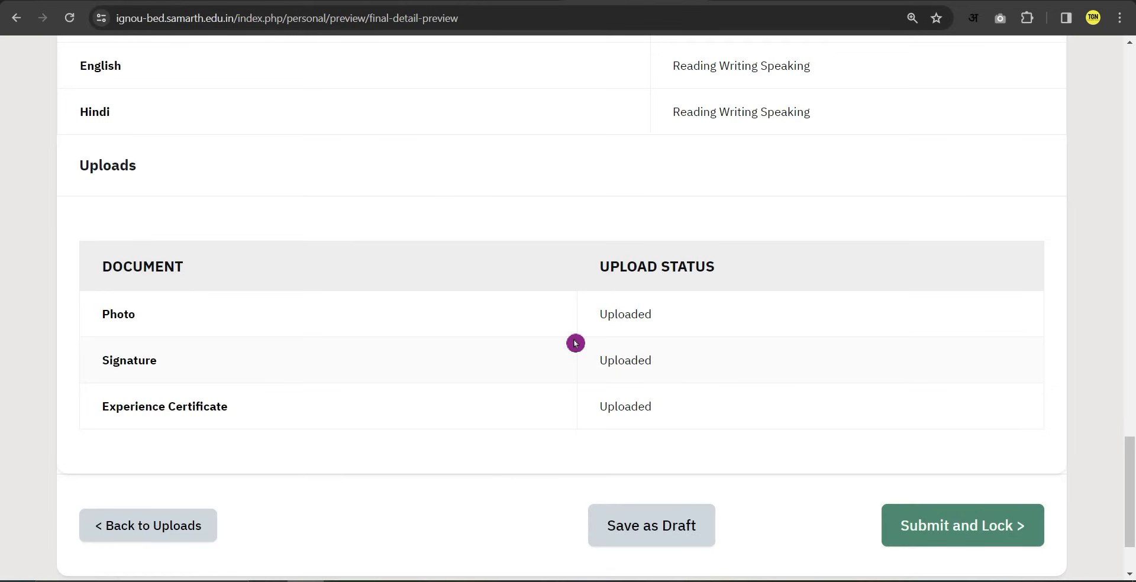
Preview the profile, accept the declaration, and confirm Submit and Lock.
{"action": "left_click", "coordinate": [952, 539]}
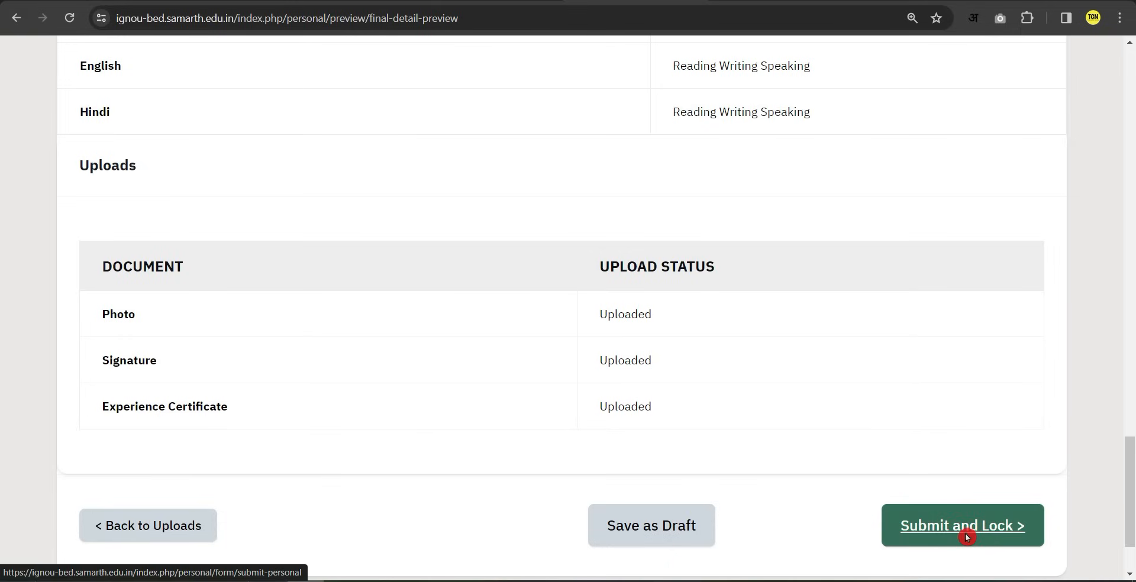
{"action": "left_click", "coordinate": [888, 538]}
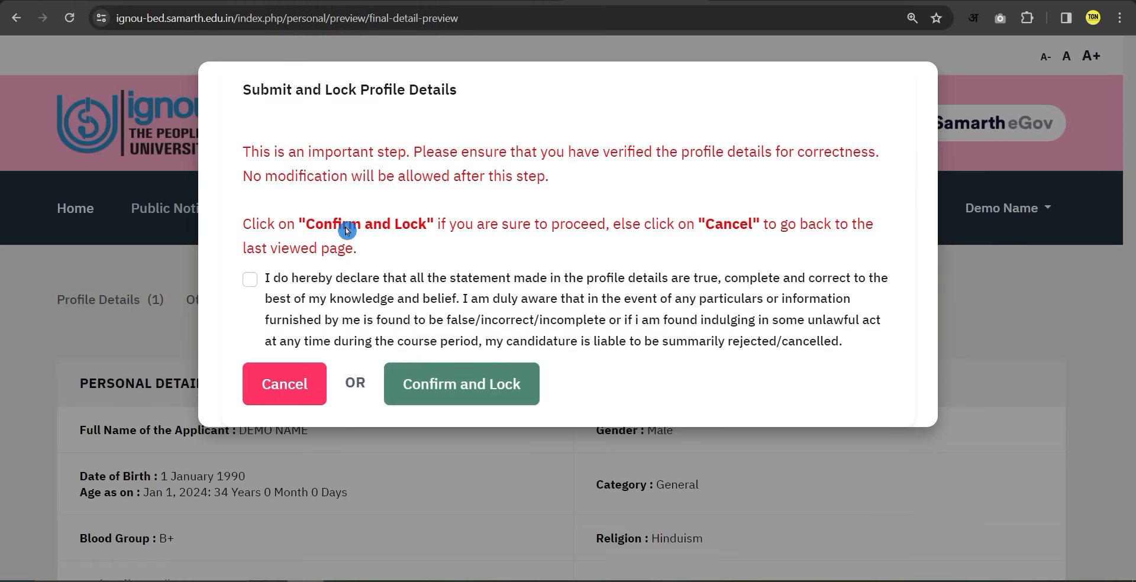
{"action": "left_click", "coordinate": [251, 280]}
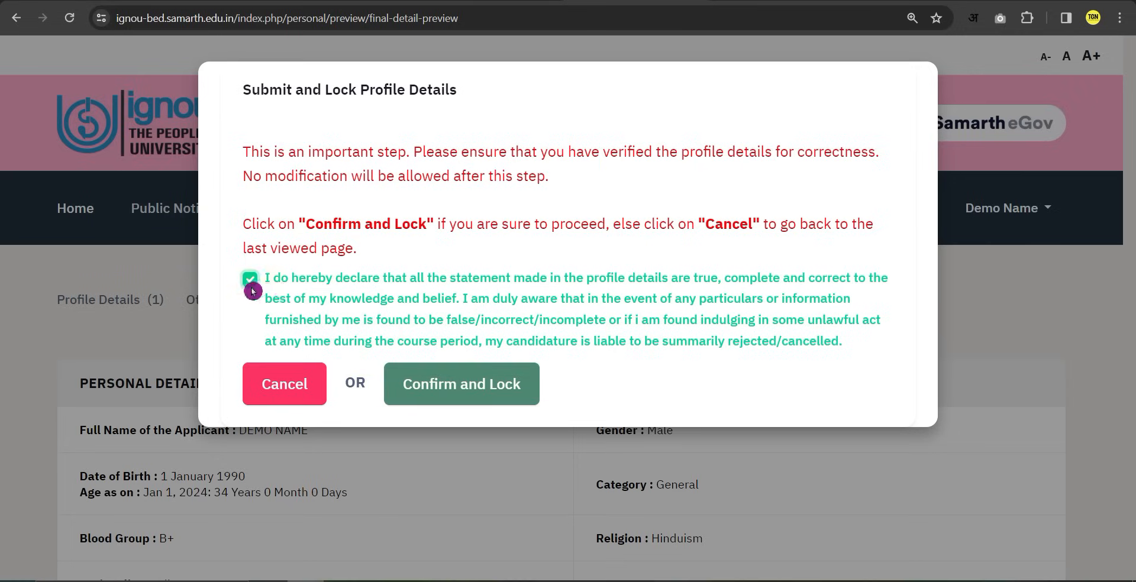
{"action": "left_click", "coordinate": [445, 391]}
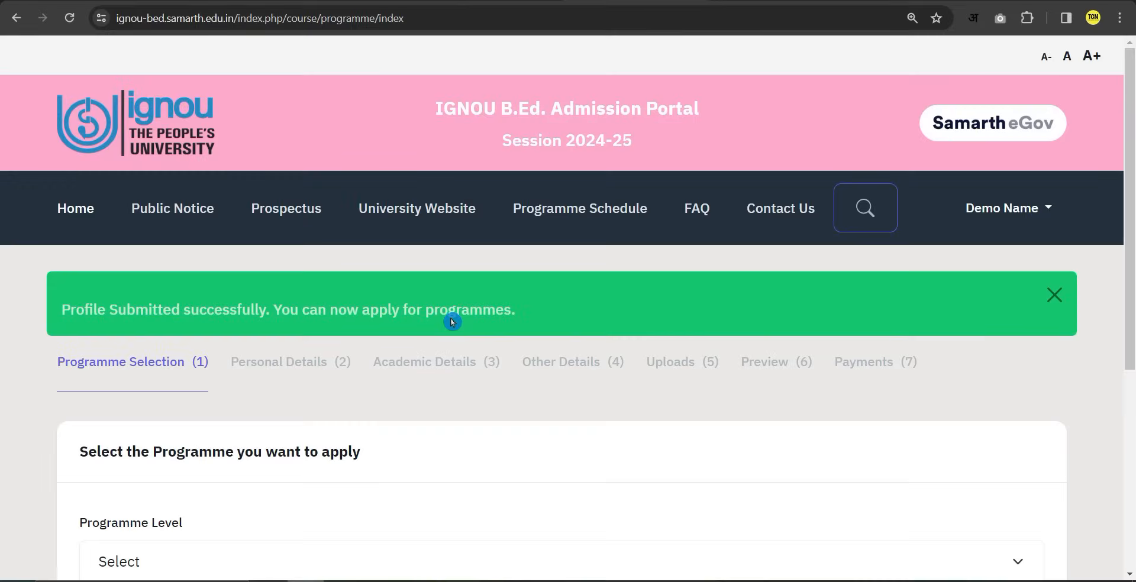
Choose the BACHELOR programme level and BACHELOR OF EDUCATION programme.
{"action": "scroll", "coordinate": [449, 319], "scroll_direction": "down", "scroll_amount": 3}
{"action": "left_click", "coordinate": [167, 340]}
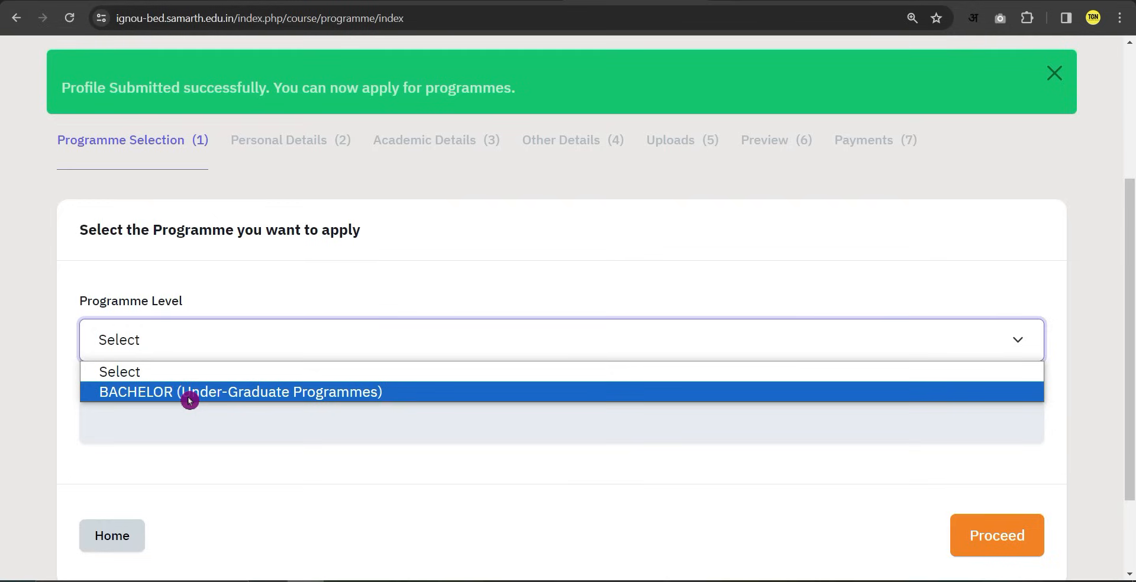
{"action": "left_click", "coordinate": [331, 395]}
{"action": "left_click", "coordinate": [242, 422]}
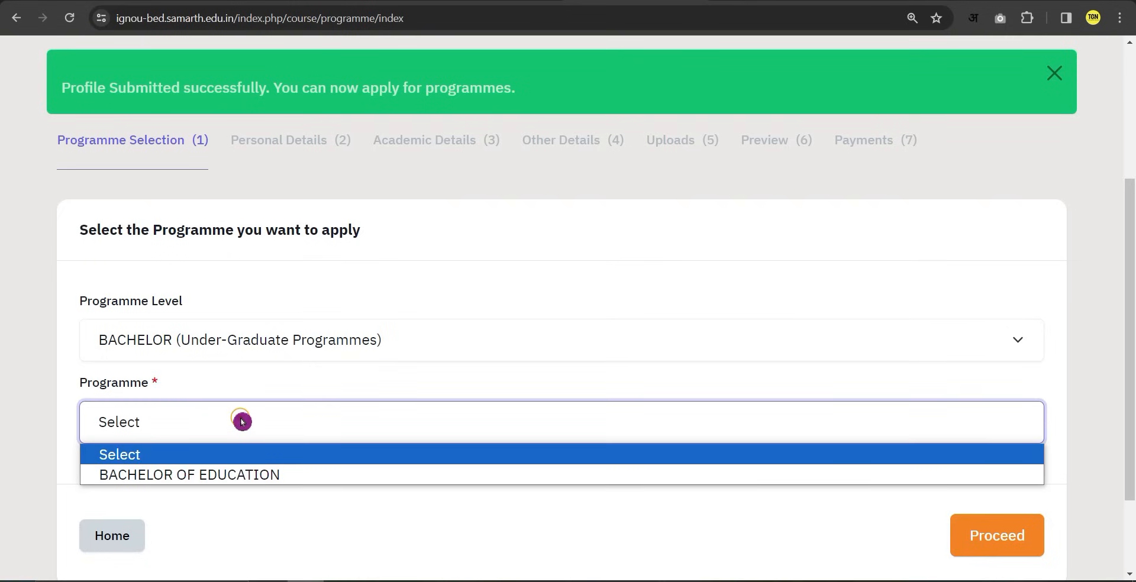
{"action": "left_click", "coordinate": [258, 476]}
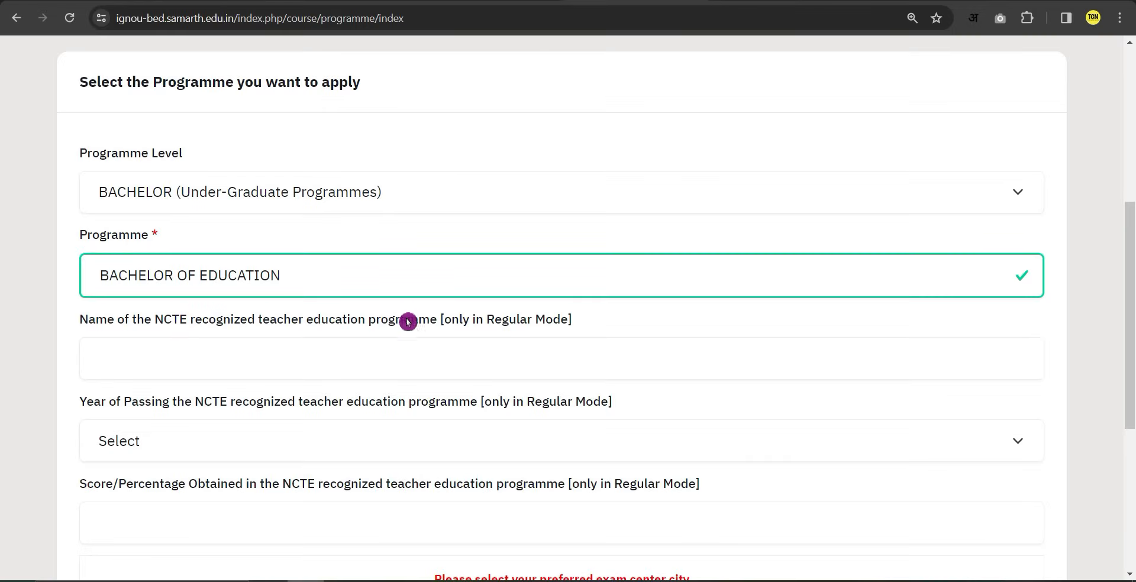
Fill in the NCTE programme name, 2020 passing year and score percentage.
{"action": "left_click", "coordinate": [289, 360]}
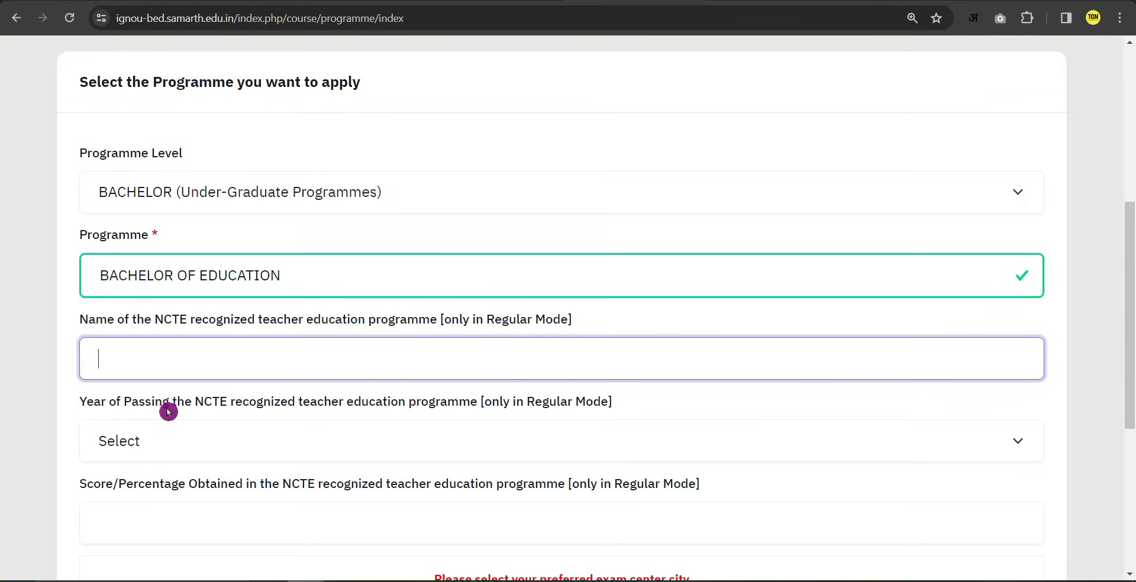
{"action": "left_click", "coordinate": [181, 443]}
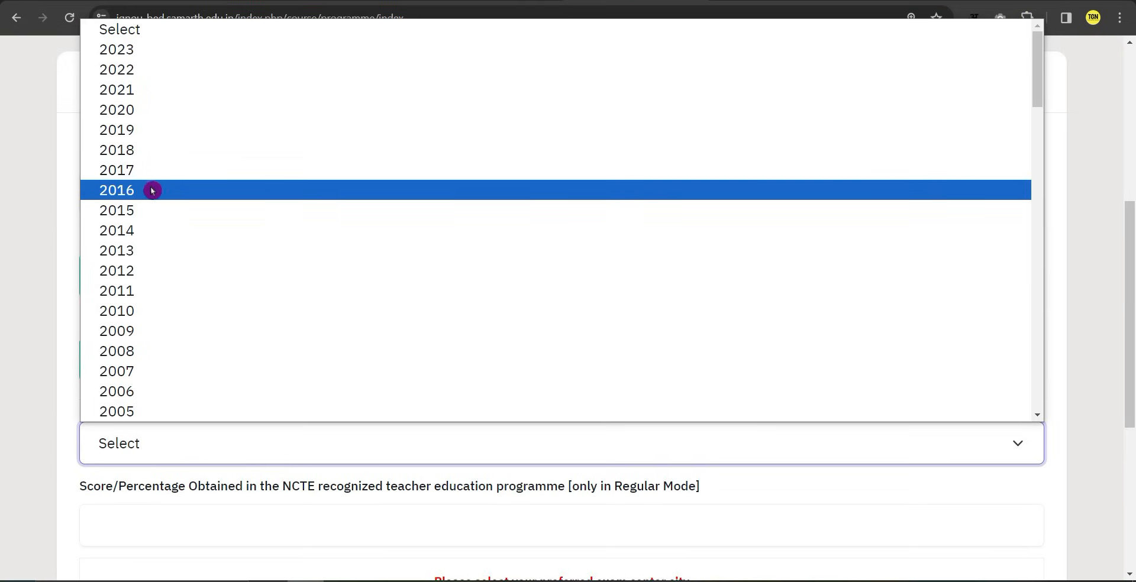
{"action": "left_click", "coordinate": [122, 110]}
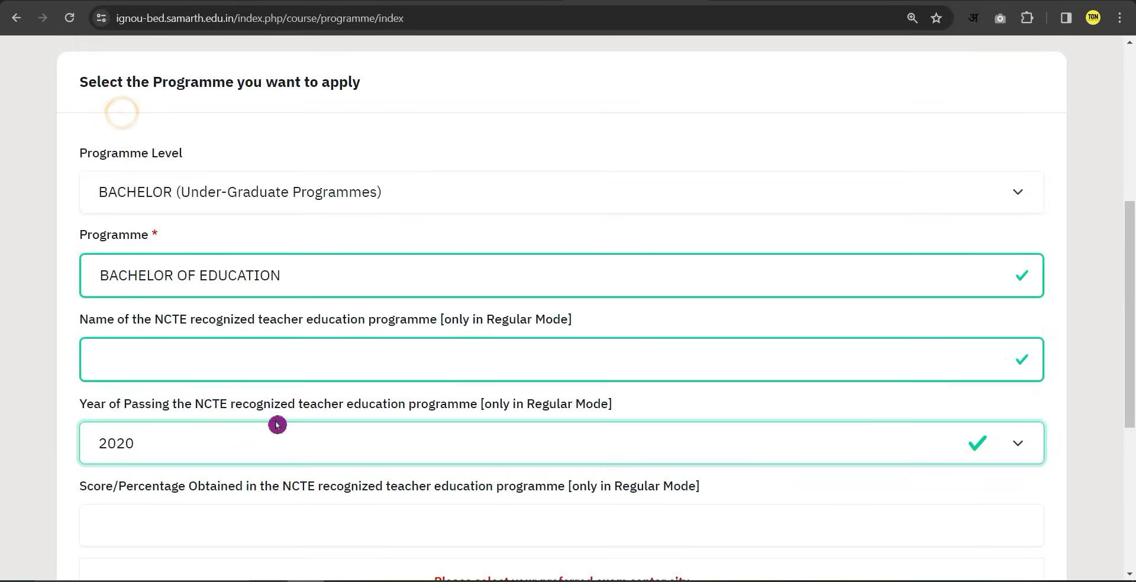
{"action": "scroll", "coordinate": [281, 425], "scroll_direction": "down", "scroll_amount": 1}
{"action": "left_click", "coordinate": [254, 450]}
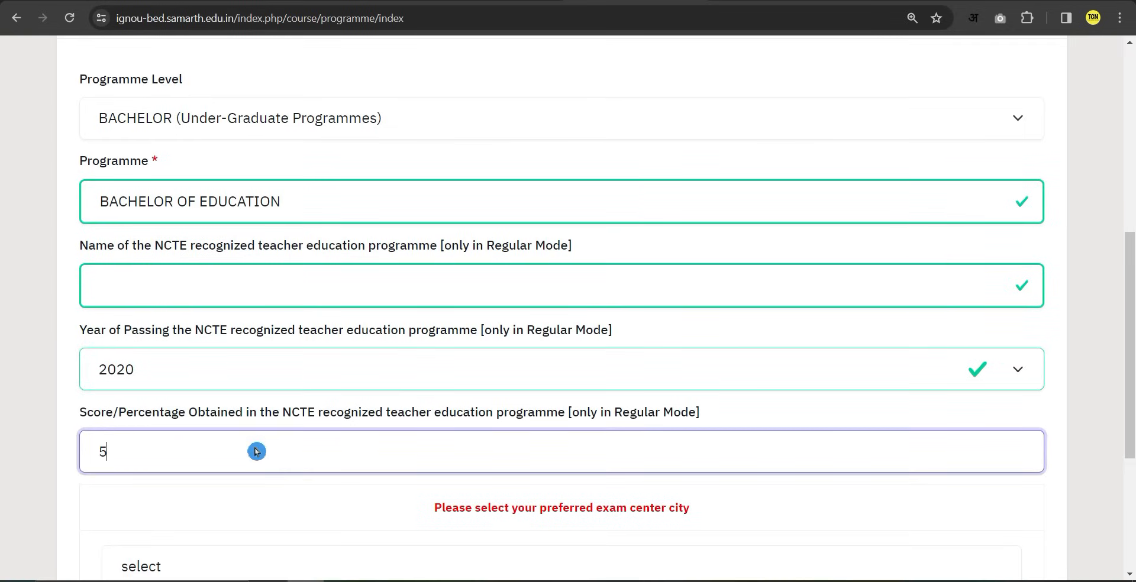
{"action": "left_click", "coordinate": [376, 417]}
{"action": "scroll", "coordinate": [375, 418], "scroll_direction": "up", "scroll_amount": 1}
{"action": "scroll", "coordinate": [348, 326], "scroll_direction": "down", "scroll_amount": 3}
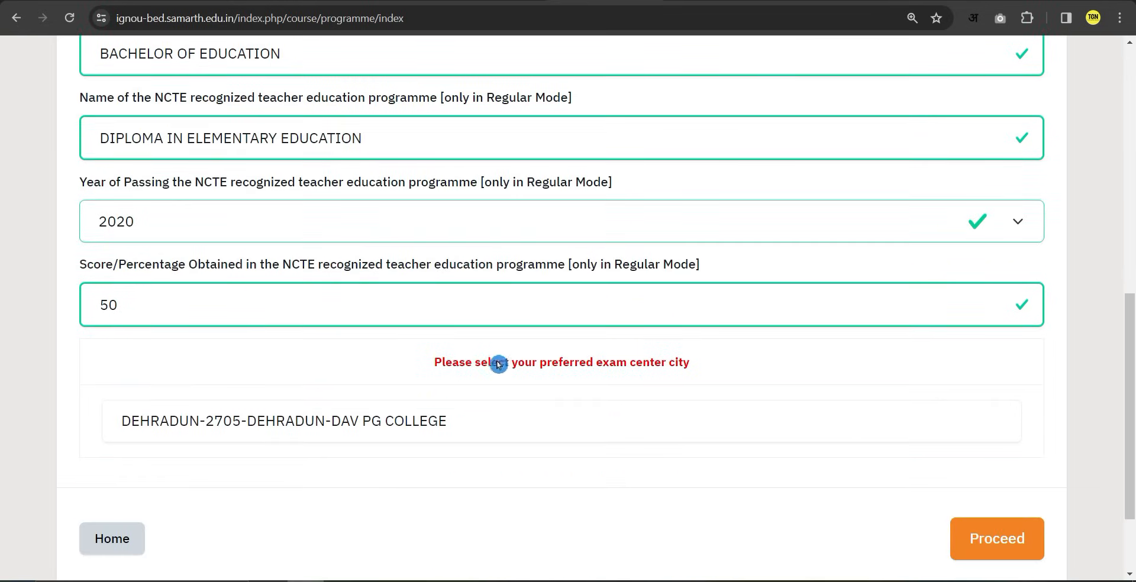
{"action": "scroll", "coordinate": [499, 369], "scroll_direction": "down", "scroll_amount": 1}
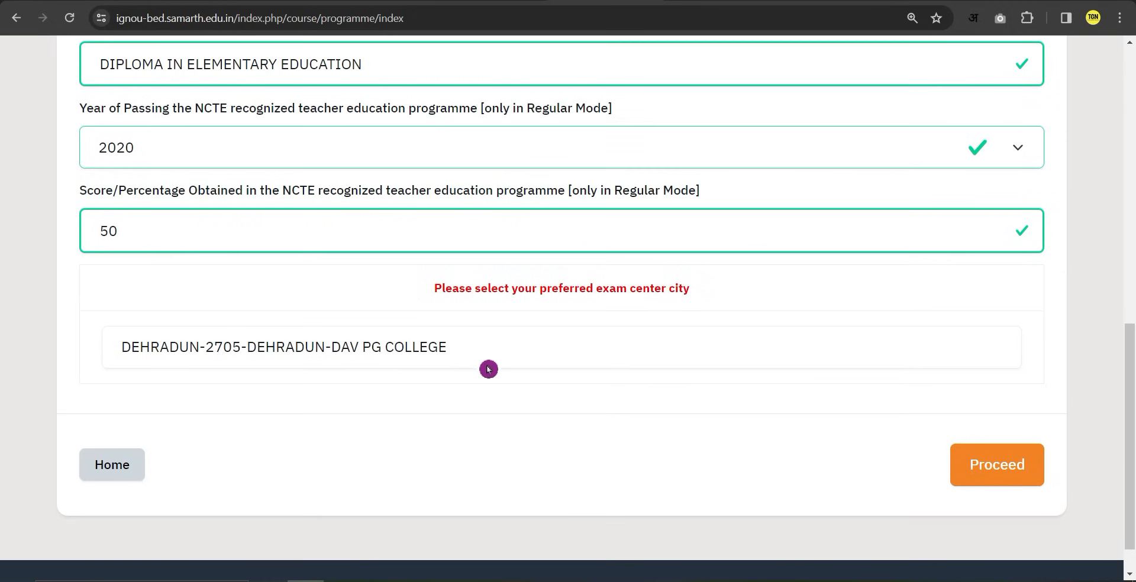
Pick GHAZIABAD-2718-GHAZIABAD-IGNOU SC-2718 as the preferred exam centre and proceed.
{"action": "left_click", "coordinate": [398, 349]}
{"action": "scroll", "coordinate": [376, 263], "scroll_direction": "up", "scroll_amount": 10}
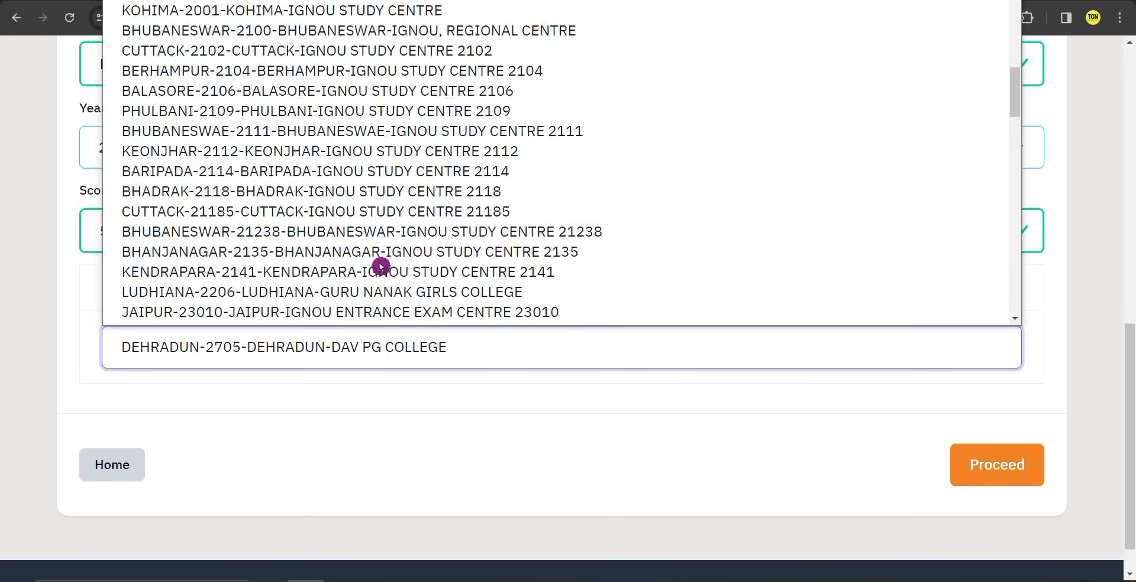
{"action": "scroll", "coordinate": [134, 304], "scroll_direction": "up", "scroll_amount": 2}
{"action": "scroll", "coordinate": [279, 345], "scroll_direction": "down", "scroll_amount": 2}
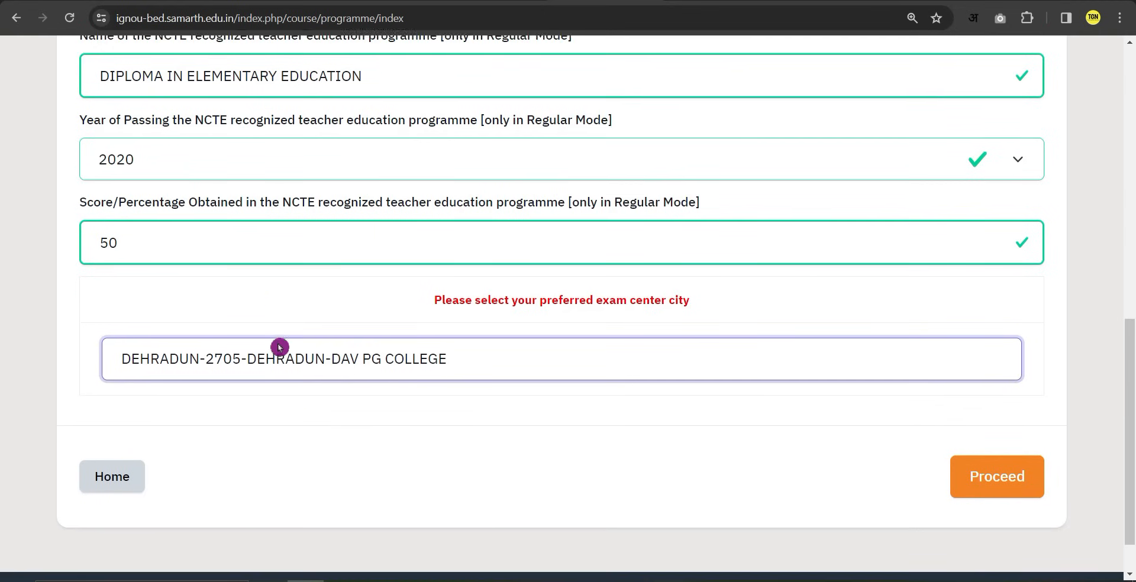
{"action": "left_click", "coordinate": [313, 348]}
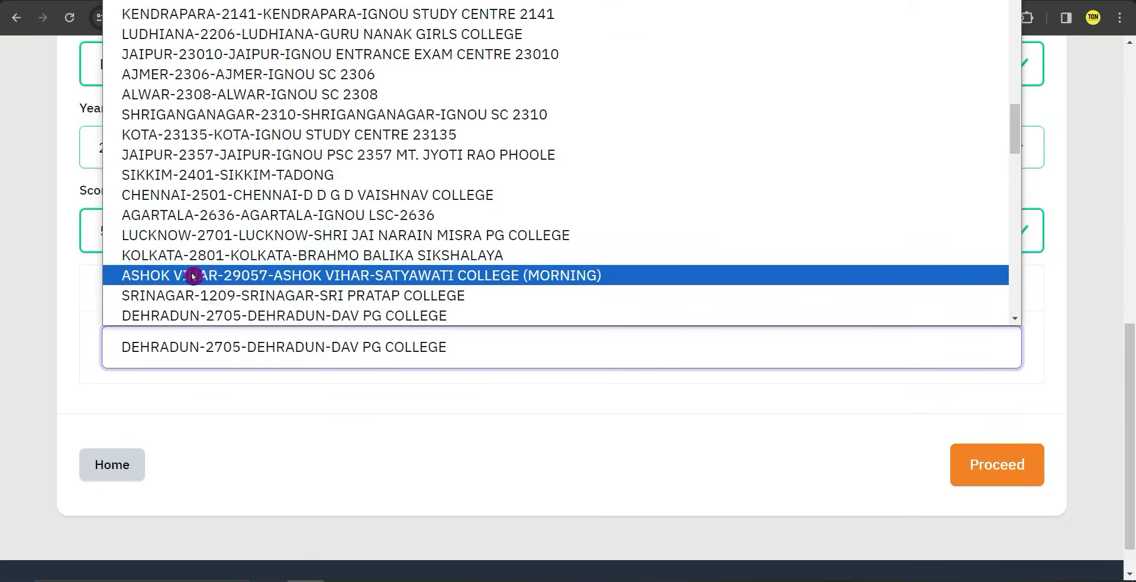
{"action": "scroll", "coordinate": [409, 422], "scroll_direction": "up", "scroll_amount": 3}
{"action": "scroll", "coordinate": [255, 287], "scroll_direction": "up", "scroll_amount": 15}
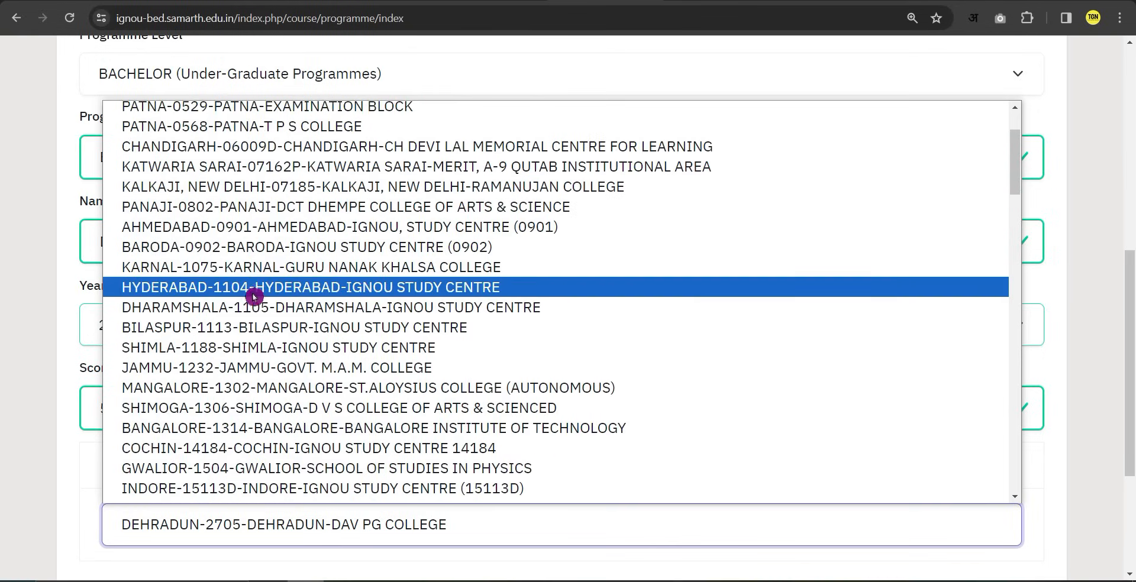
{"action": "scroll", "coordinate": [421, 373], "scroll_direction": "down", "scroll_amount": 15}
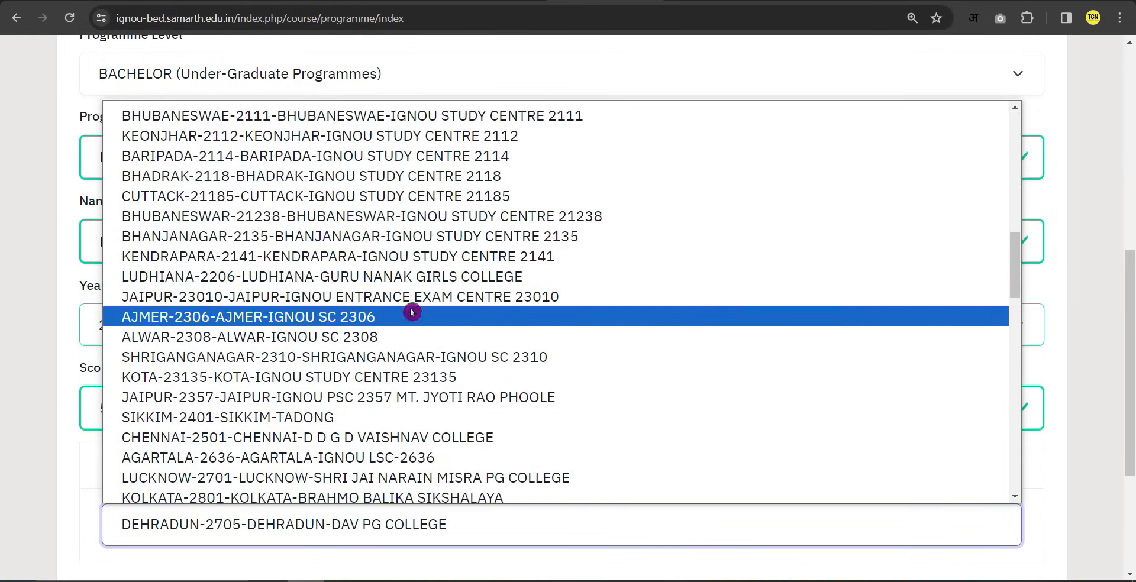
{"action": "scroll", "coordinate": [299, 370], "scroll_direction": "down", "scroll_amount": 10}
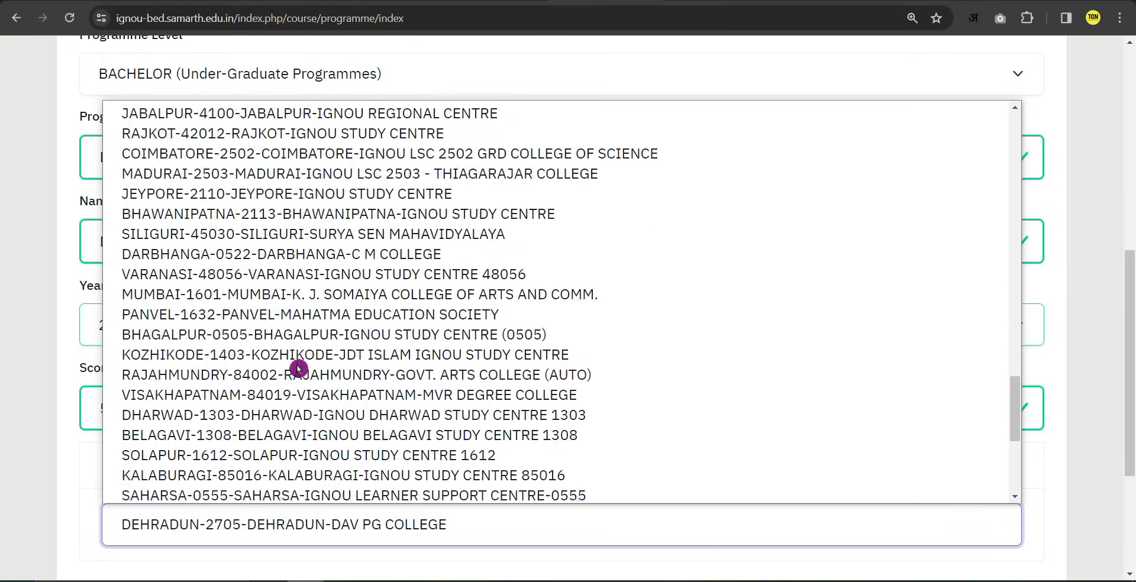
{"action": "scroll", "coordinate": [339, 438], "scroll_direction": "down", "scroll_amount": 4}
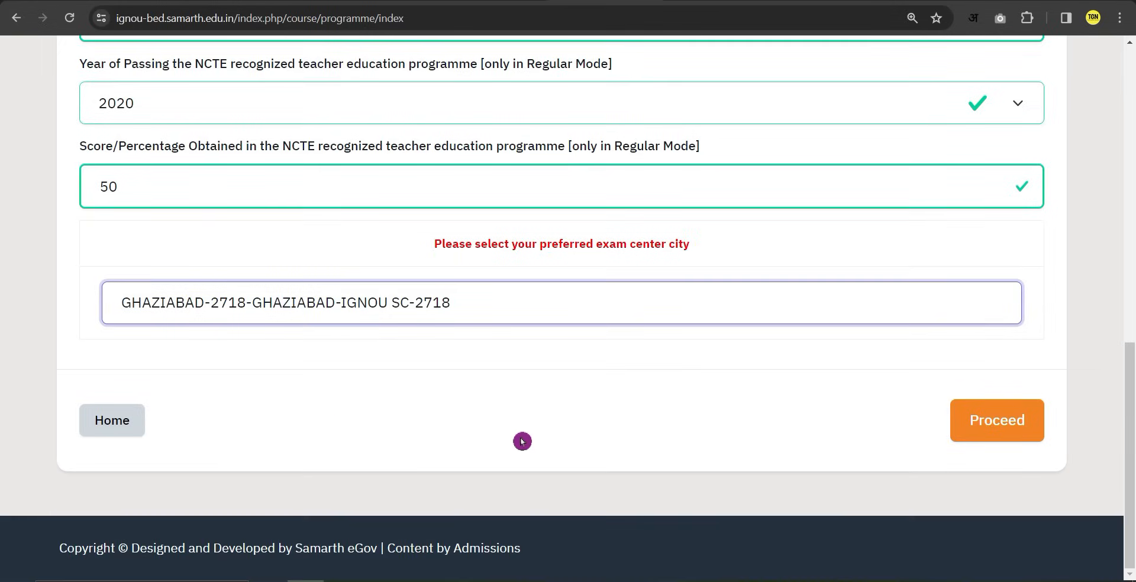
{"action": "left_click", "coordinate": [1005, 434]}
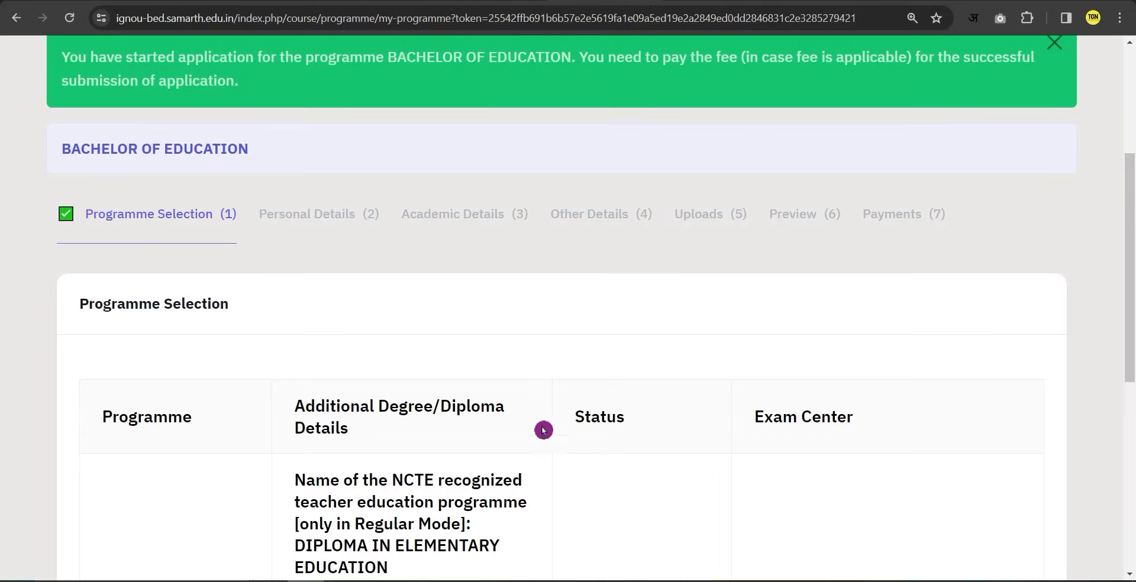
Review the Bachelor of Education summary (GHAZIABAD-2718, Not Paid / Not Submitted) and continue.
{"action": "scroll", "coordinate": [481, 450], "scroll_direction": "down", "scroll_amount": 6}
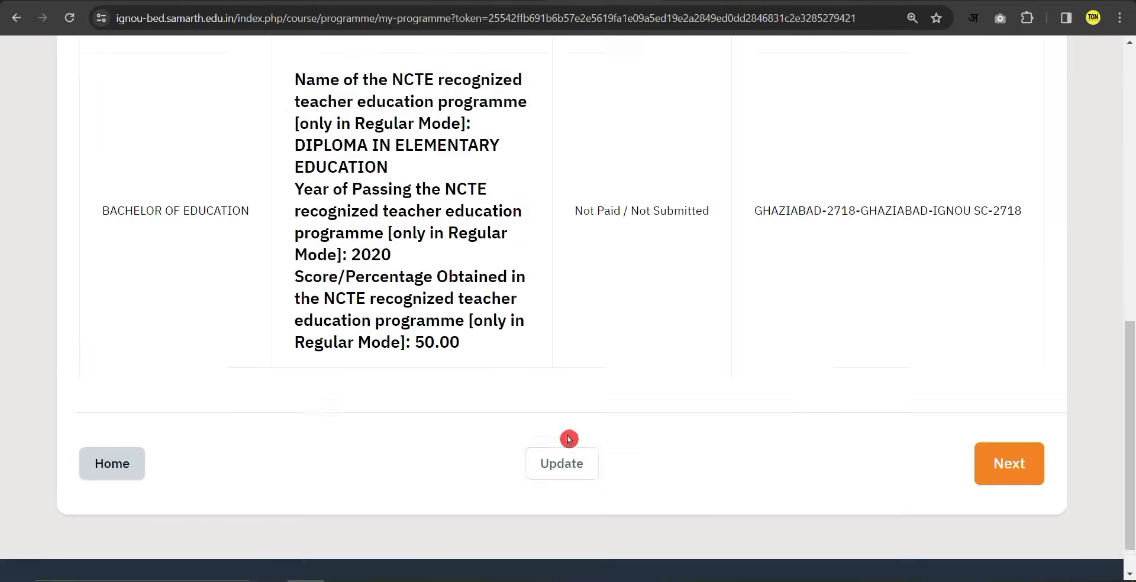
{"action": "left_click", "coordinate": [1015, 436]}
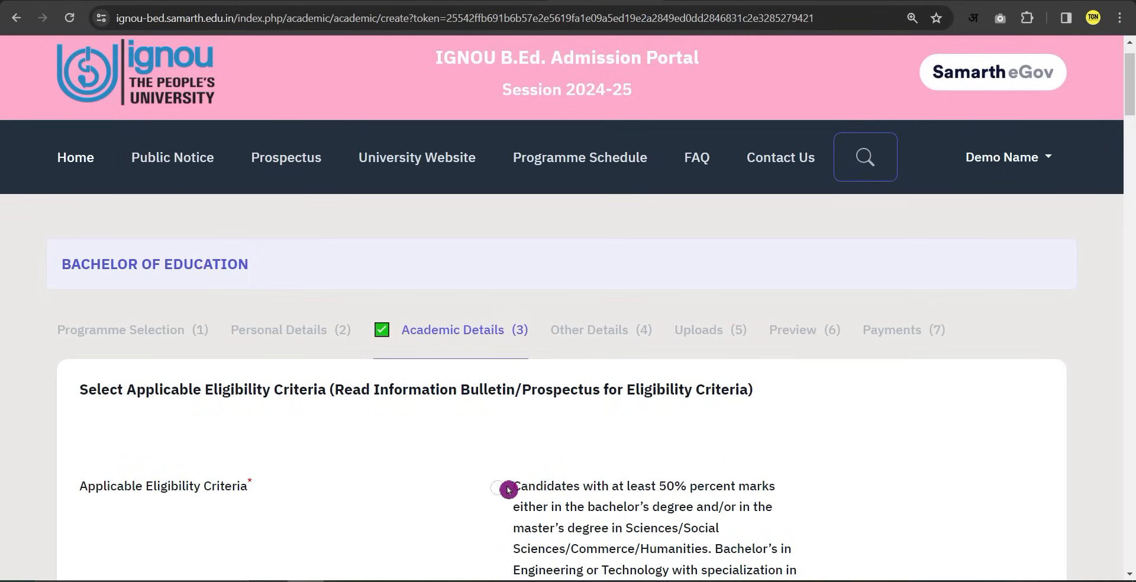
{"action": "scroll", "coordinate": [507, 487], "scroll_direction": "down", "scroll_amount": 3}
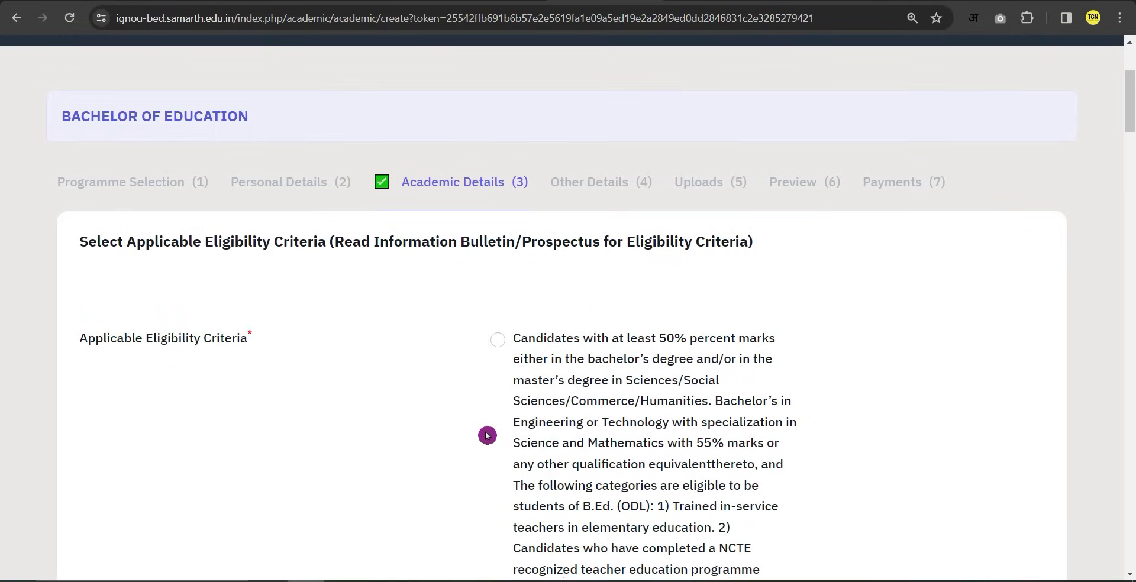
Select the 50%-marks bachelor's/master's eligibility criterion and scroll to Class X details.
{"action": "left_click", "coordinate": [502, 345]}
{"action": "scroll", "coordinate": [482, 436], "scroll_direction": "down", "scroll_amount": 2}
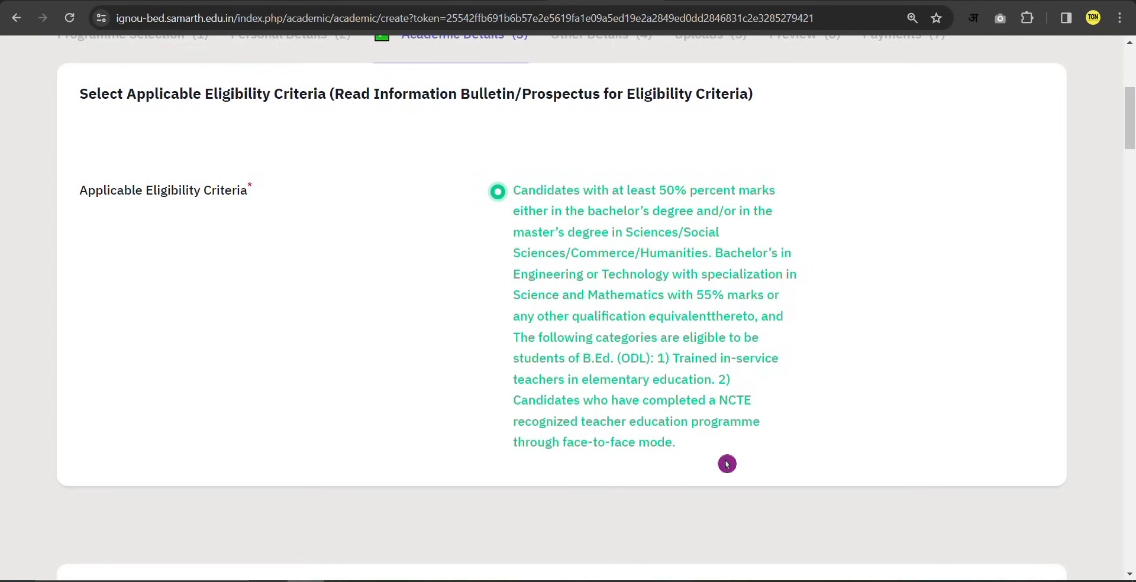
{"action": "scroll", "coordinate": [454, 331], "scroll_direction": "down", "scroll_amount": 8}
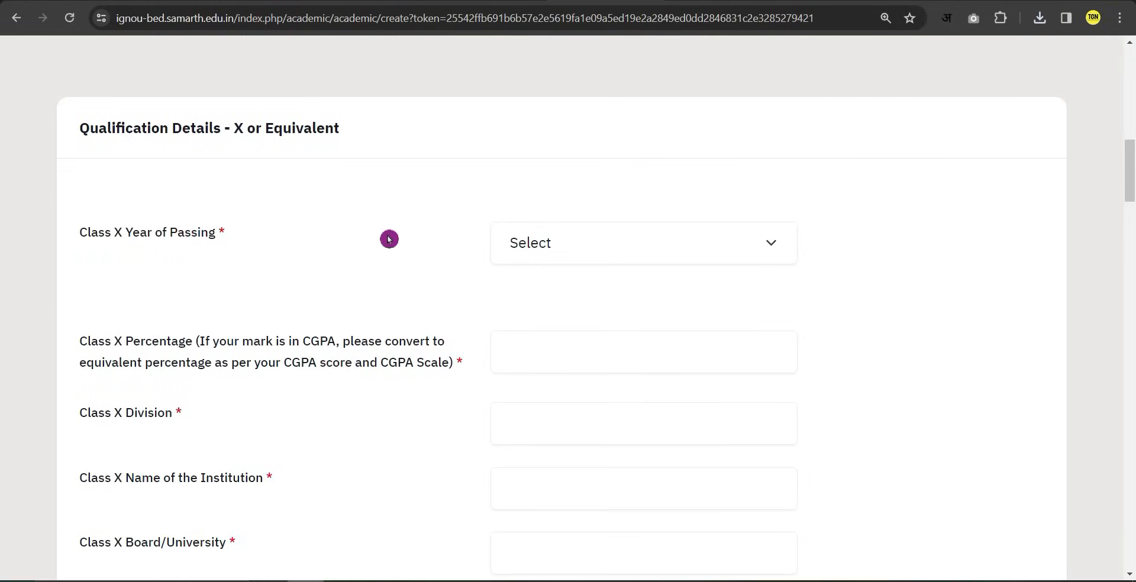
Enter Class X passing year 2015, 75 percent and division 1.
{"action": "left_click", "coordinate": [554, 249]}
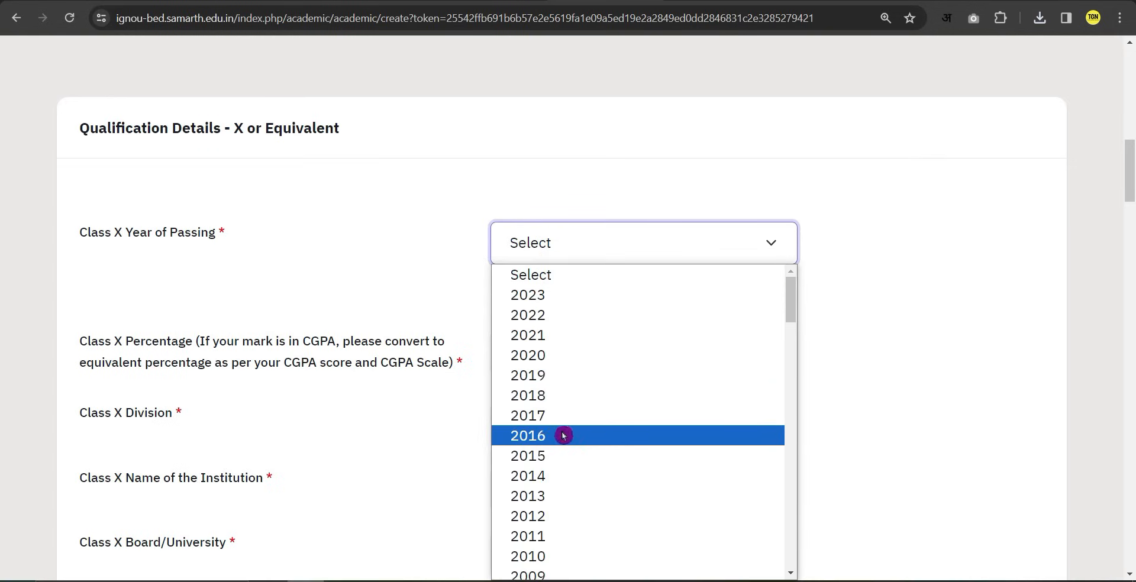
{"action": "left_click", "coordinate": [536, 457]}
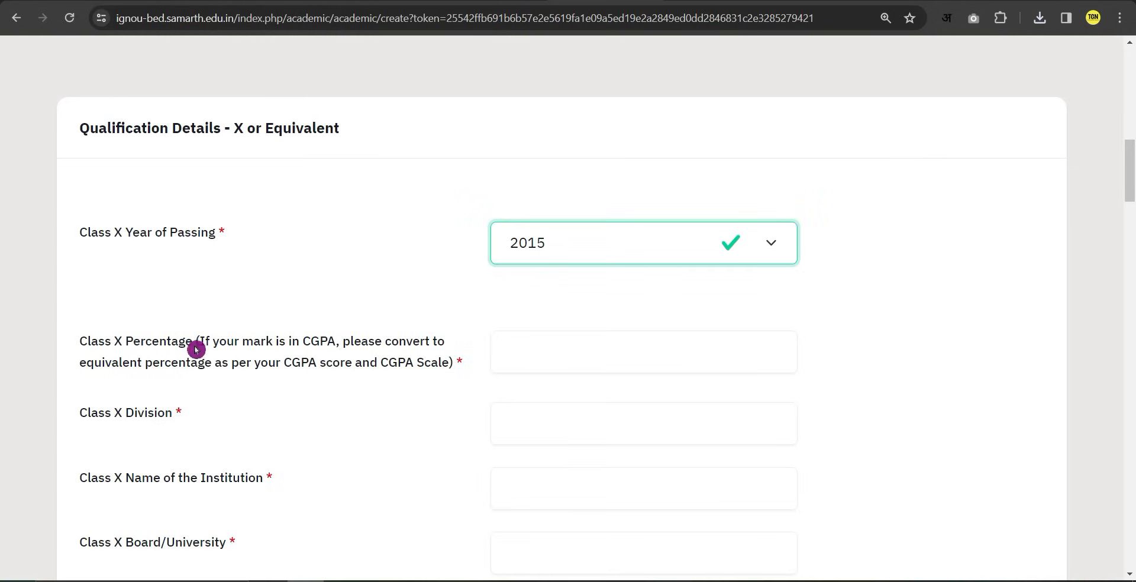
{"action": "left_click", "coordinate": [561, 350]}
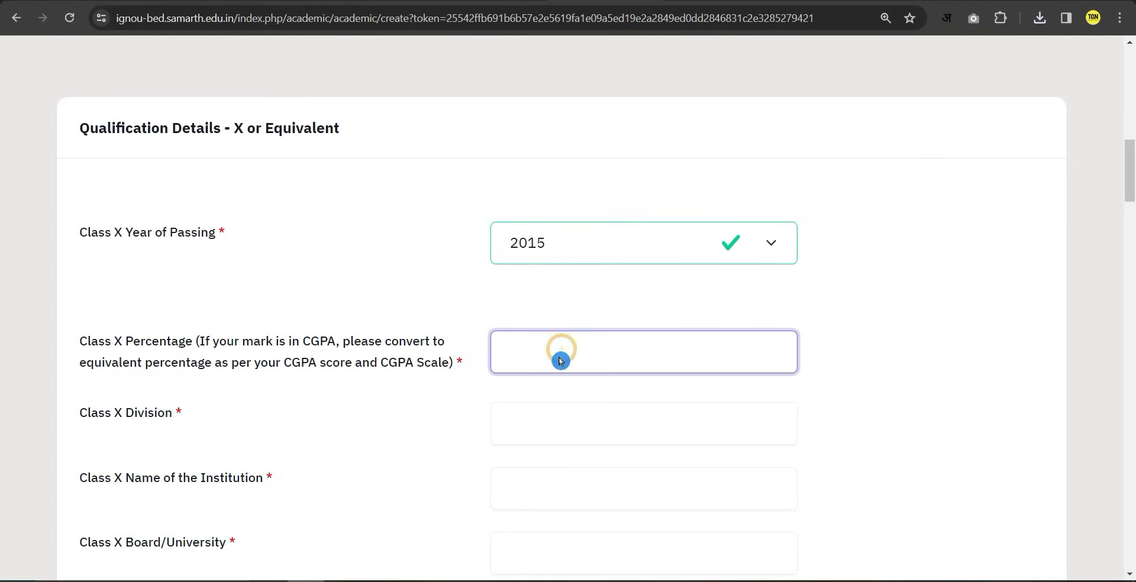
{"action": "type", "text": "75"}
{"action": "scroll", "coordinate": [393, 405], "scroll_direction": "down", "scroll_amount": 1}
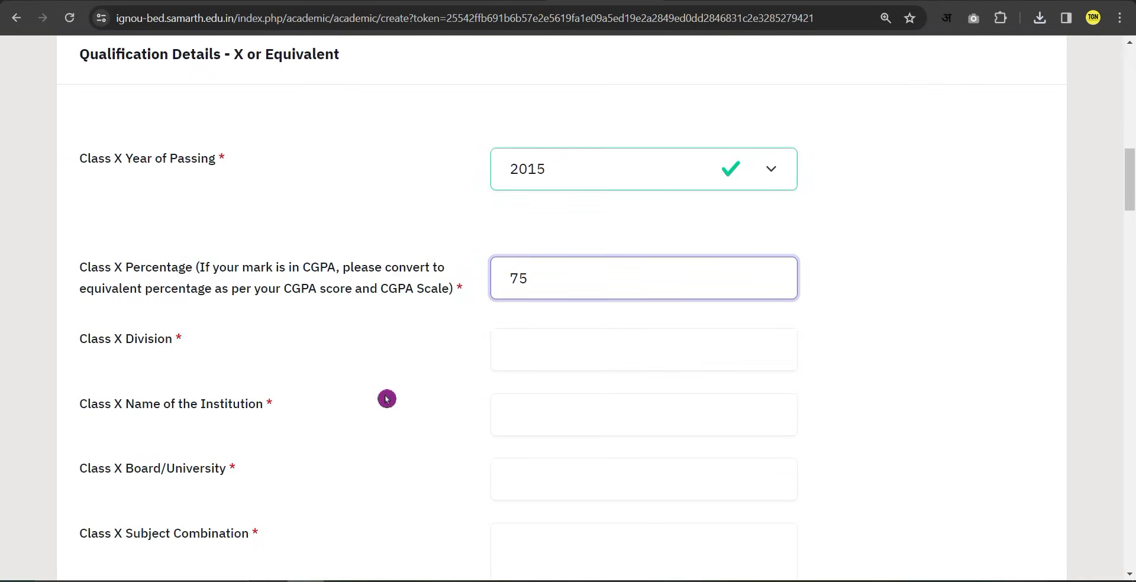
{"action": "left_click", "coordinate": [547, 350]}
{"action": "type", "text": "1"}
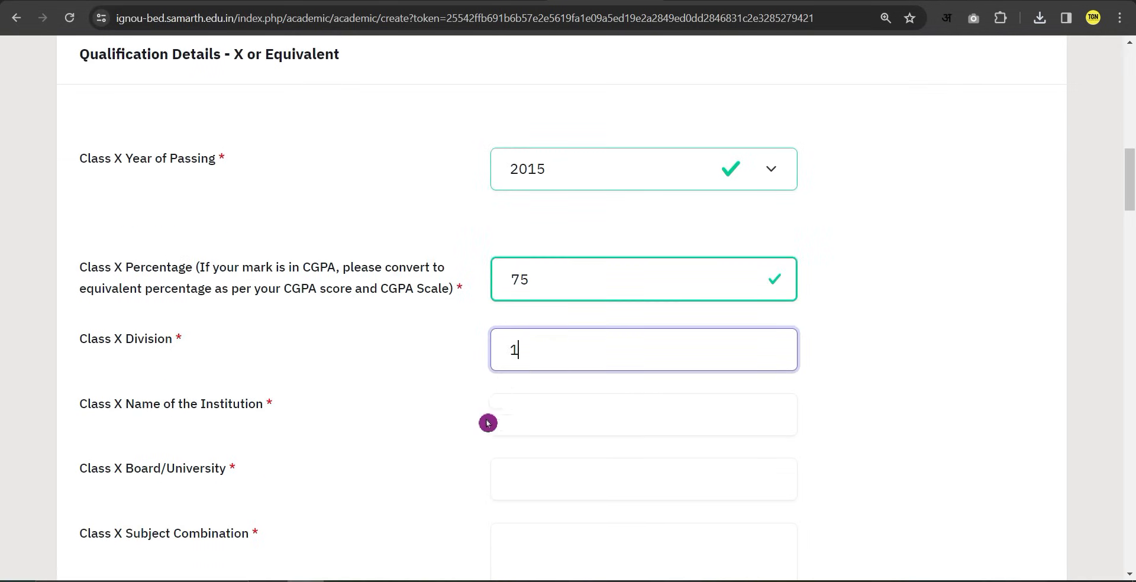
{"action": "scroll", "coordinate": [437, 461], "scroll_direction": "down", "scroll_amount": 1}
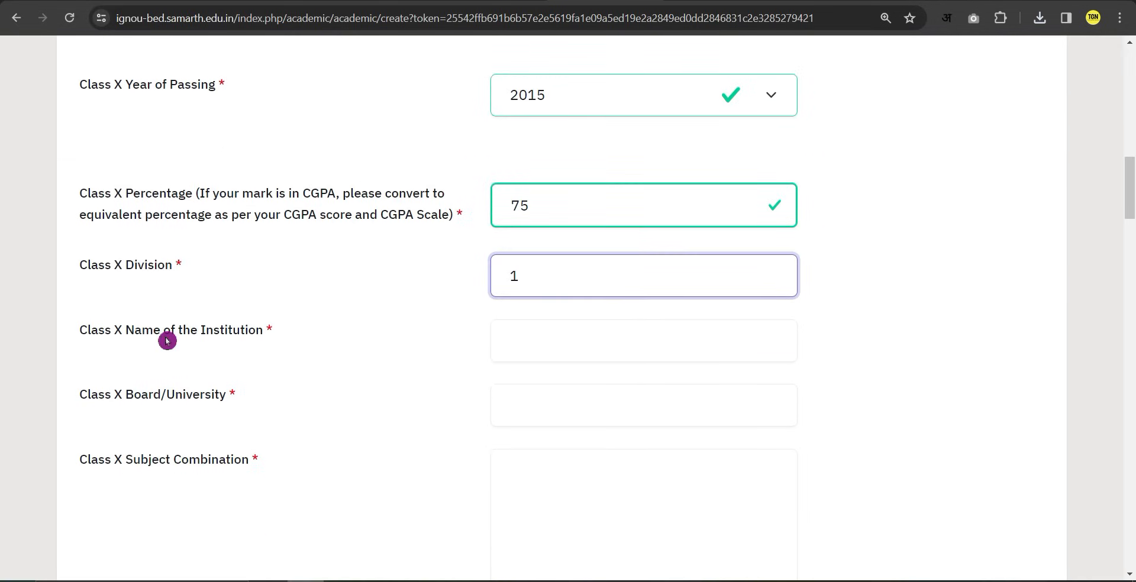
Fill Class X institution Demo, board CBCE and subject combination Demo.
{"action": "left_click", "coordinate": [547, 332]}
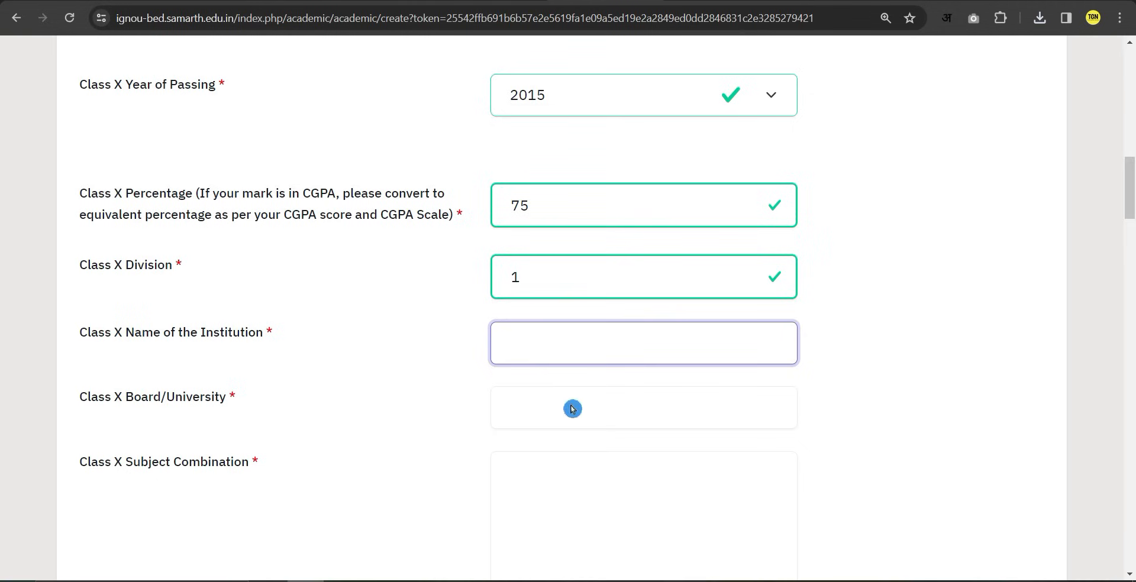
{"action": "left_click", "coordinate": [537, 410]}
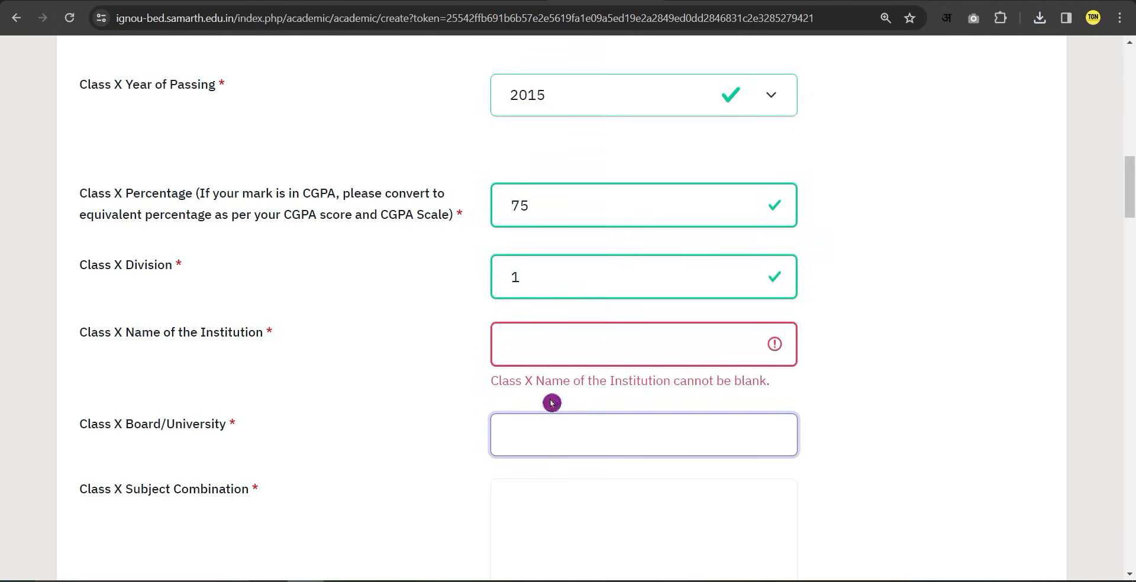
{"action": "left_click", "coordinate": [529, 352]}
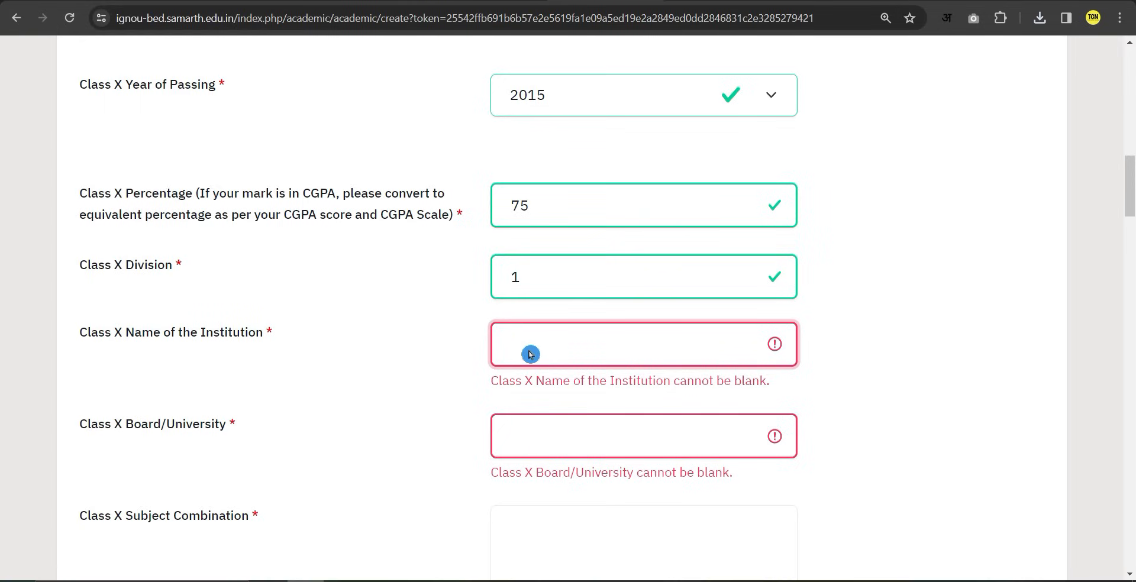
{"action": "key", "text": "Tab"}
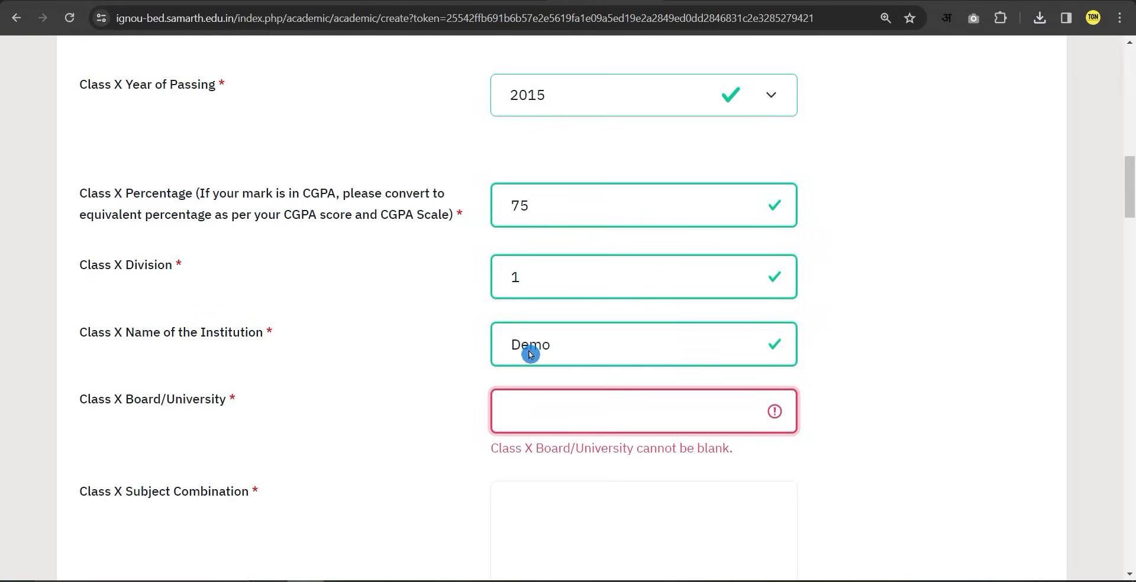
{"action": "type", "text": "CBCE"}
{"action": "scroll", "coordinate": [391, 477], "scroll_direction": "down", "scroll_amount": 3}
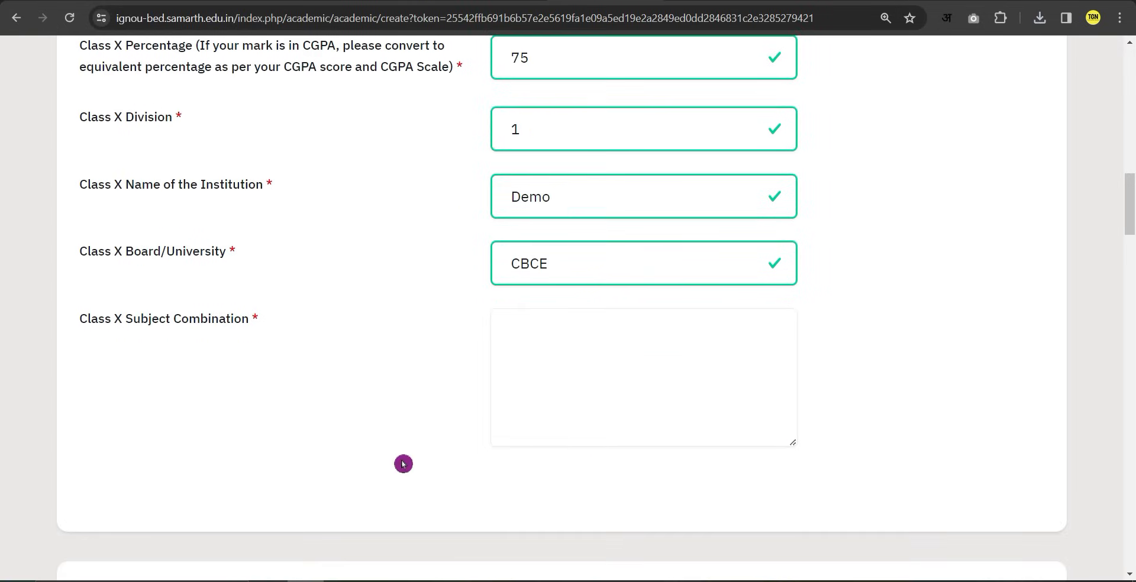
{"action": "left_click", "coordinate": [581, 341]}
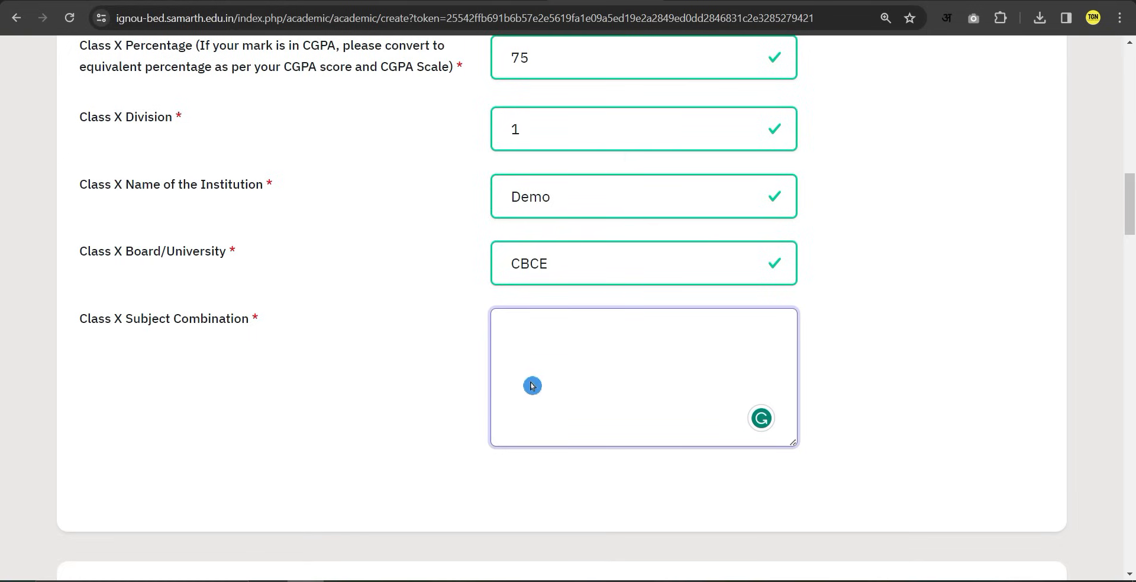
{"action": "scroll", "coordinate": [414, 459], "scroll_direction": "down", "scroll_amount": 6}
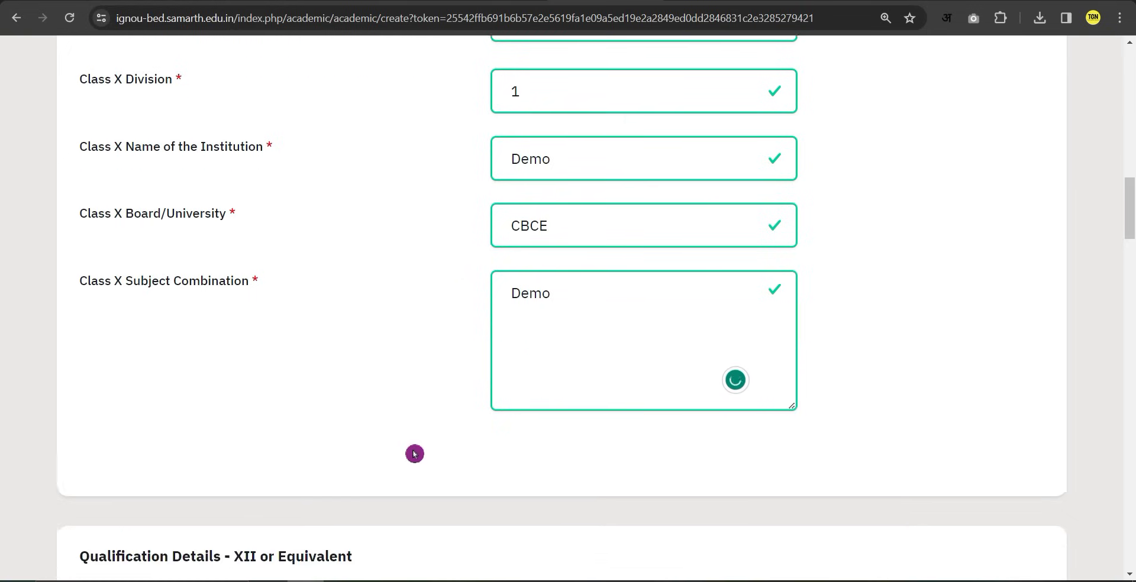
{"action": "left_click_drag", "start_coordinate": [234, 231], "coordinate": [342, 228]}
Enter Class XII passing year 2017, 78 percent and division 2.
{"action": "left_click", "coordinate": [340, 227]}
{"action": "scroll", "coordinate": [477, 355], "scroll_direction": "down", "scroll_amount": 1}
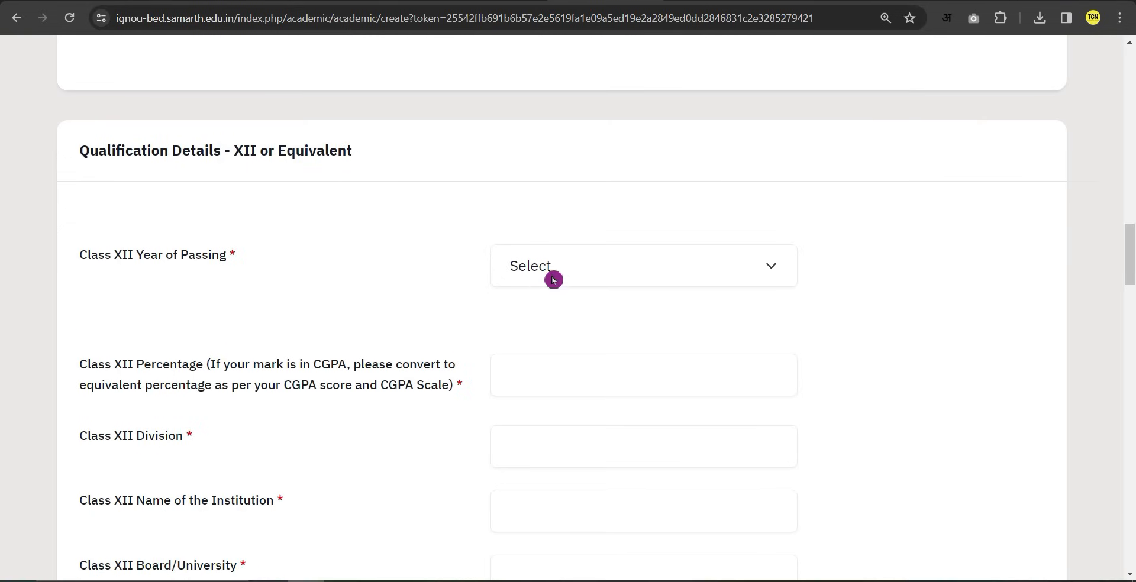
{"action": "left_click", "coordinate": [553, 280]}
{"action": "left_click", "coordinate": [548, 439]}
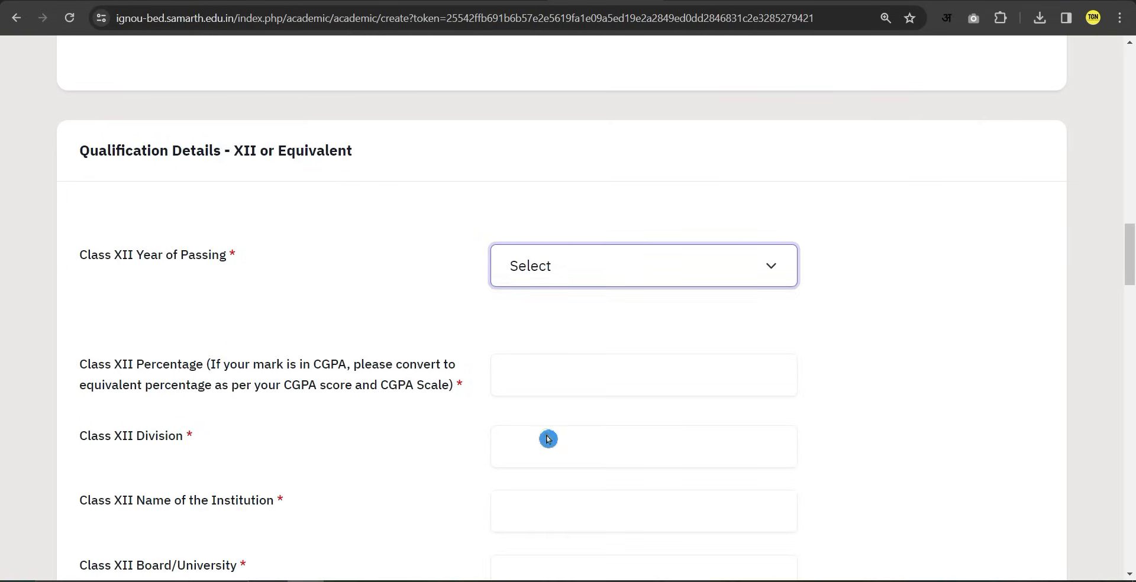
{"action": "left_click", "coordinate": [553, 379]}
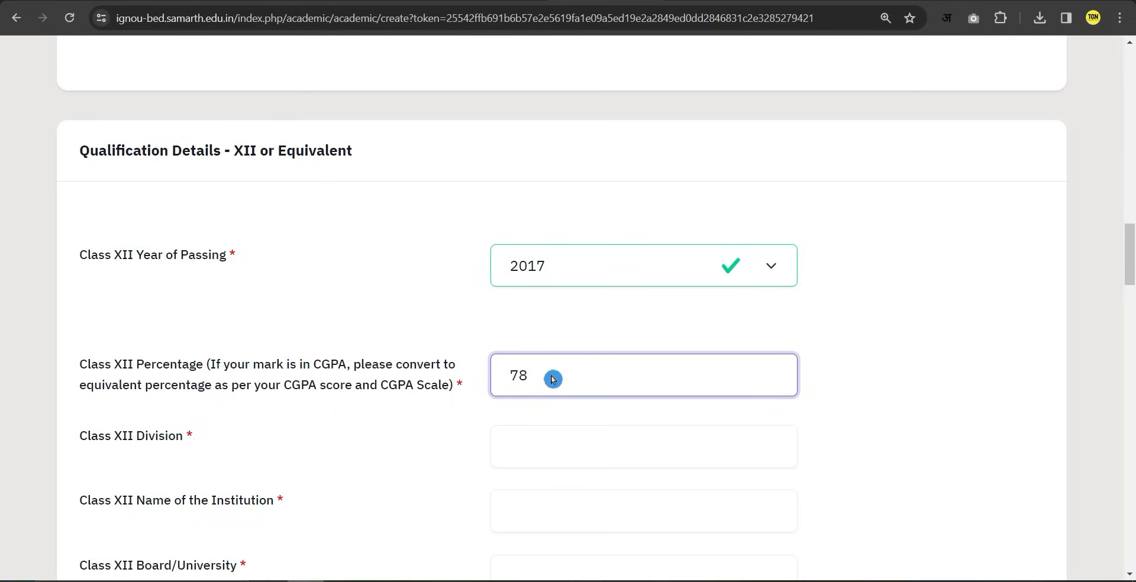
{"action": "scroll", "coordinate": [554, 378], "scroll_direction": "down", "scroll_amount": 1}
{"action": "left_click", "coordinate": [560, 376]}
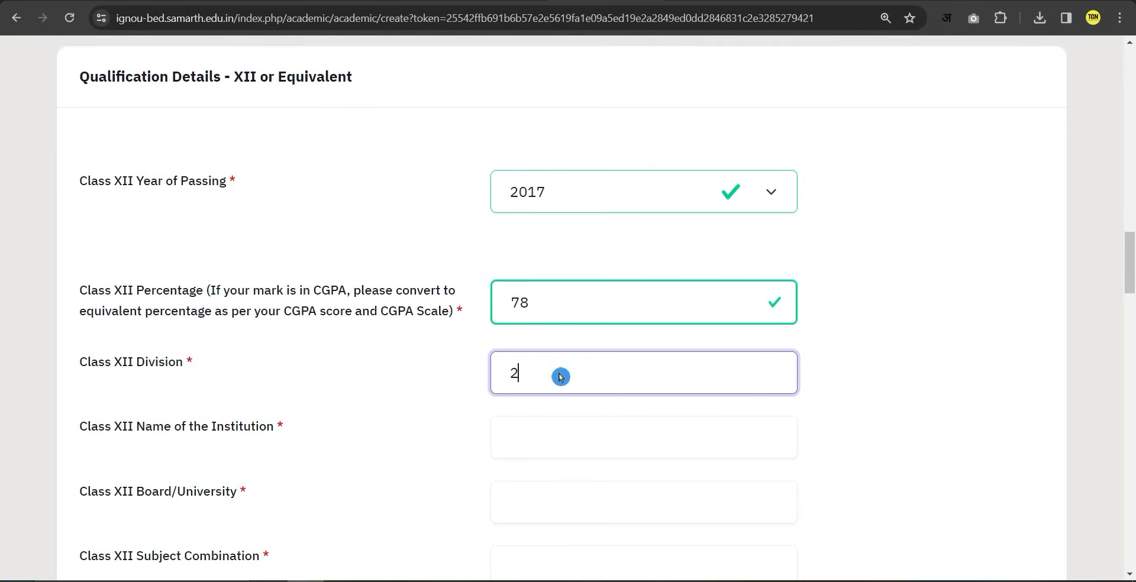
{"action": "scroll", "coordinate": [560, 377], "scroll_direction": "down", "scroll_amount": 1}
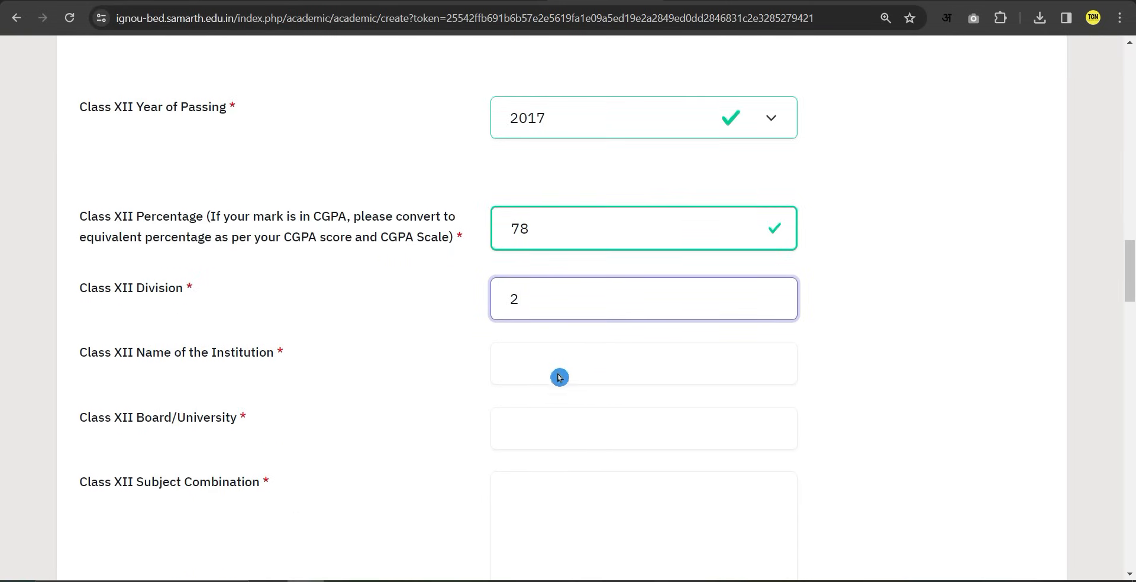
Fill the Class XII institution, board/university and subject combination fields.
{"action": "left_click", "coordinate": [520, 364]}
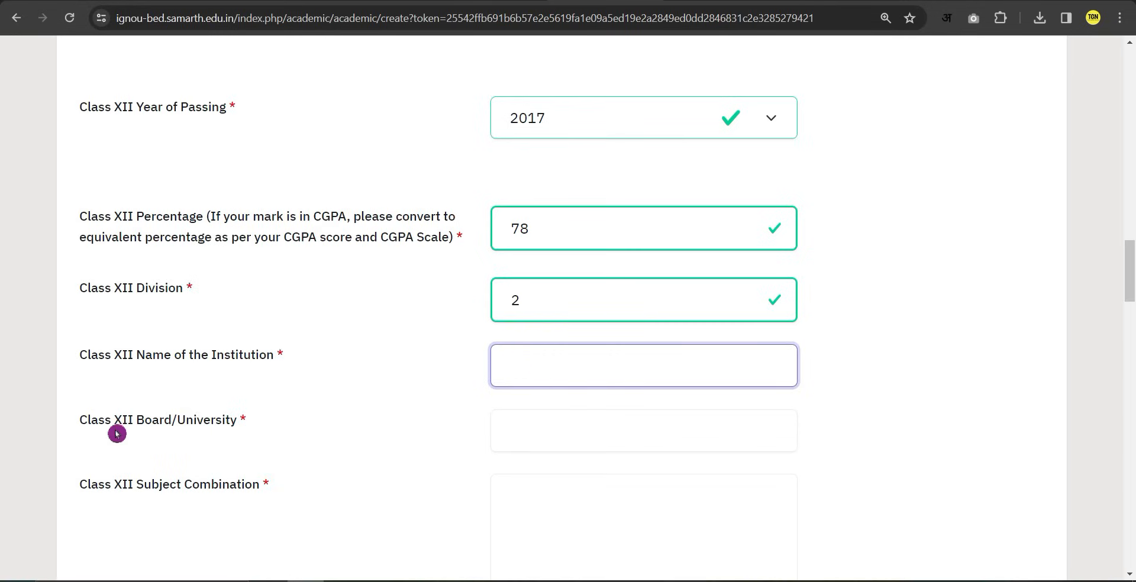
{"action": "left_click", "coordinate": [586, 451]}
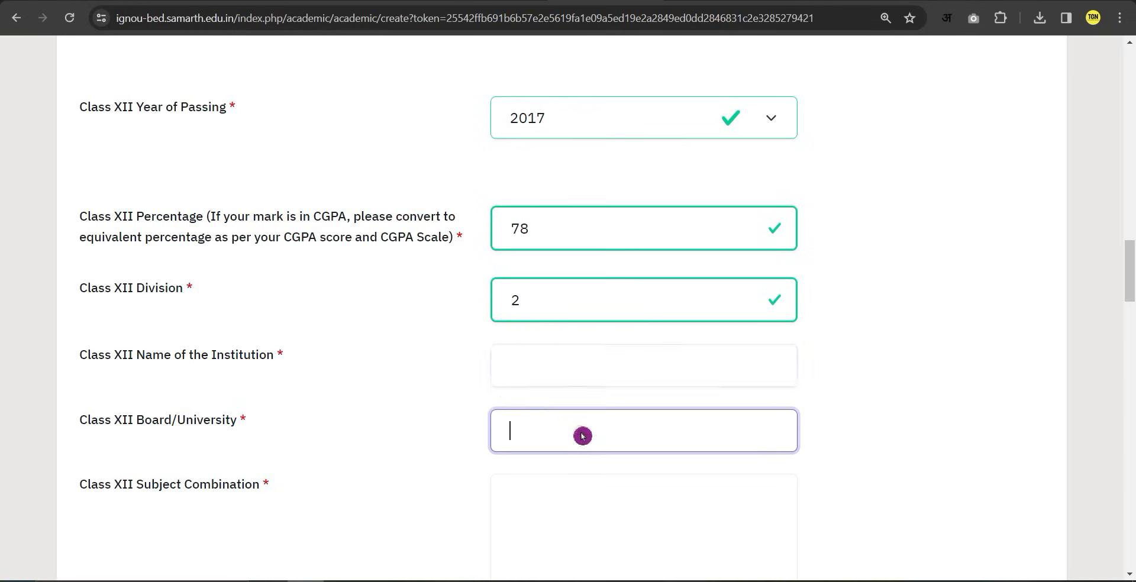
{"action": "scroll", "coordinate": [524, 456], "scroll_direction": "down", "scroll_amount": 2}
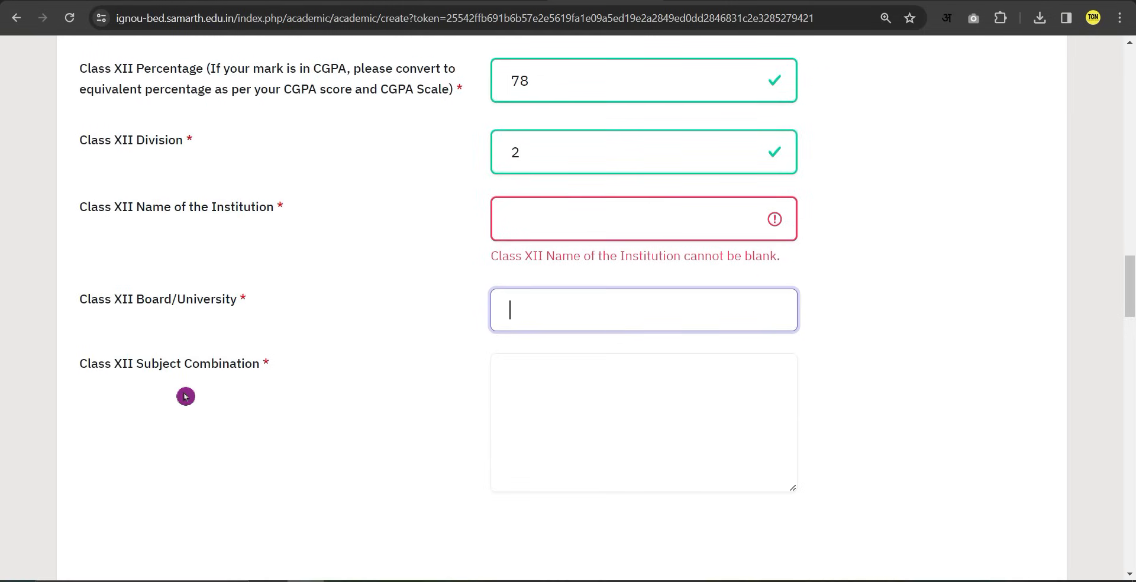
{"action": "left_click", "coordinate": [620, 398]}
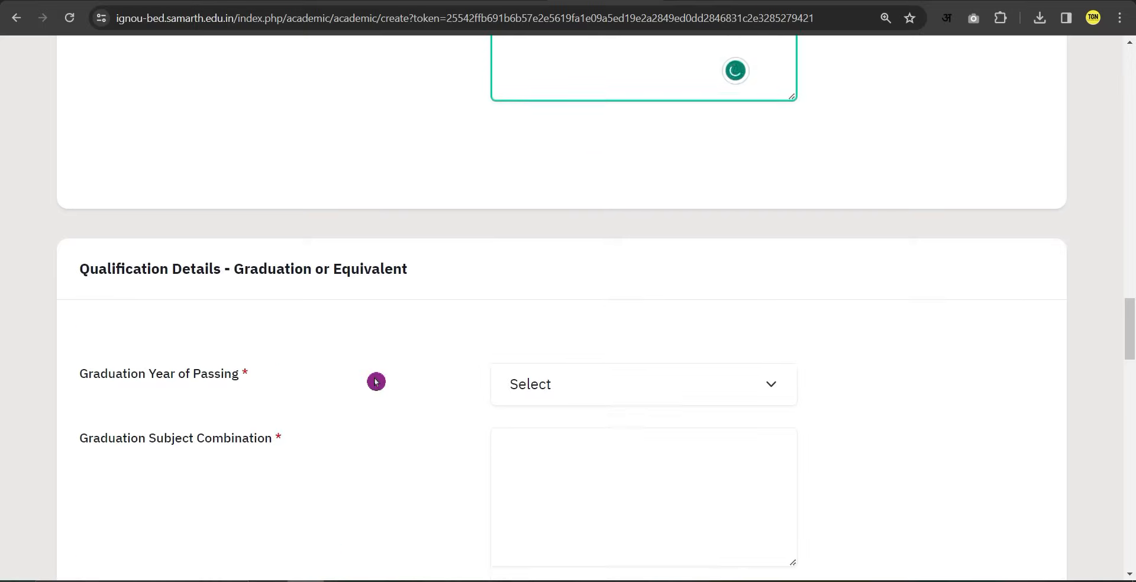
{"action": "scroll", "coordinate": [376, 383], "scroll_direction": "down", "scroll_amount": 3}
{"action": "left_click_drag", "start_coordinate": [239, 129], "coordinate": [385, 122]}
Enter graduation year 2023, subjects DEMO, no honours, and Indira Gandhi National Open University.
{"action": "left_click", "coordinate": [384, 121]}
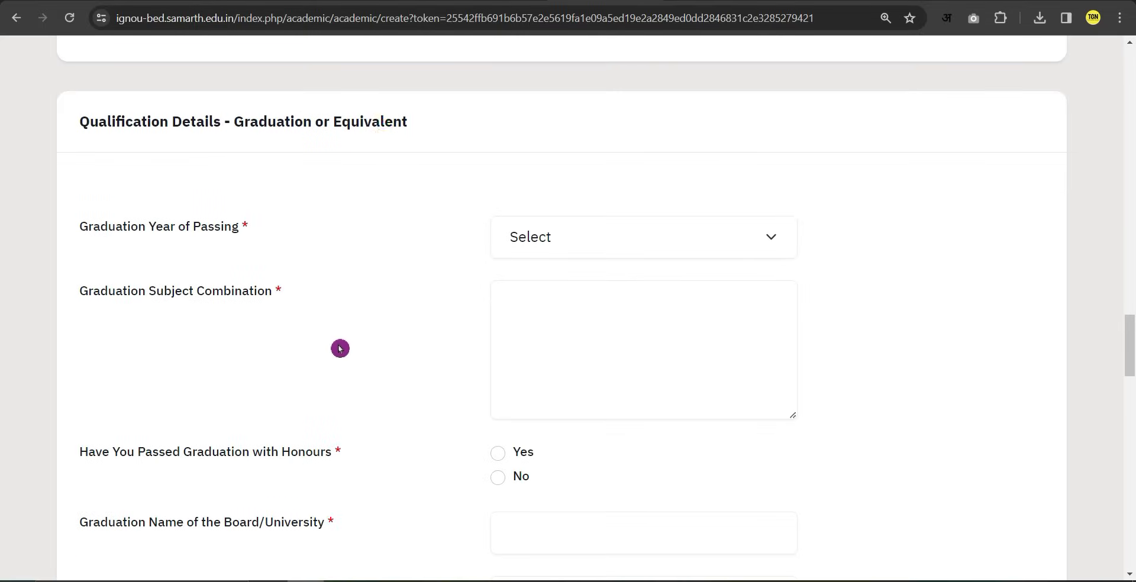
{"action": "left_click", "coordinate": [577, 238]}
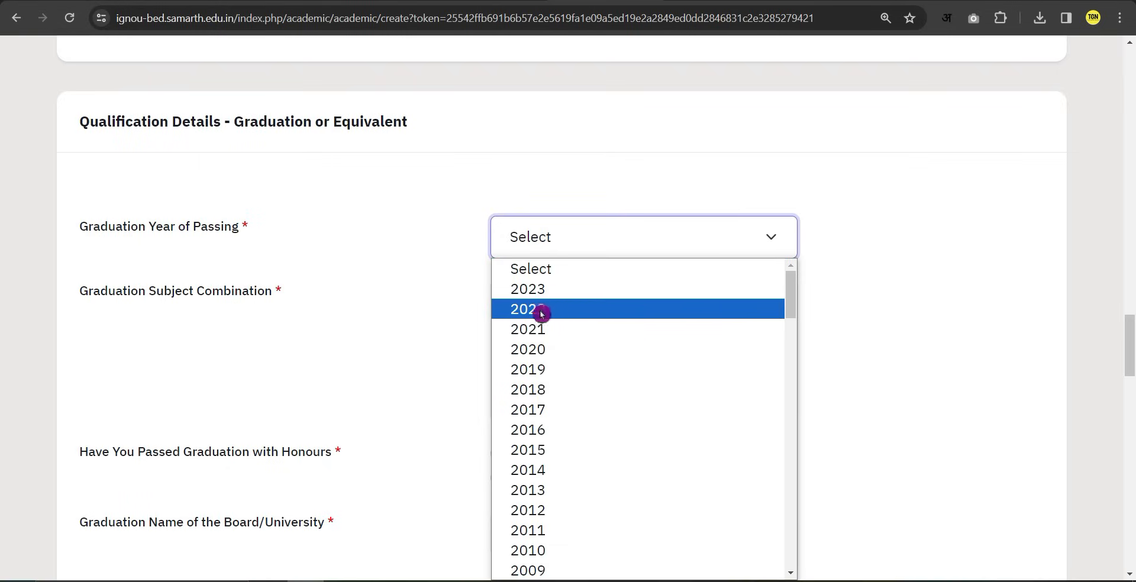
{"action": "left_click", "coordinate": [541, 290]}
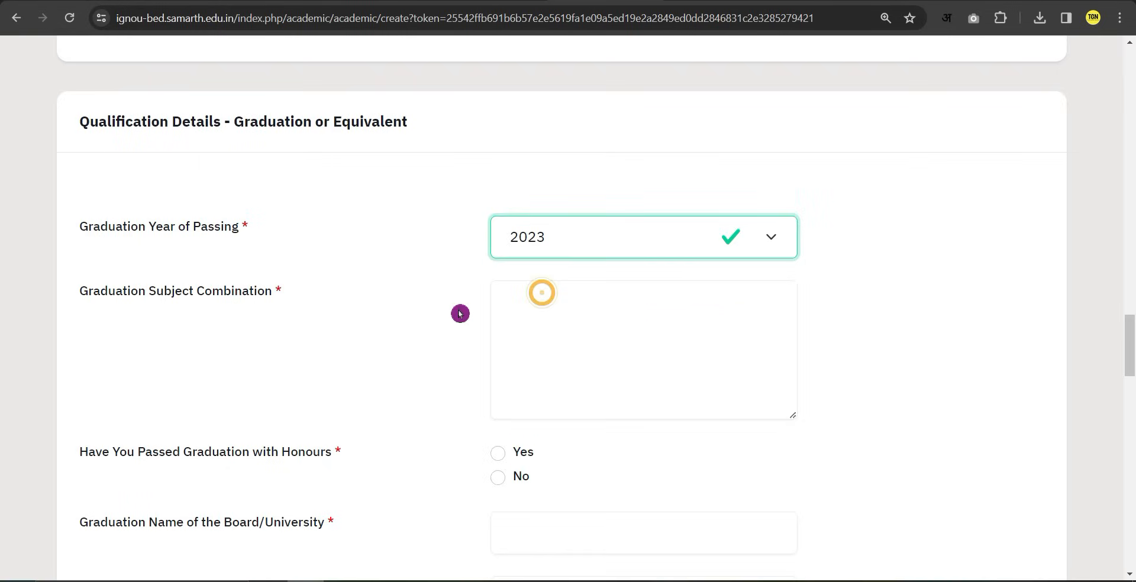
{"action": "scroll", "coordinate": [96, 226], "scroll_direction": "down", "scroll_amount": 1}
{"action": "left_click", "coordinate": [561, 243]}
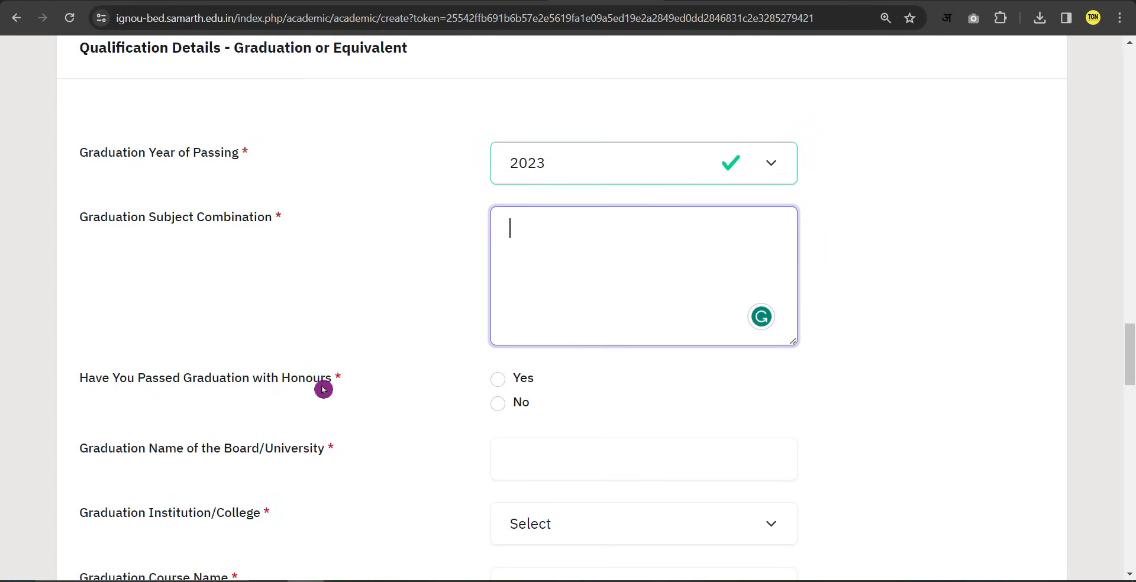
{"action": "left_click", "coordinate": [496, 408]}
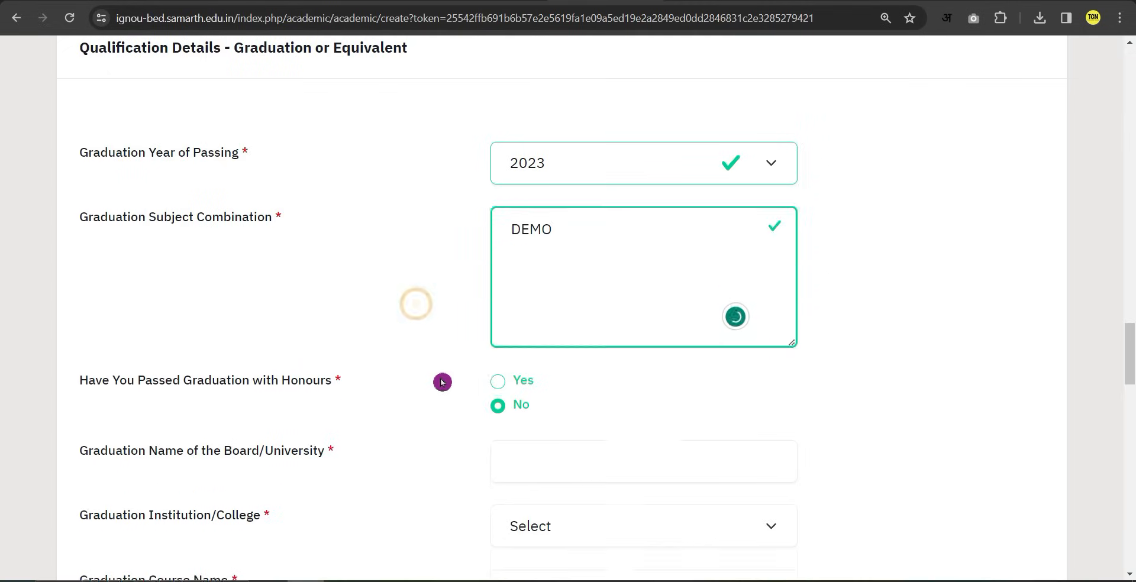
{"action": "scroll", "coordinate": [434, 373], "scroll_direction": "down", "scroll_amount": 2}
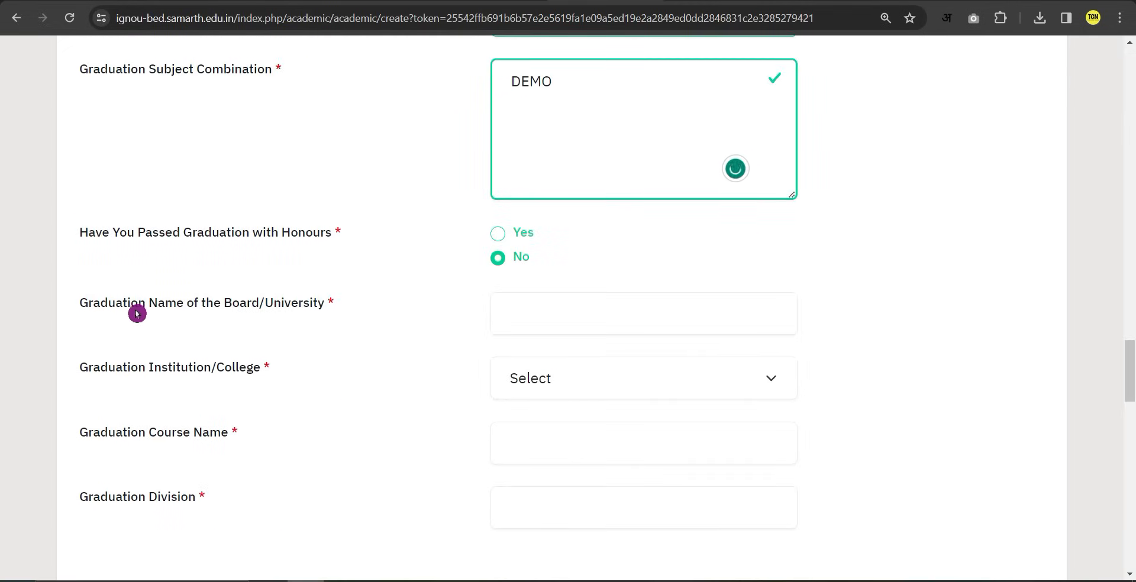
{"action": "left_click", "coordinate": [555, 312]}
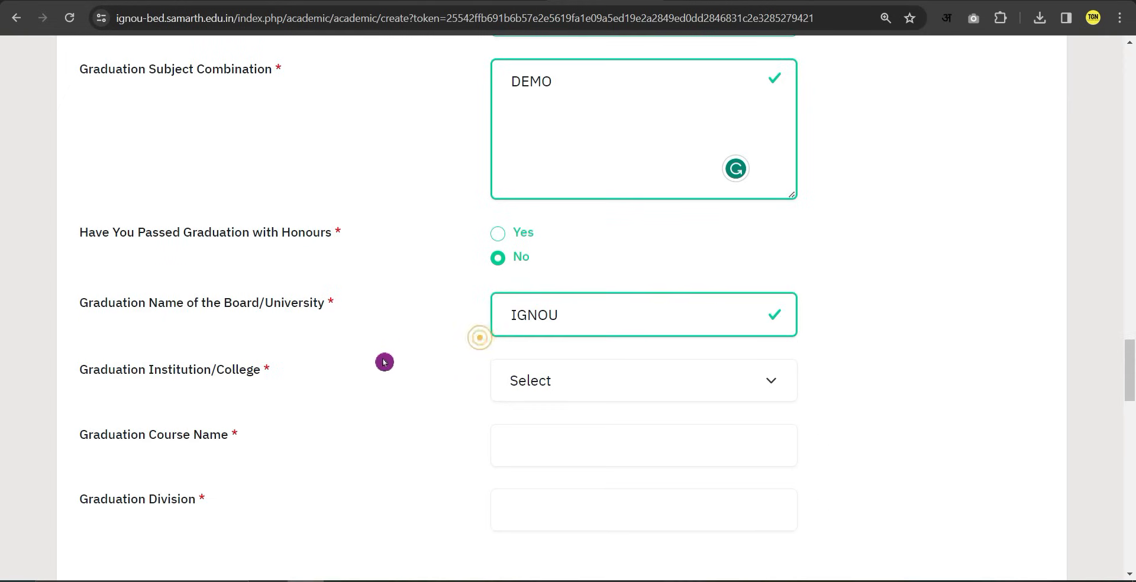
{"action": "left_click", "coordinate": [555, 379]}
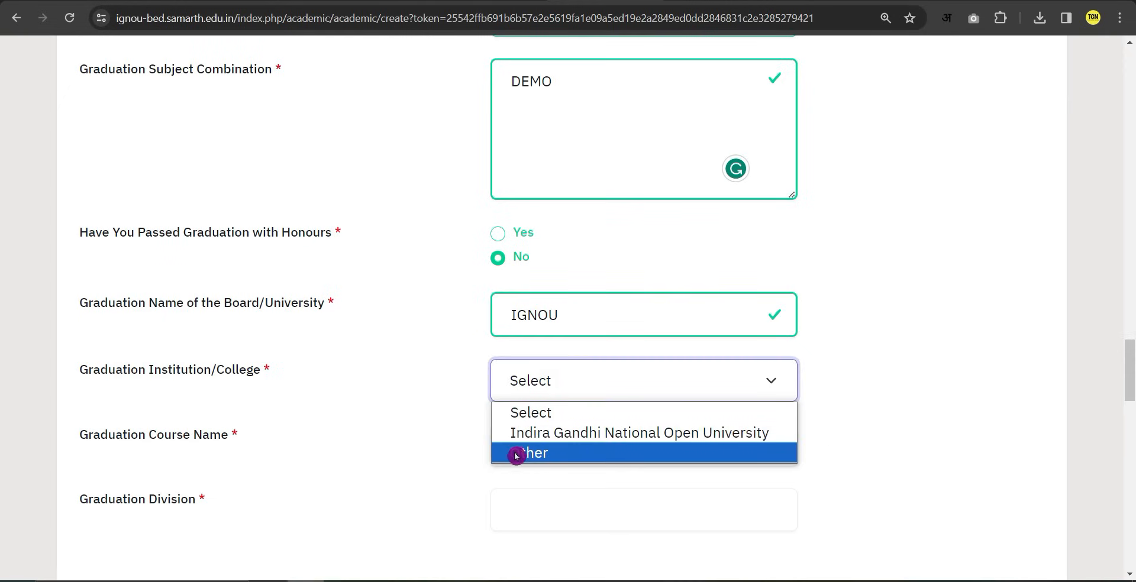
{"action": "left_click", "coordinate": [578, 437]}
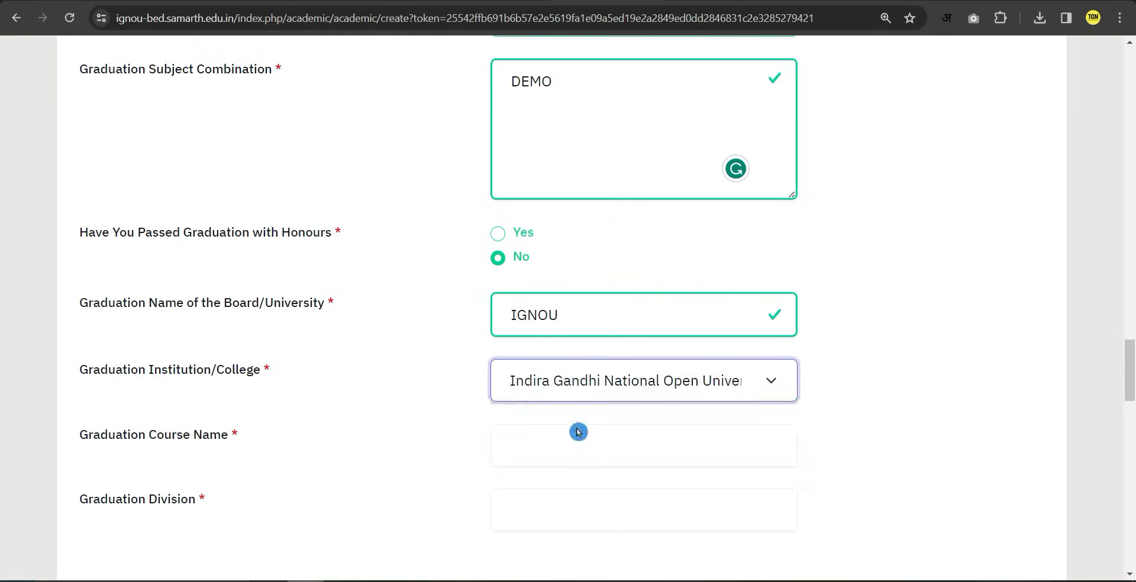
{"action": "scroll", "coordinate": [342, 410], "scroll_direction": "down", "scroll_amount": 1}
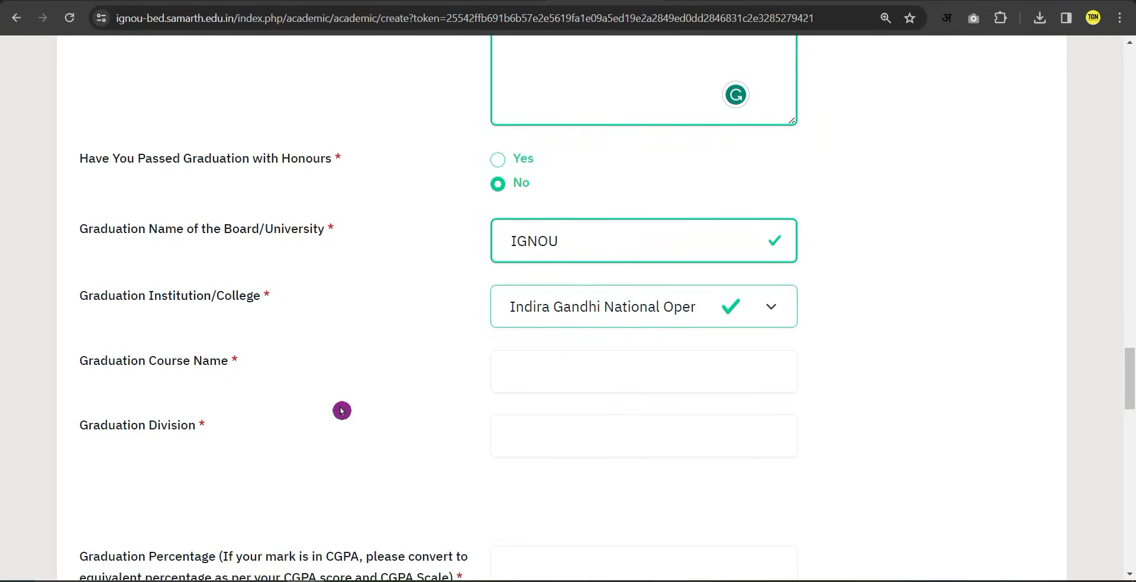
Enter graduation course BAG, division 2ND and percentage 51.55.
{"action": "left_click", "coordinate": [533, 372]}
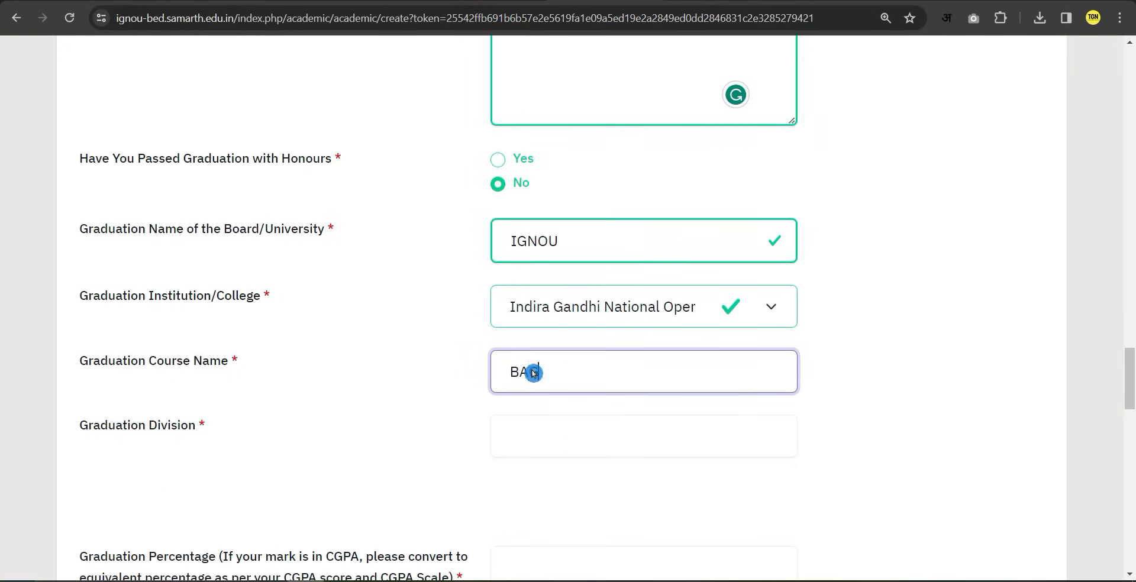
{"action": "left_click", "coordinate": [416, 408]}
{"action": "left_click", "coordinate": [604, 381]}
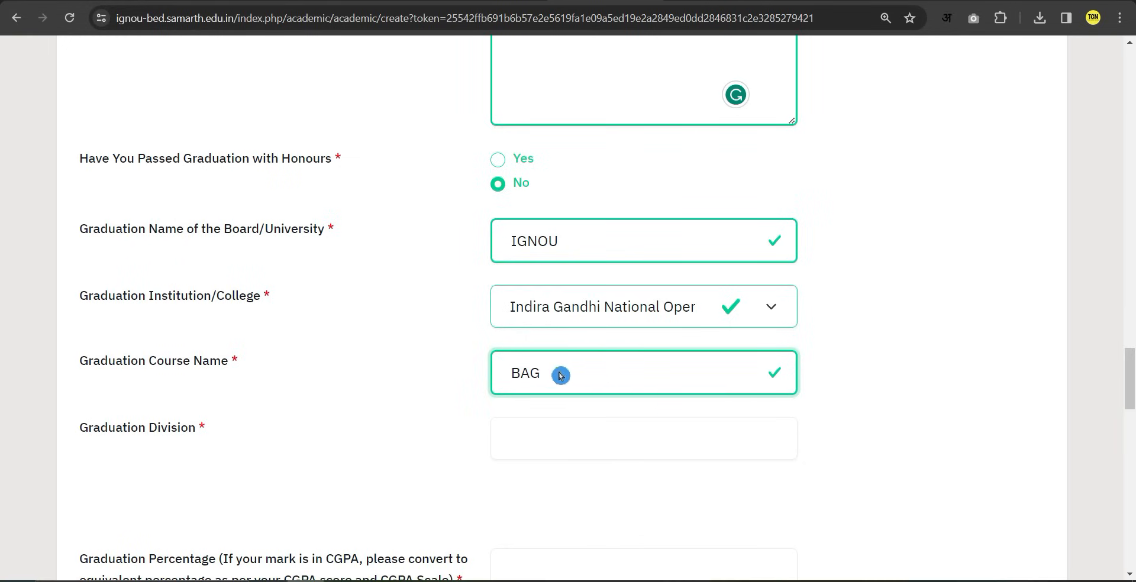
{"action": "scroll", "coordinate": [591, 379], "scroll_direction": "down", "scroll_amount": 3}
{"action": "left_click", "coordinate": [565, 286]}
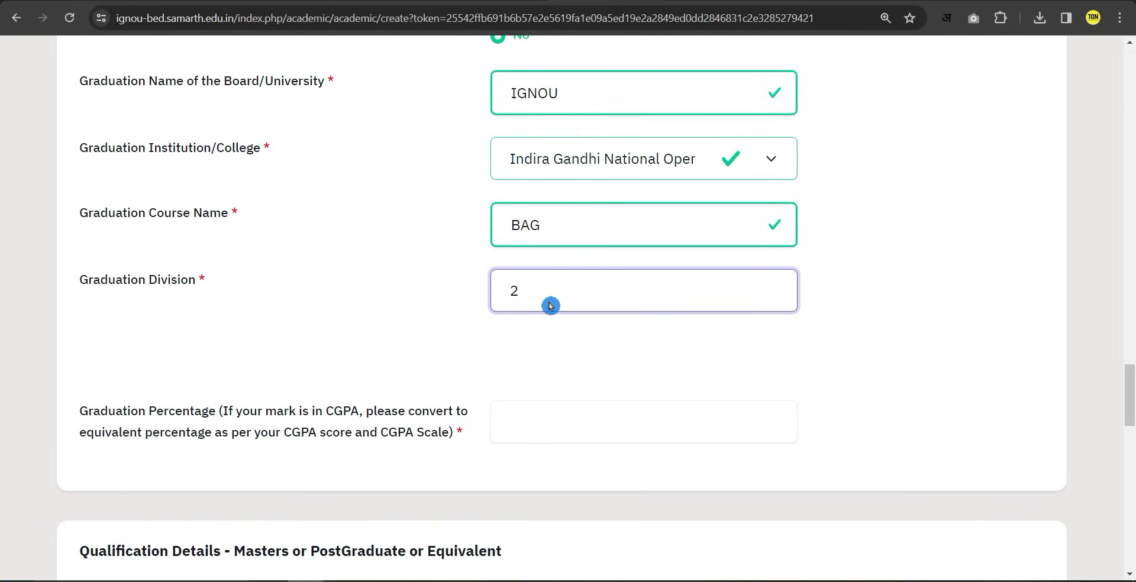
{"action": "type", "text": "2ND"}
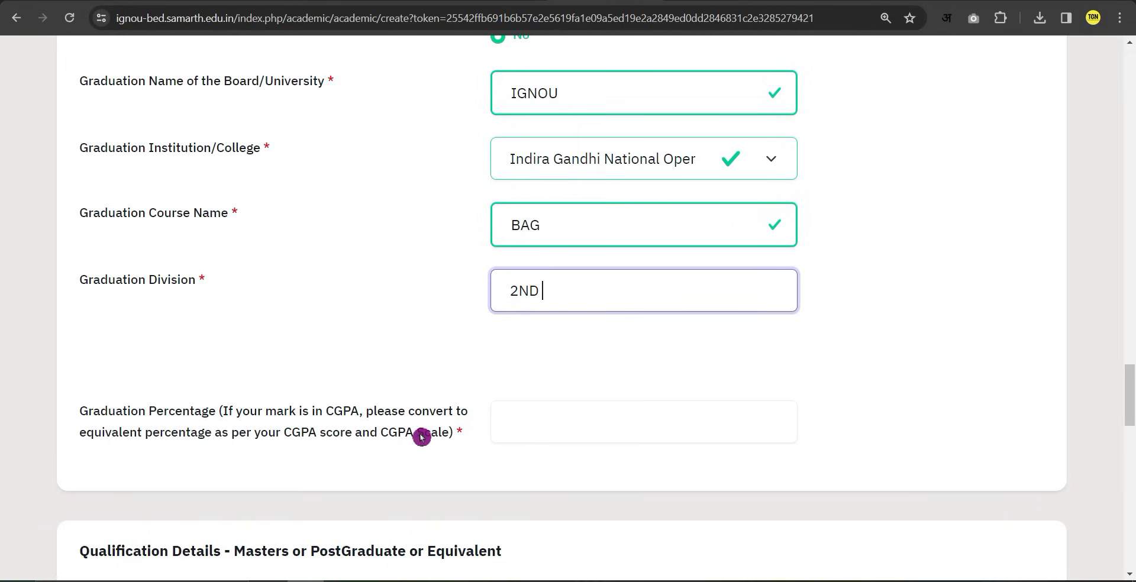
{"action": "left_click", "coordinate": [559, 428]}
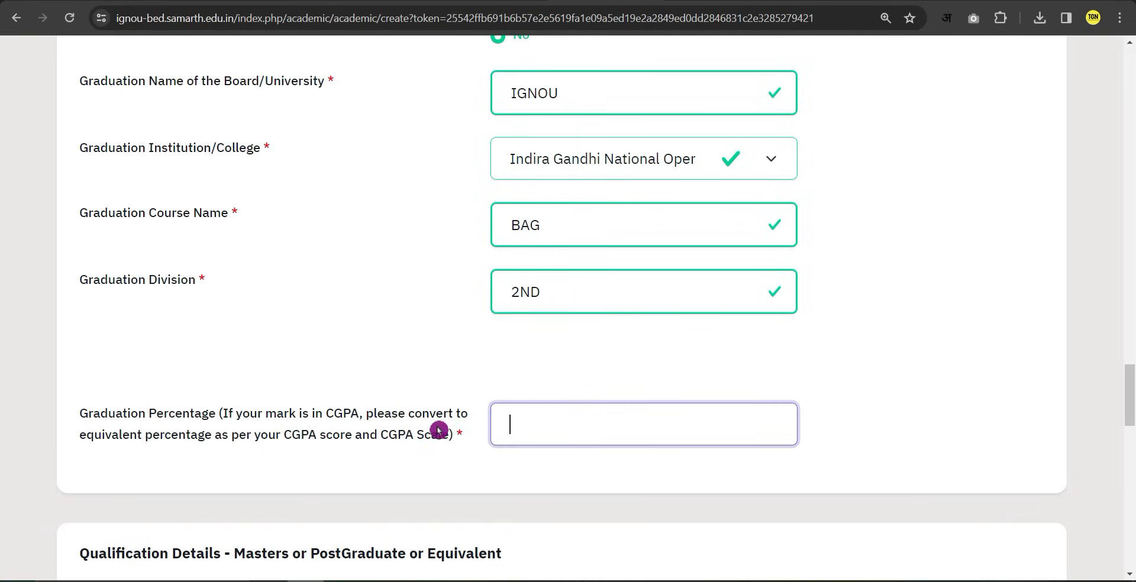
{"action": "left_click", "coordinate": [577, 471]}
{"action": "left_click", "coordinate": [574, 430]}
{"action": "type", "text": ".55"}
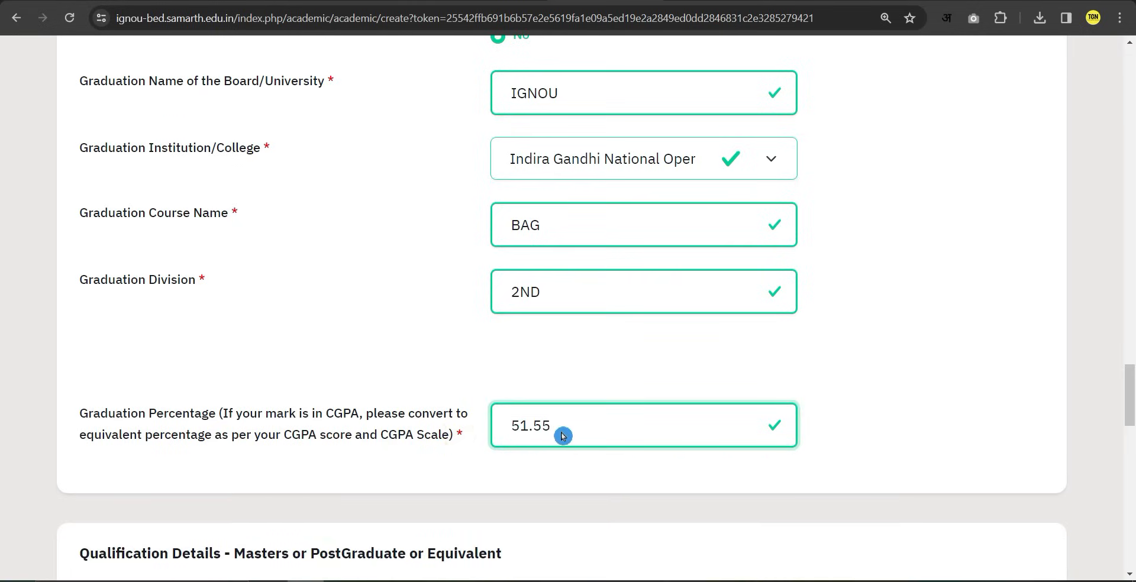
{"action": "scroll", "coordinate": [325, 462], "scroll_direction": "down", "scroll_amount": 4}
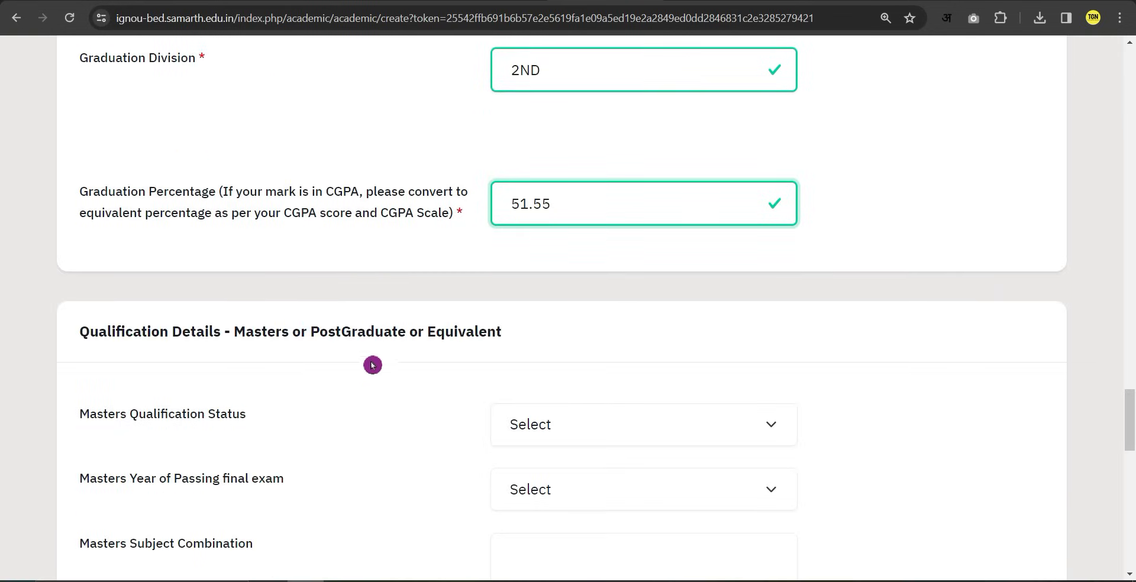
Leave the Masters/Post Graduate section empty and save the academic details.
{"action": "left_click_drag", "start_coordinate": [237, 335], "coordinate": [502, 332]}
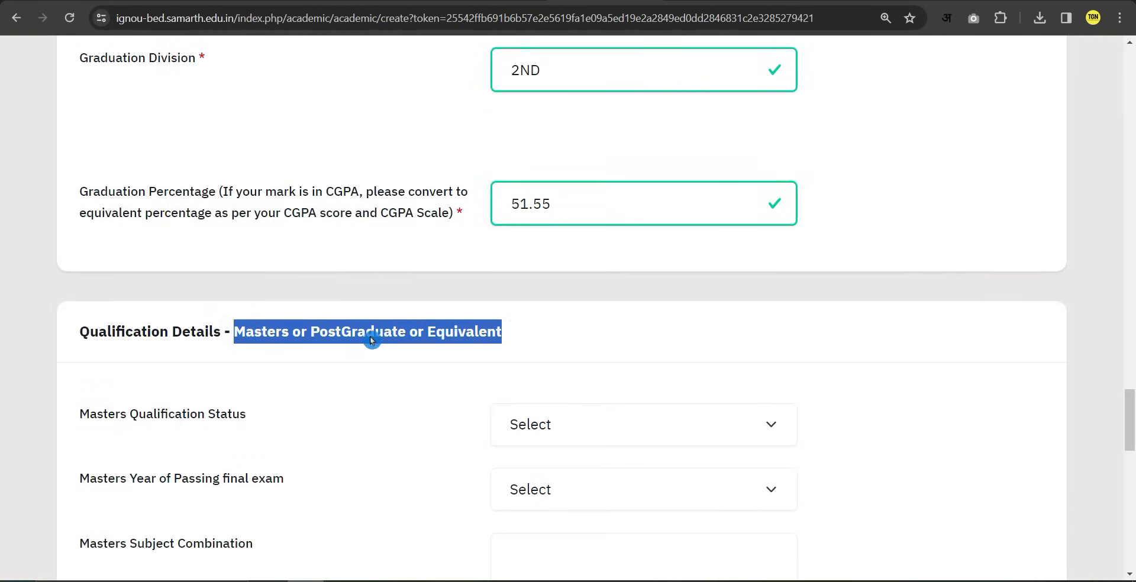
{"action": "left_click", "coordinate": [364, 335]}
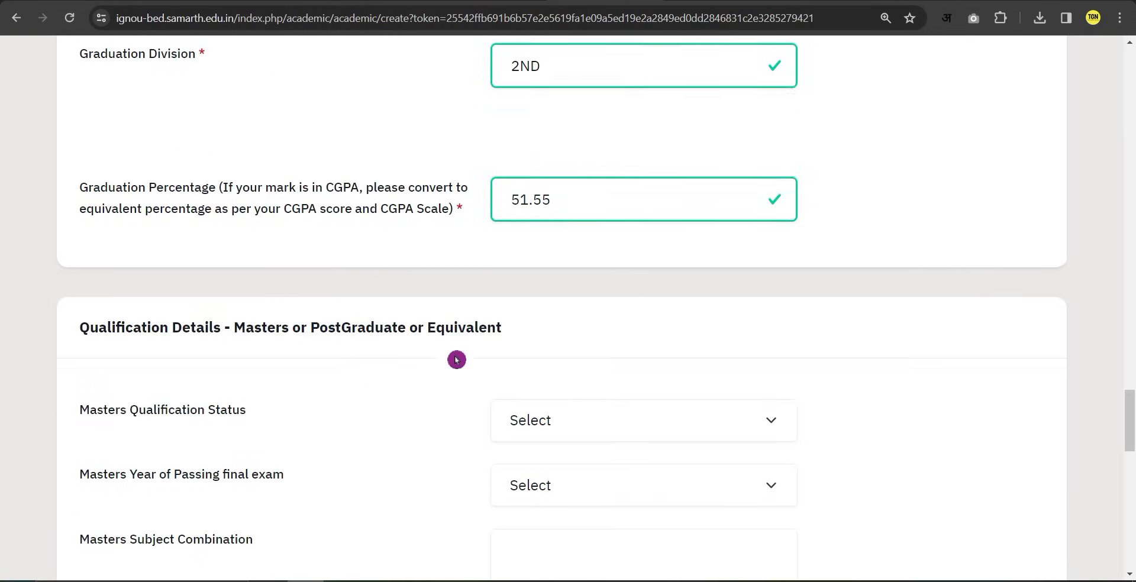
{"action": "scroll", "coordinate": [457, 360], "scroll_direction": "down", "scroll_amount": 1}
{"action": "scroll", "coordinate": [431, 377], "scroll_direction": "down", "scroll_amount": 2}
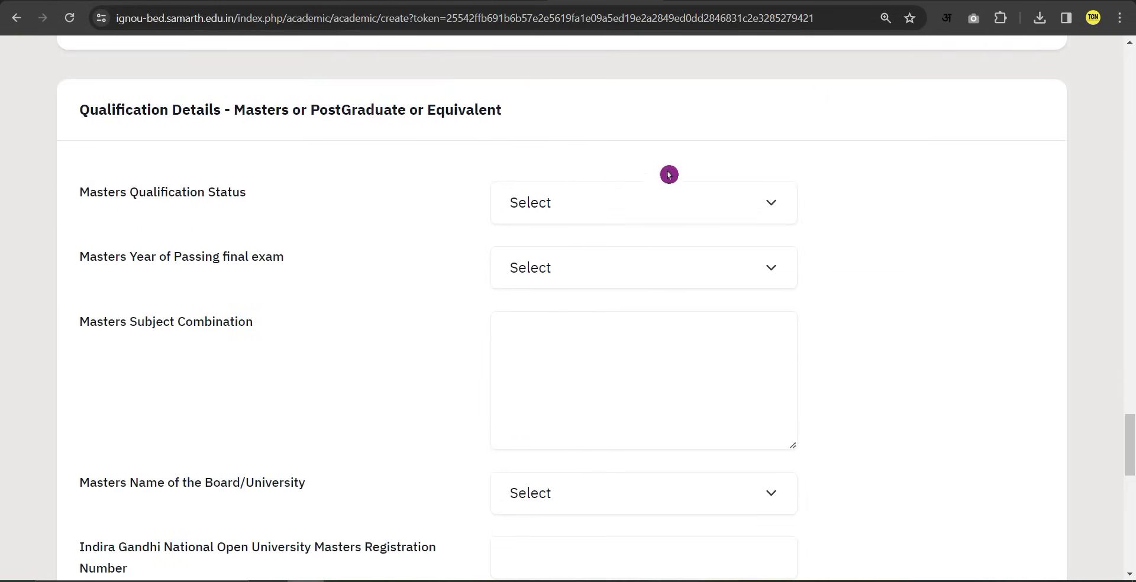
{"action": "scroll", "coordinate": [581, 385], "scroll_direction": "down", "scroll_amount": 7}
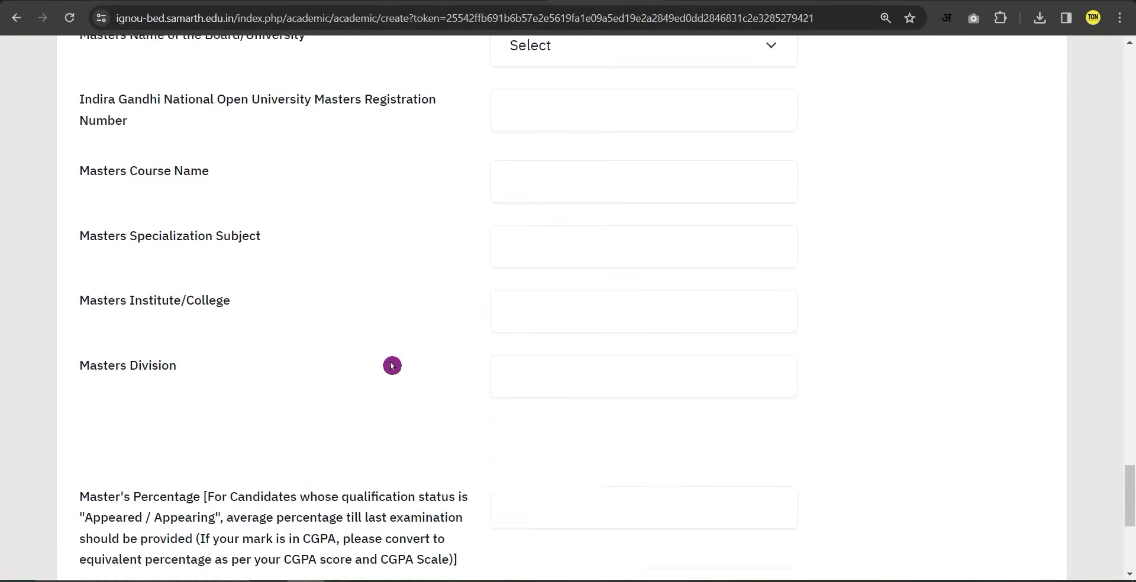
{"action": "scroll", "coordinate": [502, 383], "scroll_direction": "down", "scroll_amount": 7}
{"action": "left_click", "coordinate": [974, 431]}
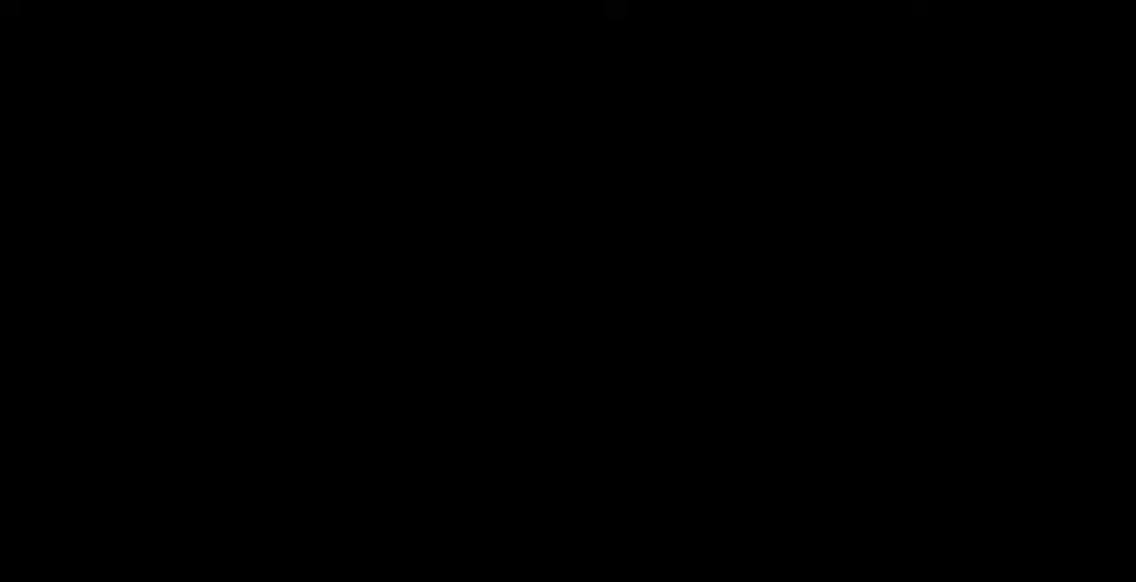
Review the Academic Details summary with Masters fields as NA and continue to uploads.
{"action": "scroll", "coordinate": [393, 445], "scroll_direction": "down", "scroll_amount": 15}
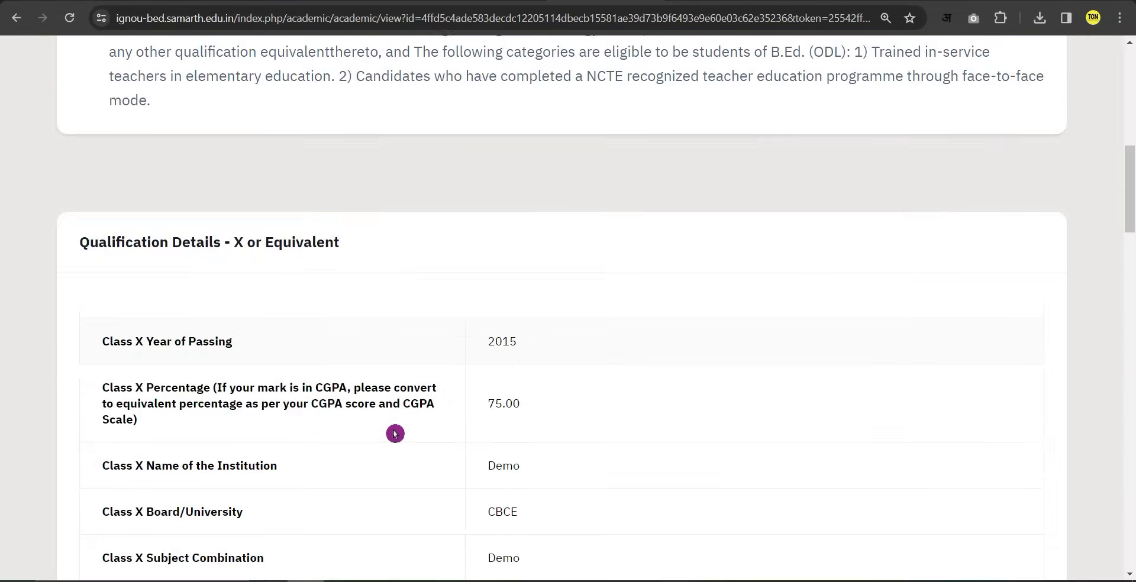
{"action": "scroll", "coordinate": [399, 430], "scroll_direction": "down", "scroll_amount": 20}
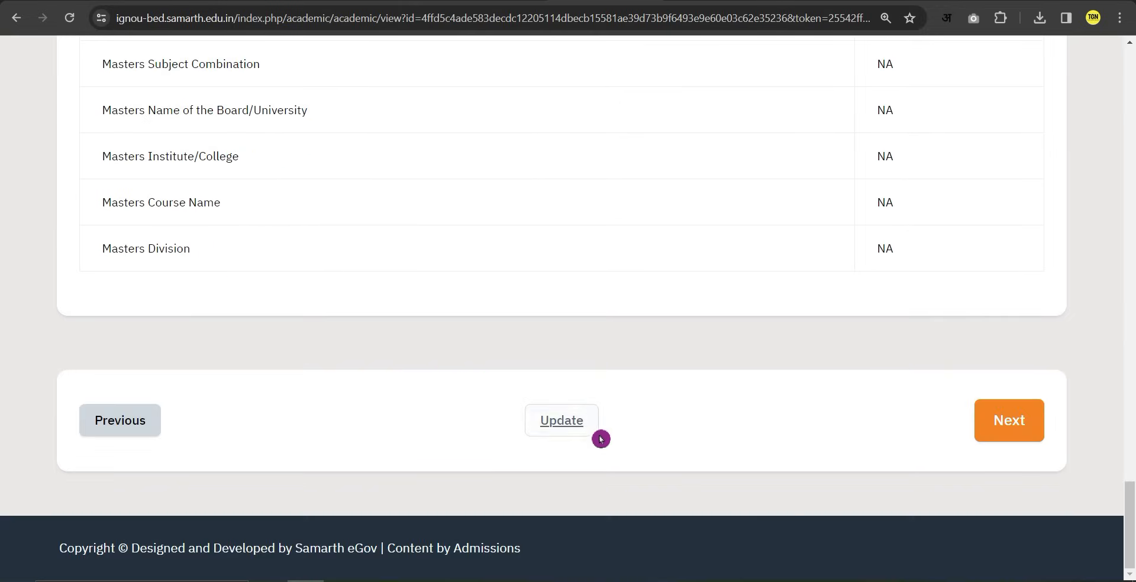
{"action": "left_click", "coordinate": [1015, 431]}
Upload the 10th Marksheet file for the Class X row.
{"action": "scroll", "coordinate": [446, 462], "scroll_direction": "down", "scroll_amount": 3}
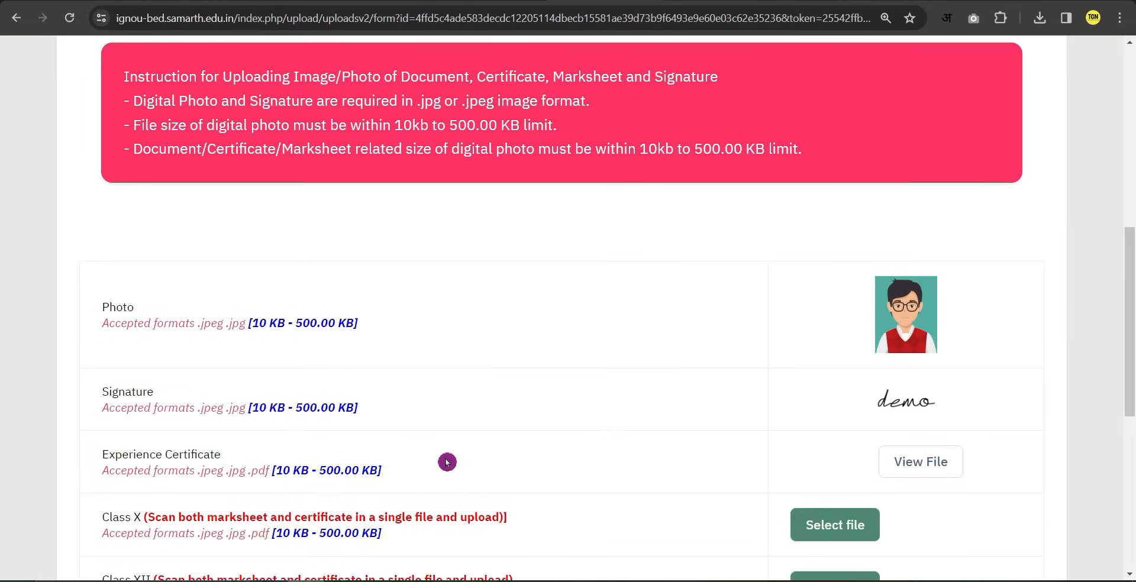
{"action": "scroll", "coordinate": [448, 460], "scroll_direction": "down", "scroll_amount": 1}
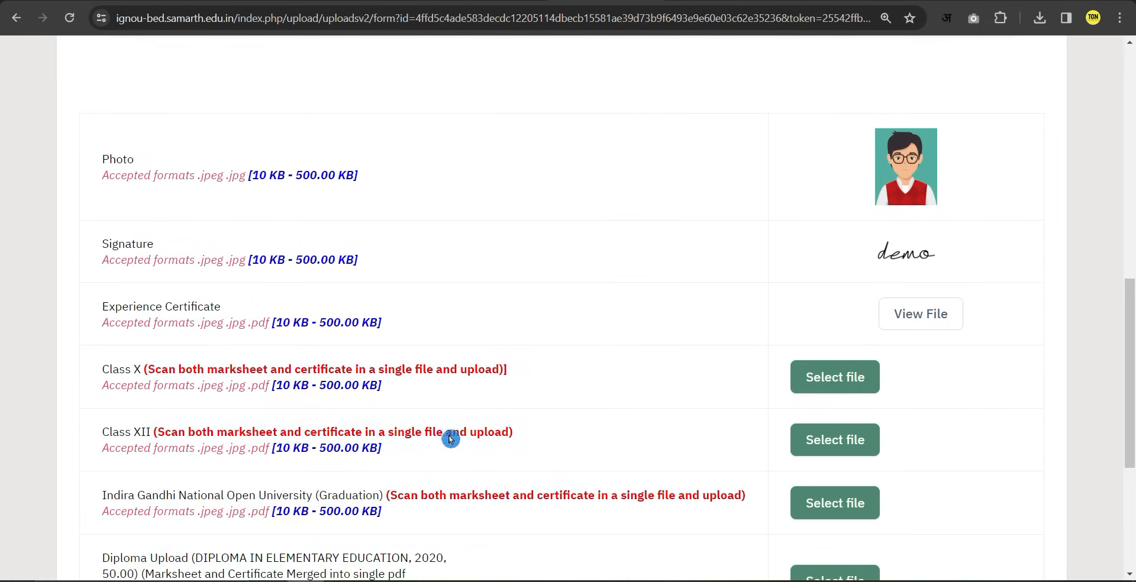
{"action": "scroll", "coordinate": [443, 431], "scroll_direction": "down", "scroll_amount": 2}
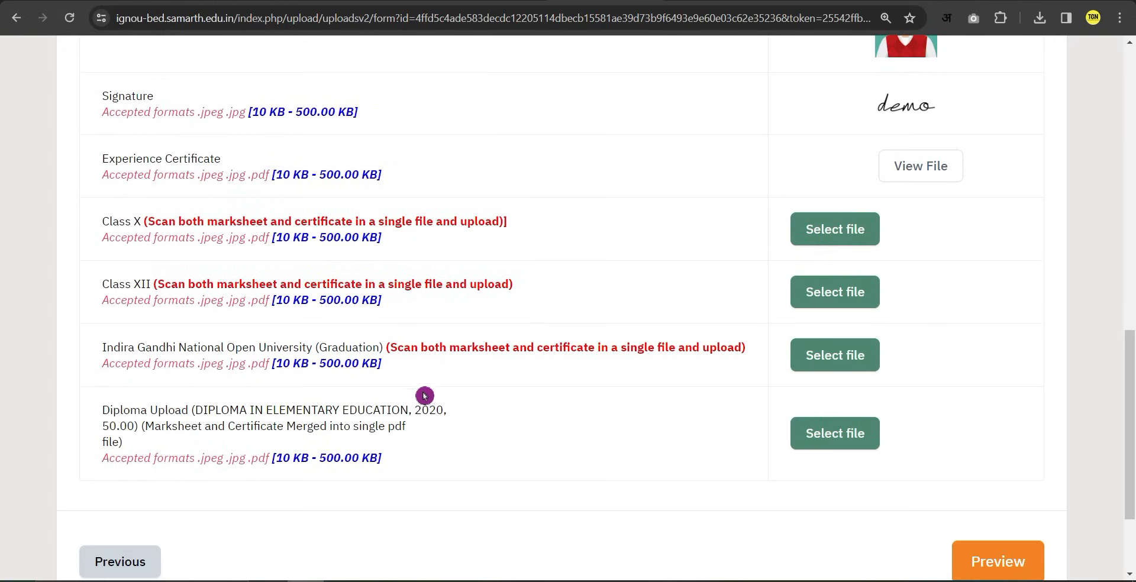
{"action": "scroll", "coordinate": [233, 335], "scroll_direction": "up", "scroll_amount": 1}
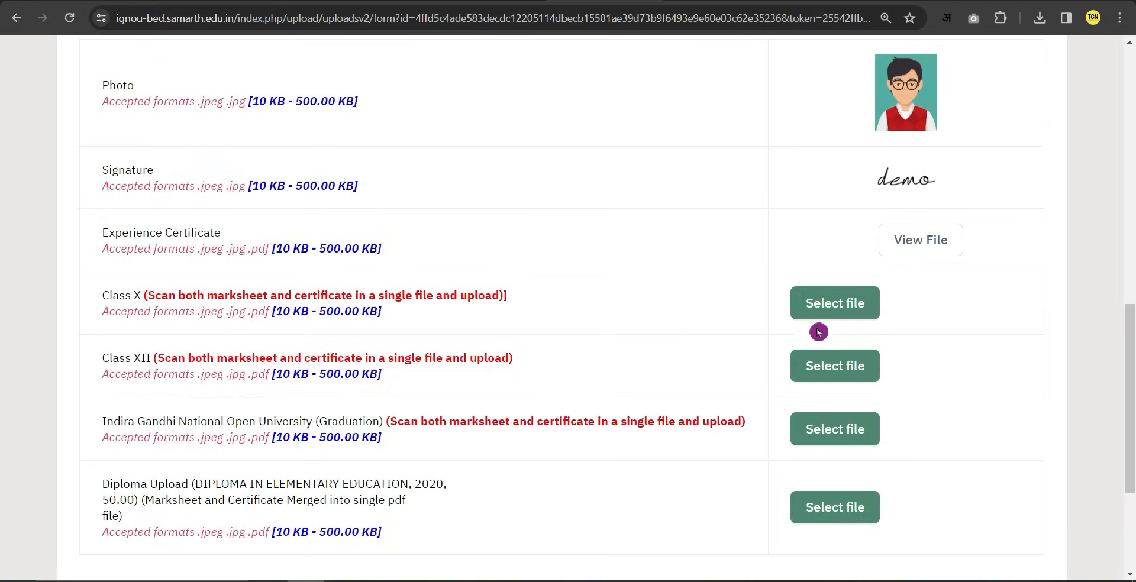
{"action": "left_click", "coordinate": [848, 316]}
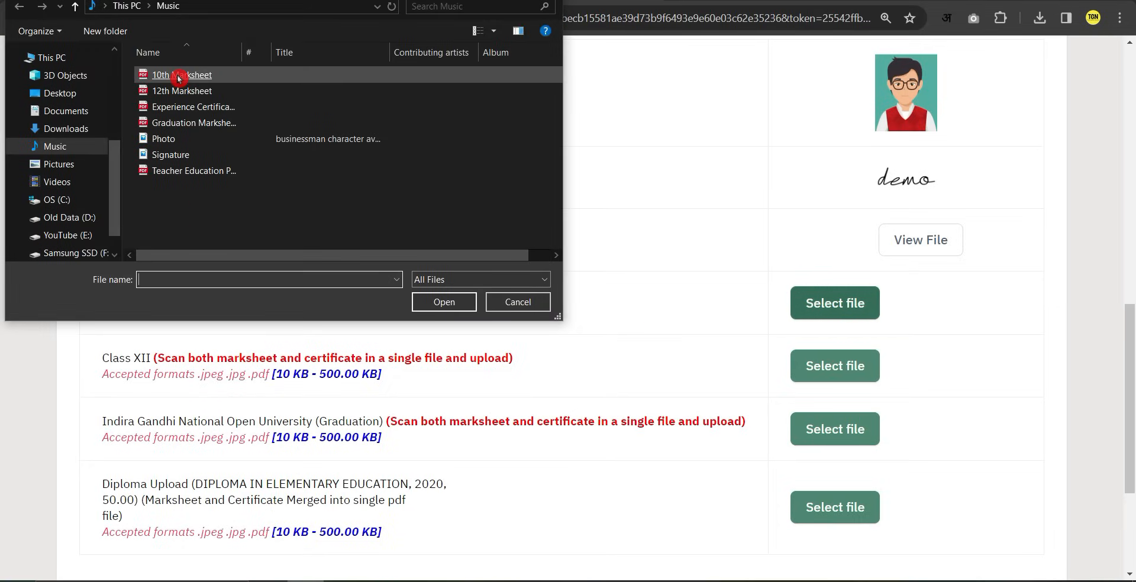
{"action": "double_click", "coordinate": [179, 75]}
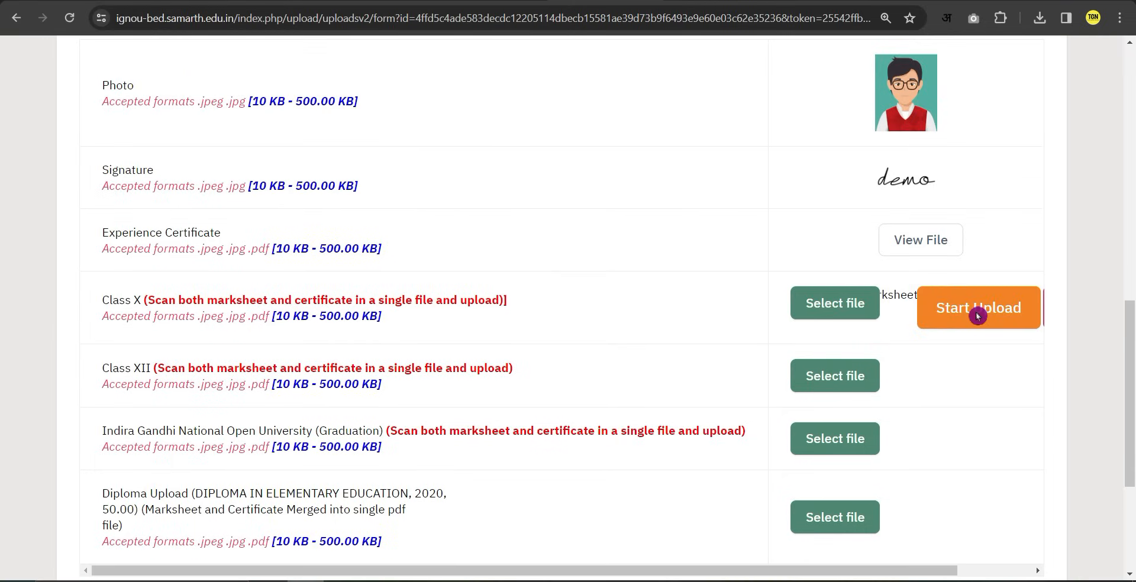
{"action": "left_click", "coordinate": [946, 312]}
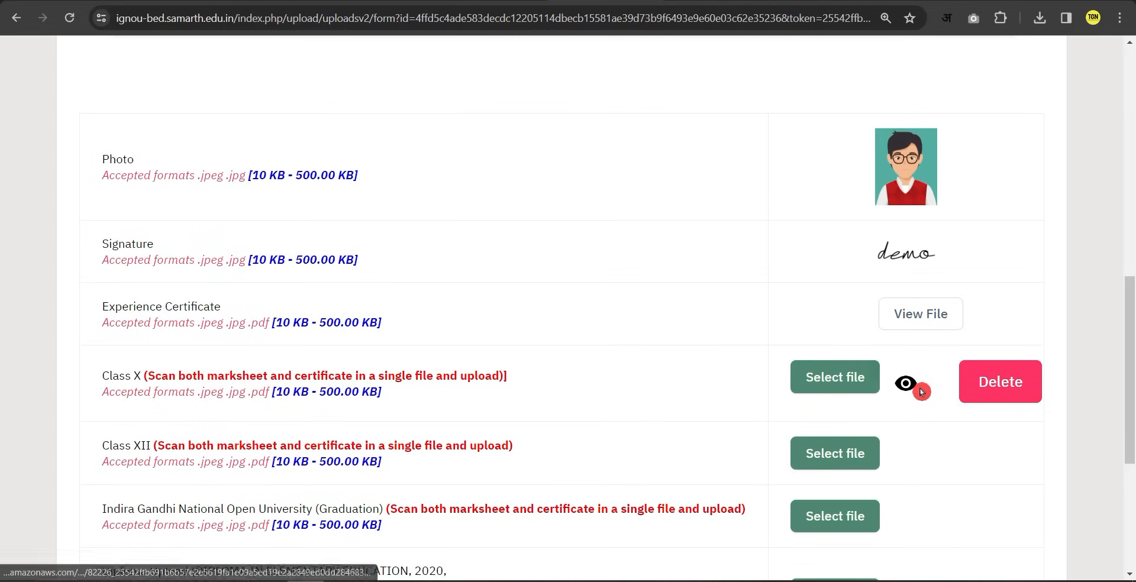
Upload the 12th Marksheet file for the Class XII row.
{"action": "scroll", "coordinate": [921, 392], "scroll_direction": "down", "scroll_amount": 1}
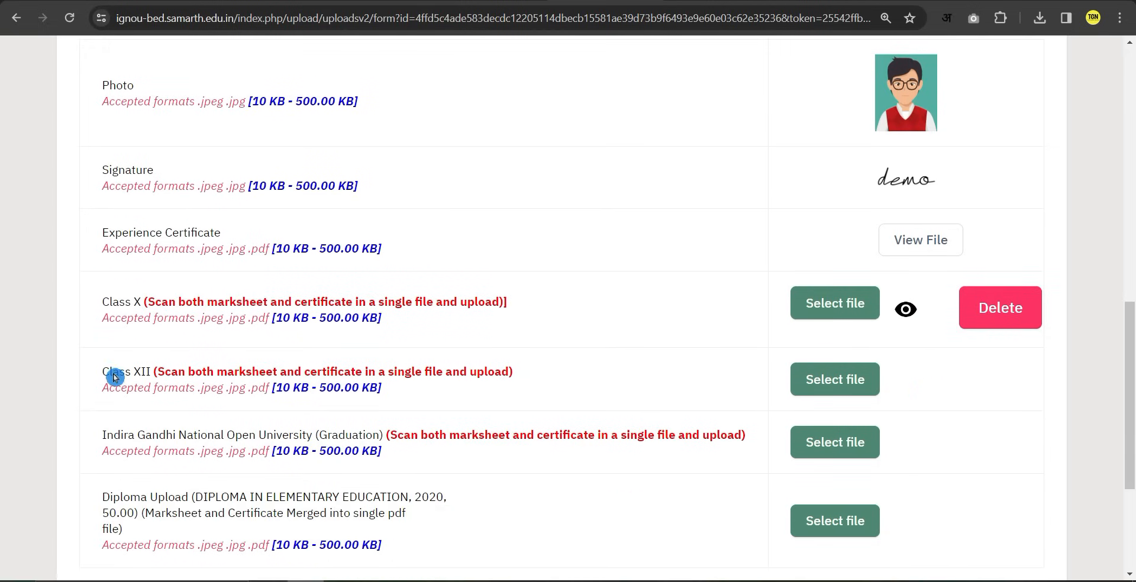
{"action": "left_click", "coordinate": [837, 385]}
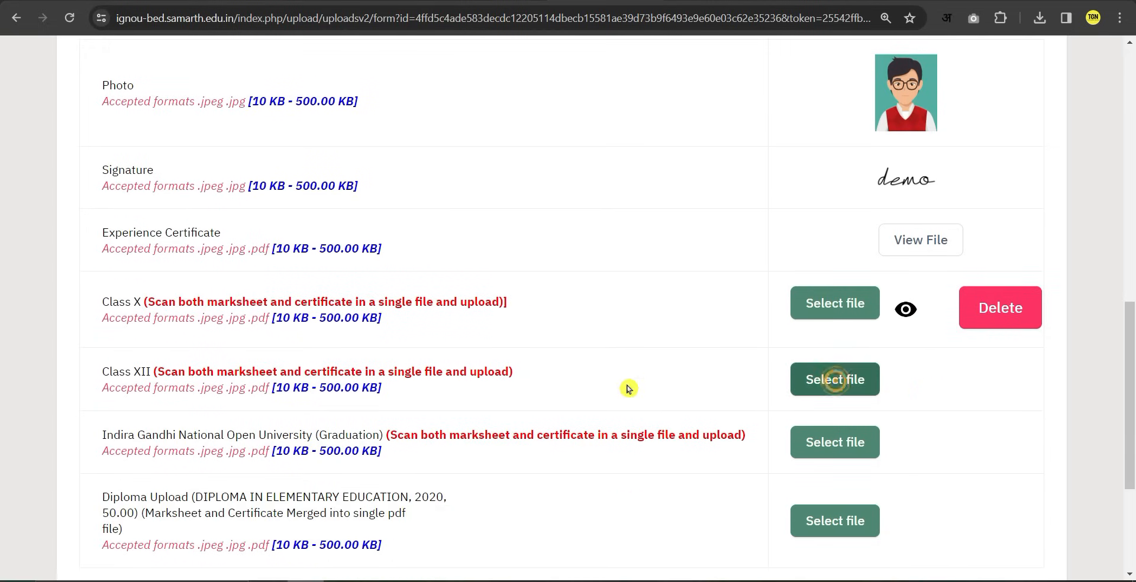
{"action": "left_click", "coordinate": [190, 93]}
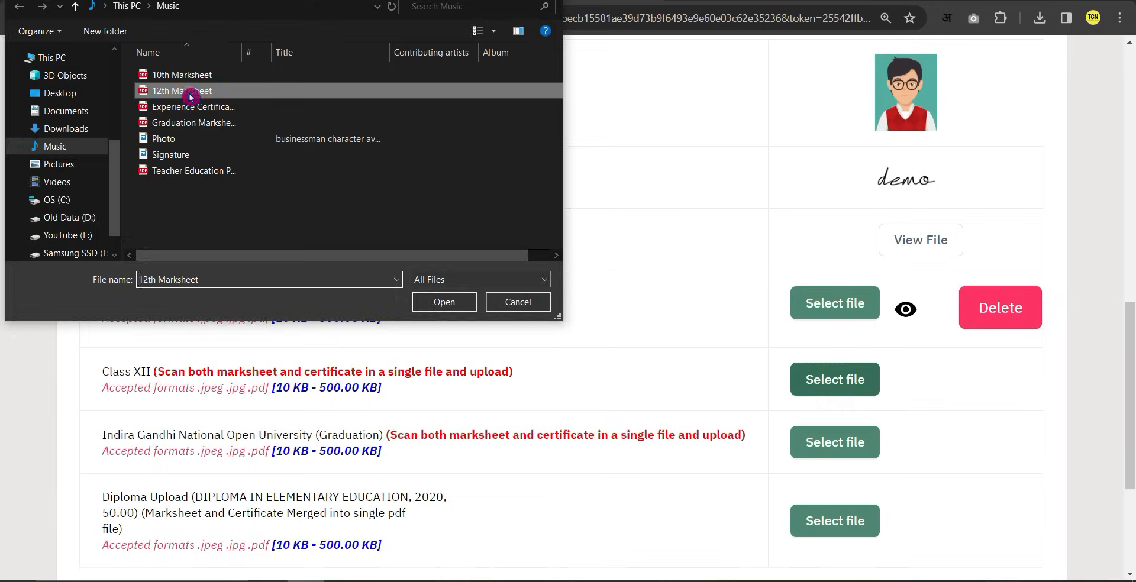
{"action": "left_click", "coordinate": [189, 93]}
{"action": "left_click", "coordinate": [987, 395]}
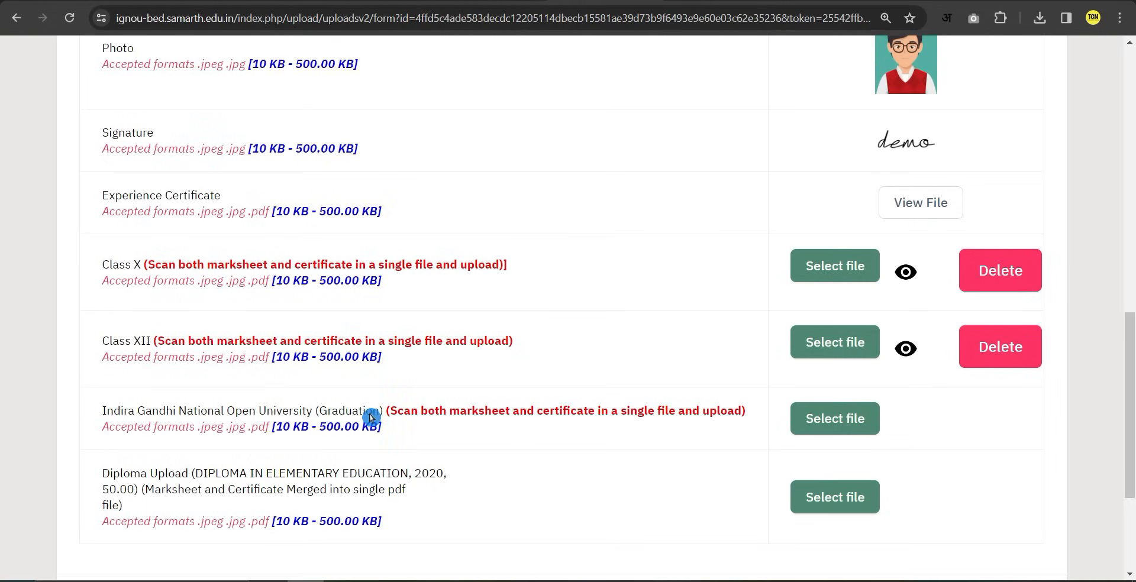
Upload the graduation marksheet file for the Graduation row.
{"action": "left_click", "coordinate": [836, 422]}
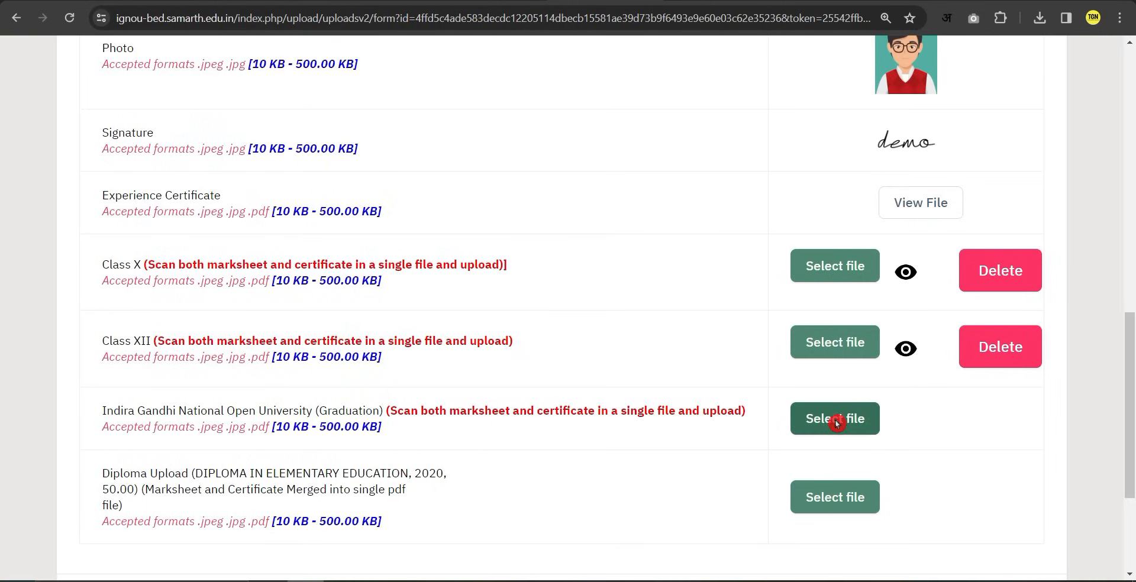
{"action": "left_click", "coordinate": [178, 123]}
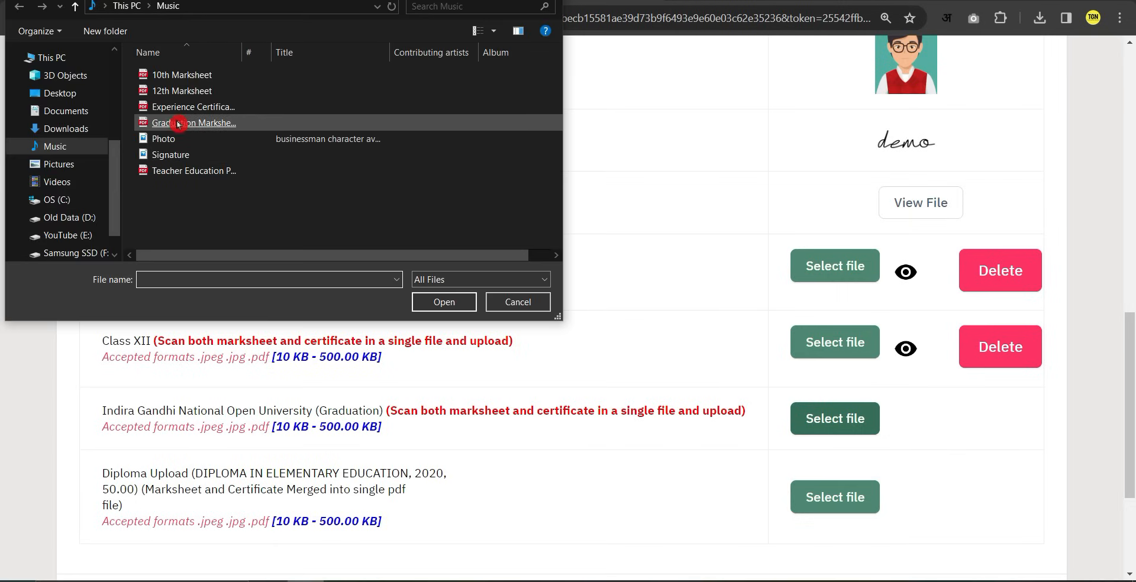
{"action": "double_click", "coordinate": [178, 123]}
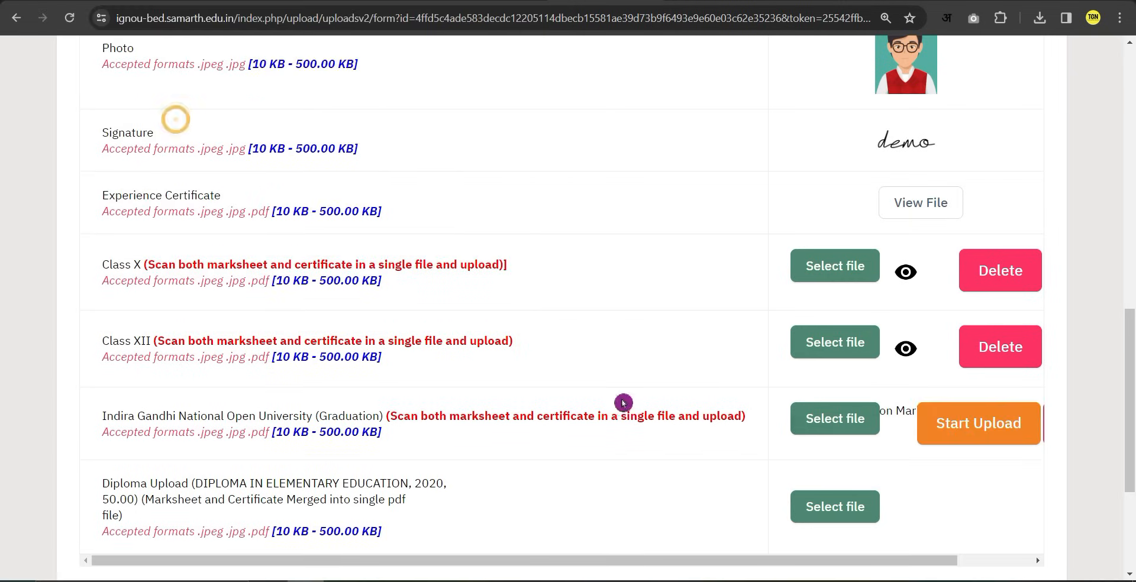
{"action": "left_click", "coordinate": [960, 423]}
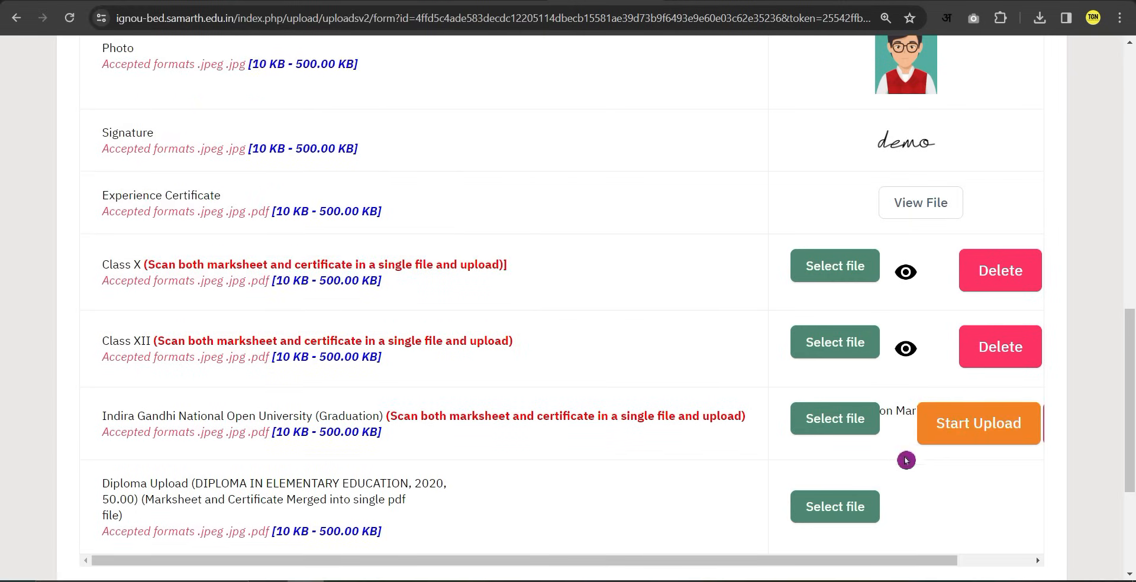
Upload the Teacher Education Program Certificate in the Diploma row, then open the application Preview.
{"action": "scroll", "coordinate": [457, 481], "scroll_direction": "down", "scroll_amount": 1}
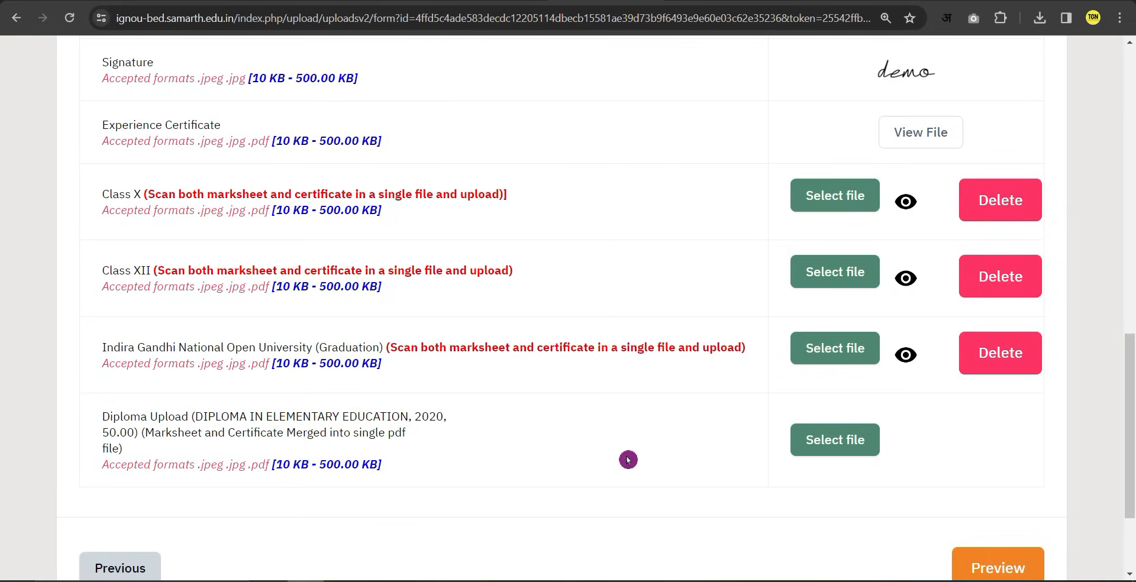
{"action": "left_click", "coordinate": [841, 450]}
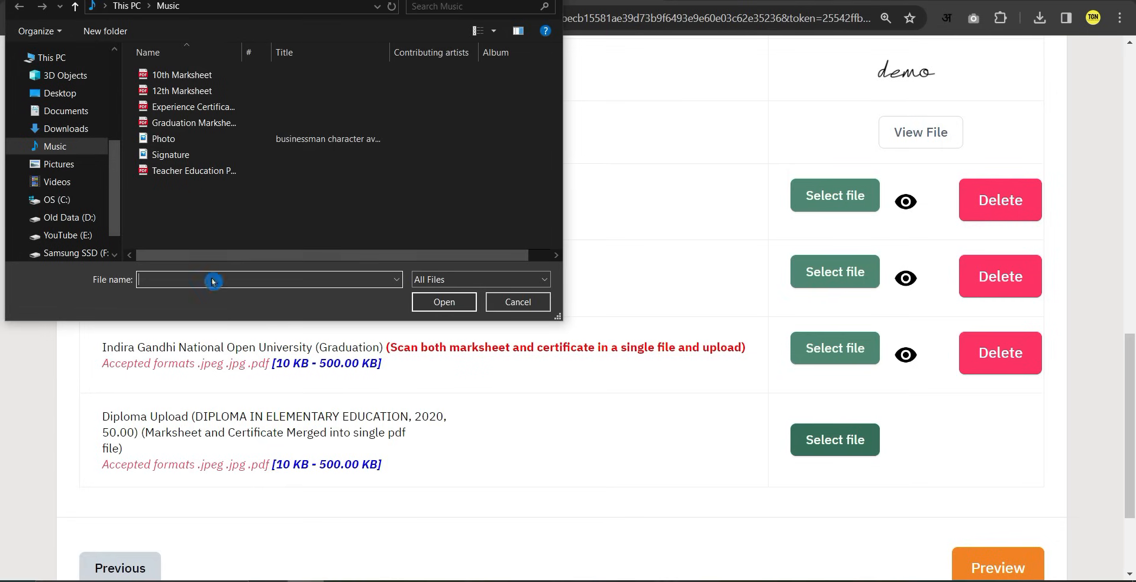
{"action": "left_click", "coordinate": [219, 172]}
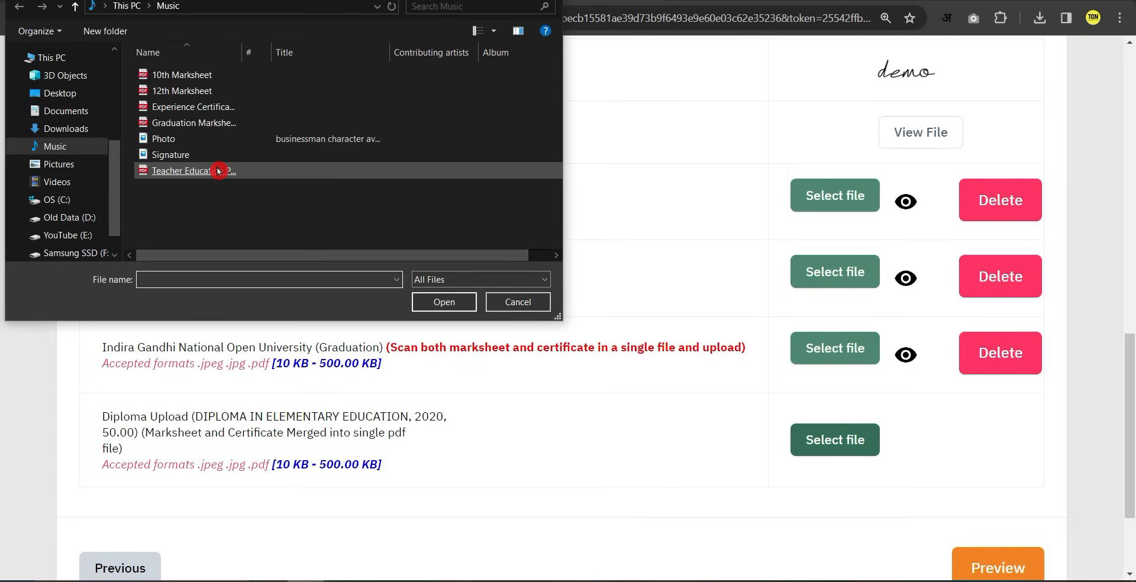
{"action": "double_click", "coordinate": [219, 171]}
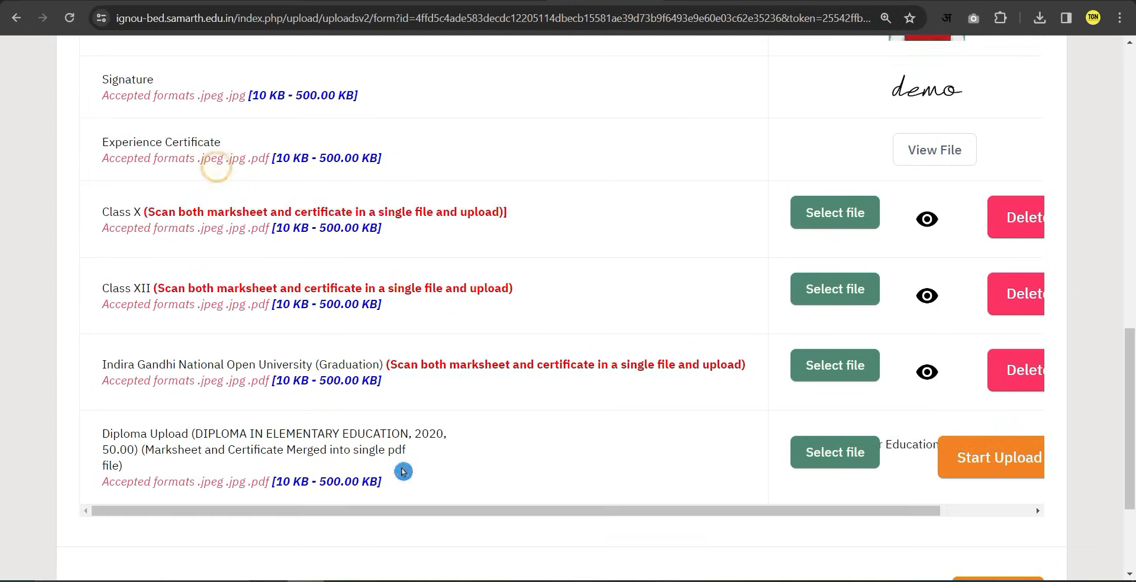
{"action": "left_click", "coordinate": [978, 463]}
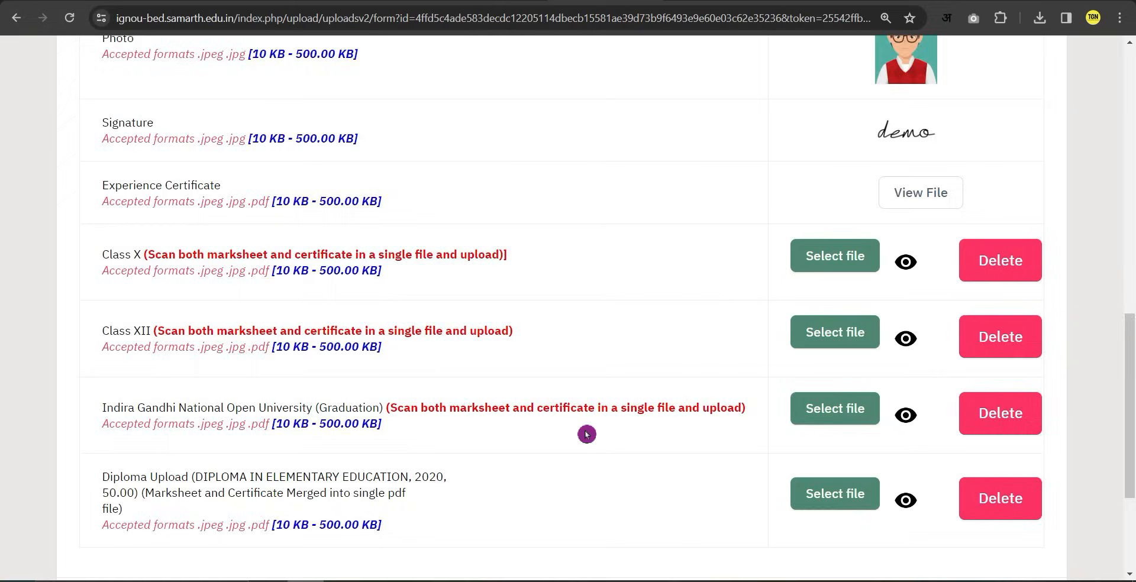
{"action": "scroll", "coordinate": [586, 434], "scroll_direction": "down", "scroll_amount": 4}
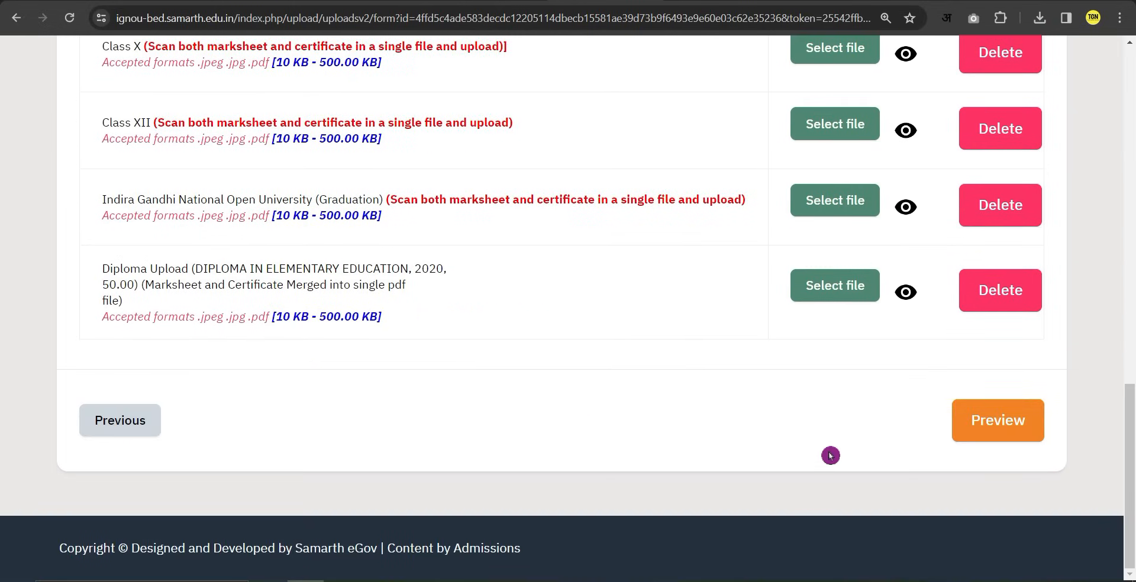
{"action": "left_click", "coordinate": [996, 426]}
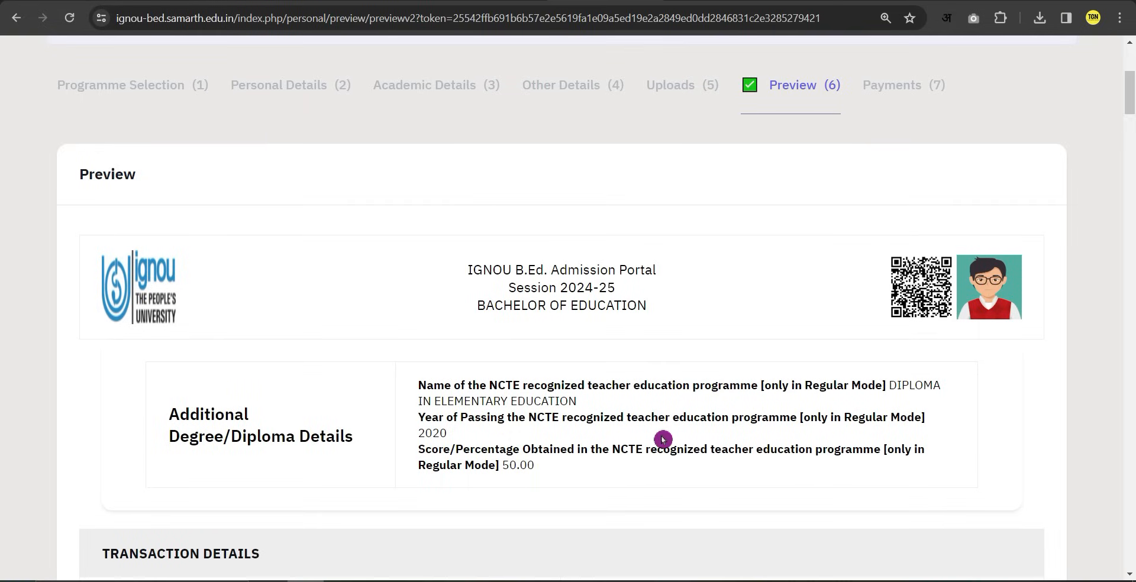
Review the preview down to the Form Declaration and submit it for final verification.
{"action": "scroll", "coordinate": [662, 439], "scroll_direction": "down", "scroll_amount": 20}
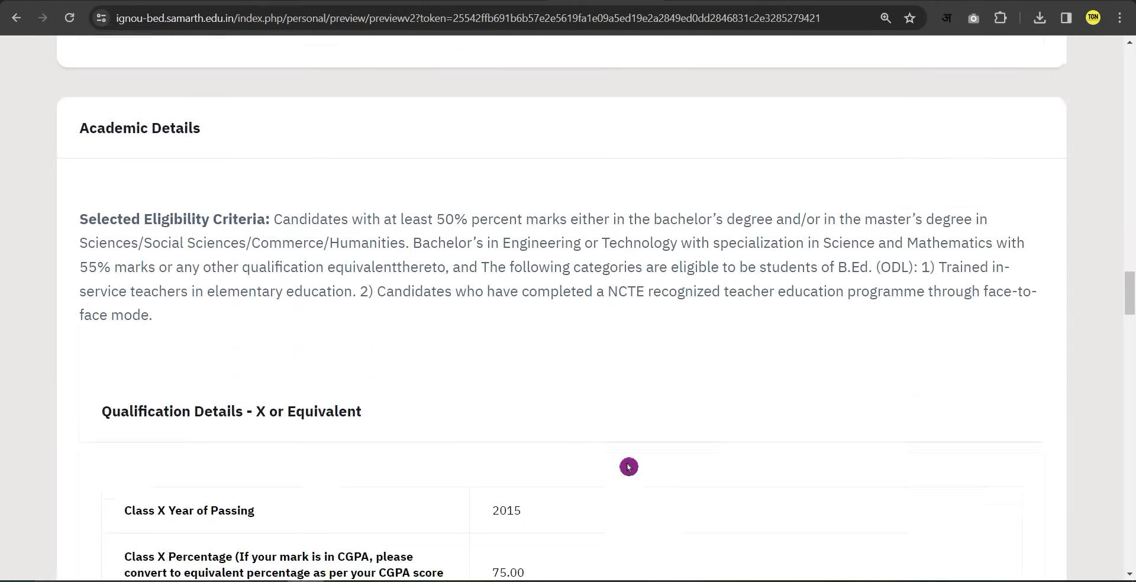
{"action": "scroll", "coordinate": [628, 468], "scroll_direction": "down", "scroll_amount": 15}
{"action": "left_click", "coordinate": [853, 418]}
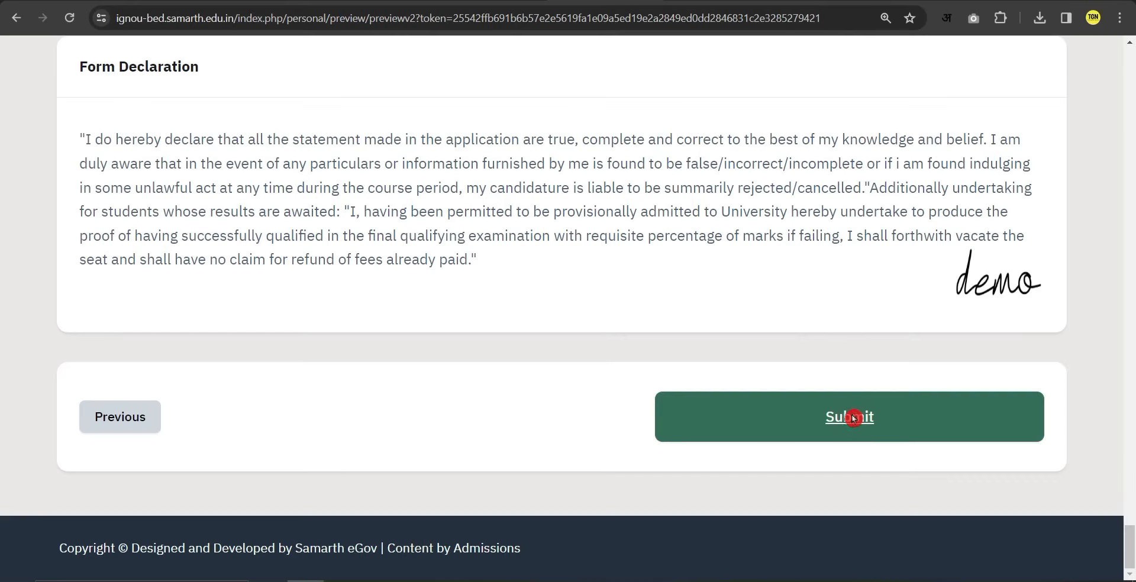
{"action": "left_click", "coordinate": [840, 421]}
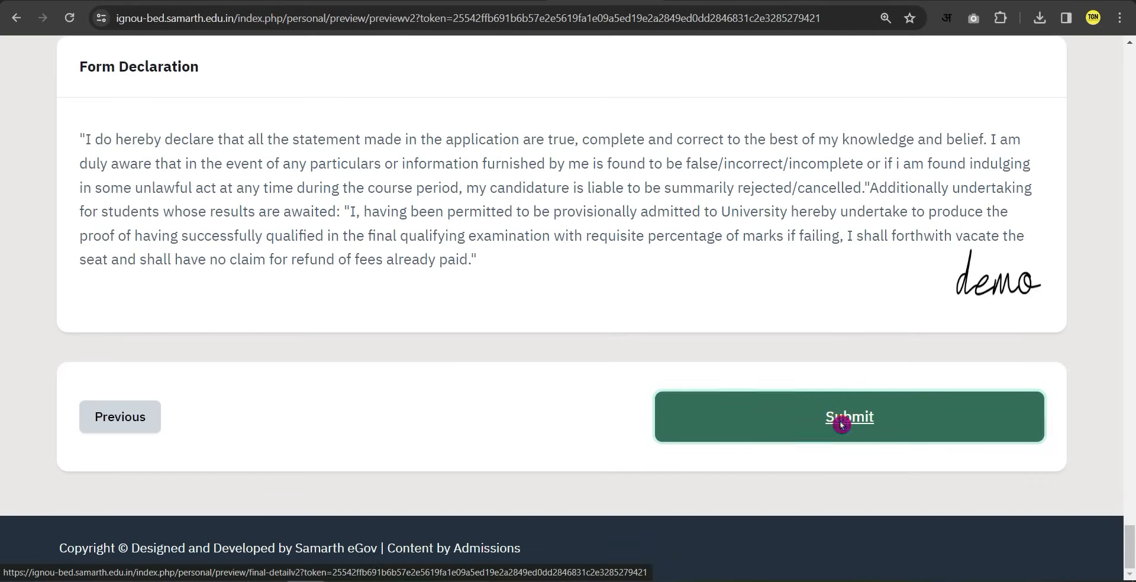
{"action": "scroll", "coordinate": [299, 334], "scroll_direction": "down", "scroll_amount": 20}
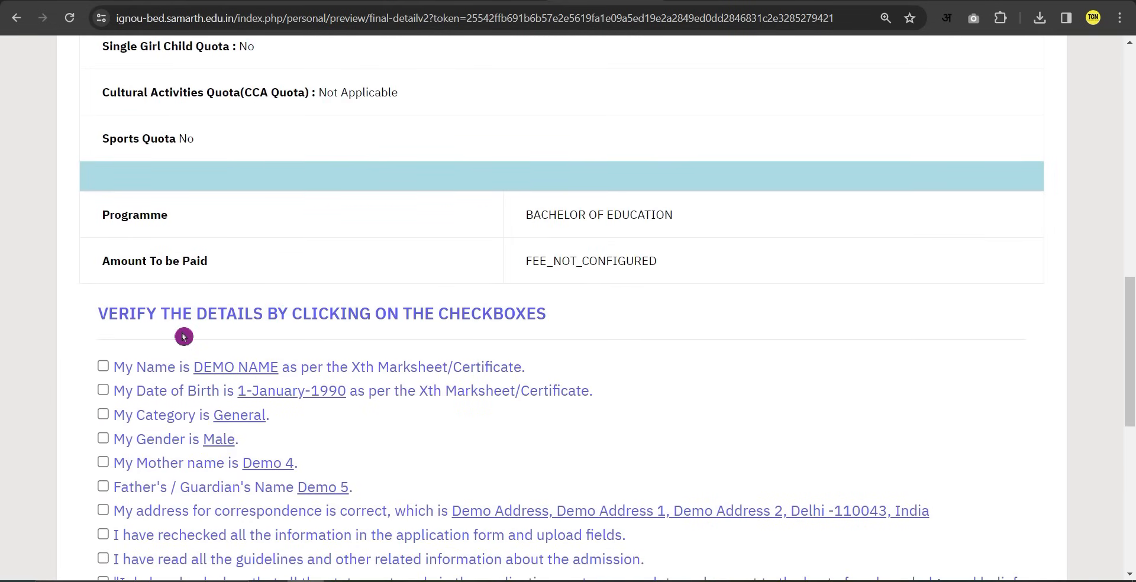
Tick all ten verification checkboxes: name, birth date, category, gender, parents, address, guidelines, declaration.
{"action": "scroll", "coordinate": [164, 336], "scroll_direction": "down", "scroll_amount": 1}
{"action": "left_click", "coordinate": [104, 291]}
{"action": "left_click", "coordinate": [104, 317]}
{"action": "left_click", "coordinate": [103, 341]}
{"action": "left_click", "coordinate": [104, 365]}
{"action": "left_click", "coordinate": [104, 389]}
{"action": "left_click", "coordinate": [103, 412]}
{"action": "left_click", "coordinate": [104, 436]}
{"action": "left_click", "coordinate": [104, 461]}
{"action": "left_click", "coordinate": [104, 485]}
{"action": "left_click", "coordinate": [103, 508]}
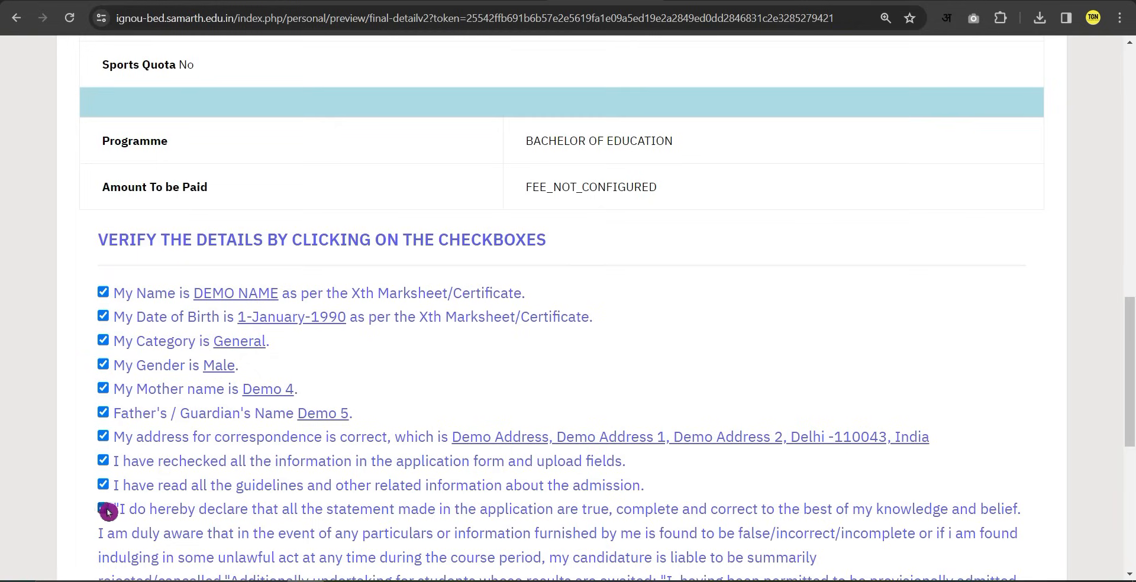
Attempt final submission via the disabled Form Submission button, returning to the dashboard.
{"action": "scroll", "coordinate": [133, 473], "scroll_direction": "down", "scroll_amount": 2}
{"action": "scroll", "coordinate": [136, 467], "scroll_direction": "down", "scroll_amount": 1}
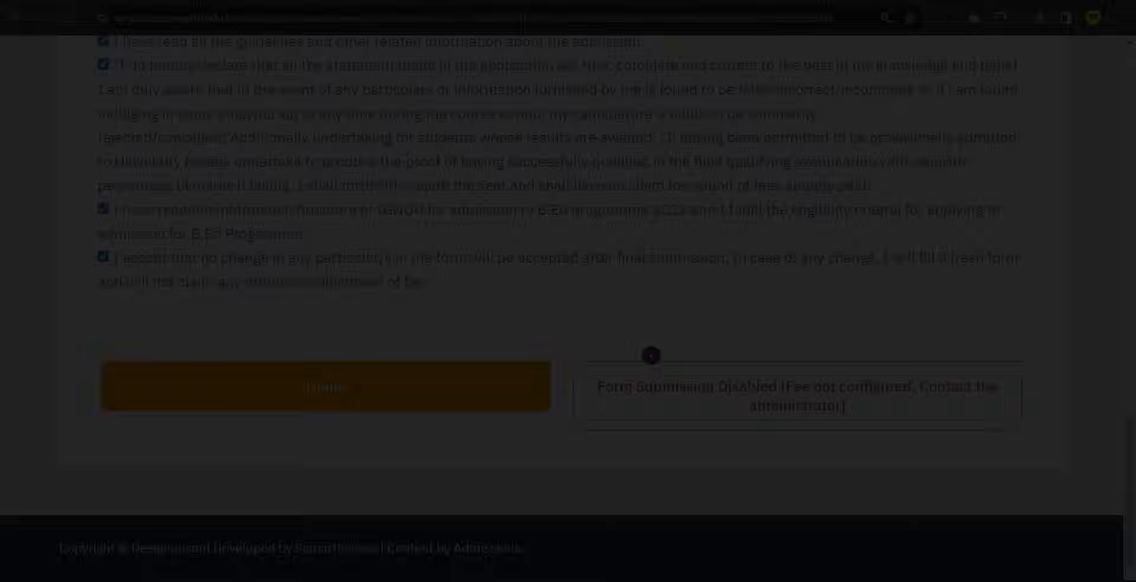
{"action": "scroll", "coordinate": [651, 355], "scroll_direction": "up", "scroll_amount": 1}
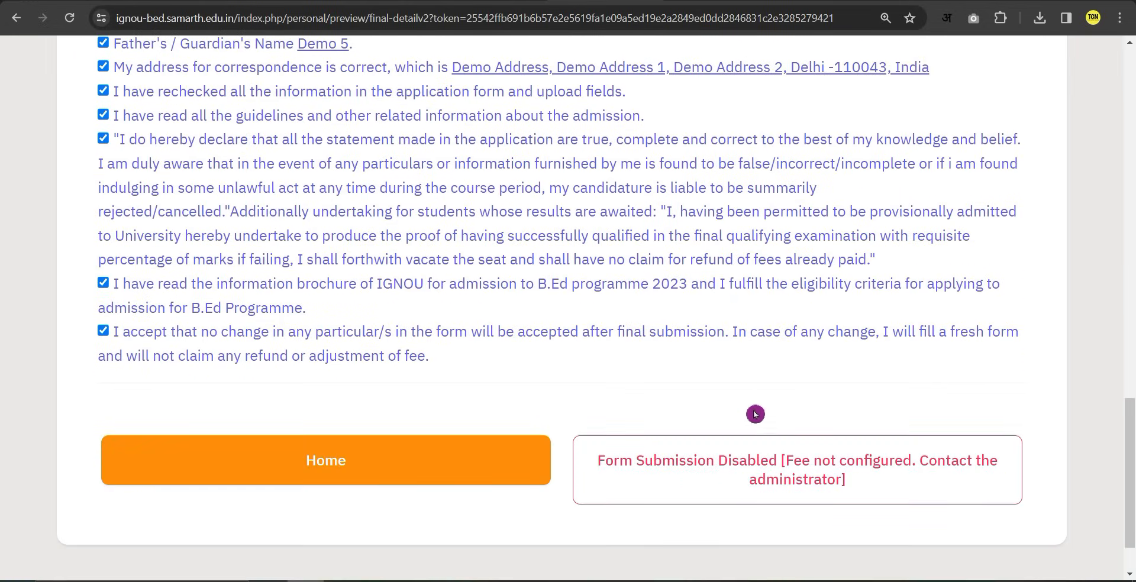
{"action": "scroll", "coordinate": [728, 438], "scroll_direction": "down", "scroll_amount": 1}
{"action": "scroll", "coordinate": [710, 455], "scroll_direction": "up", "scroll_amount": 1}
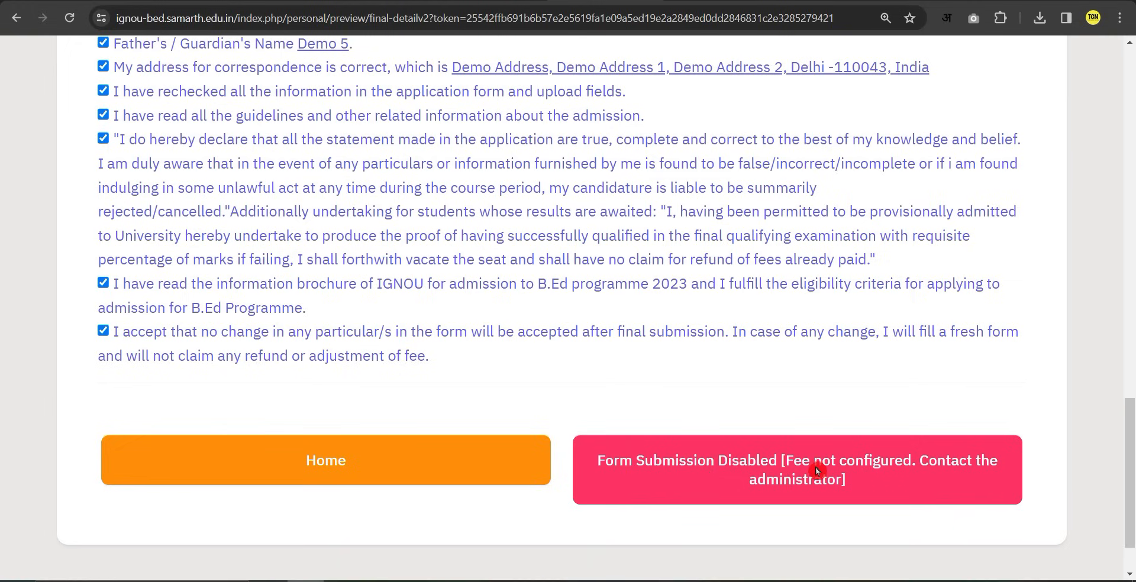
{"action": "left_click", "coordinate": [762, 481]}
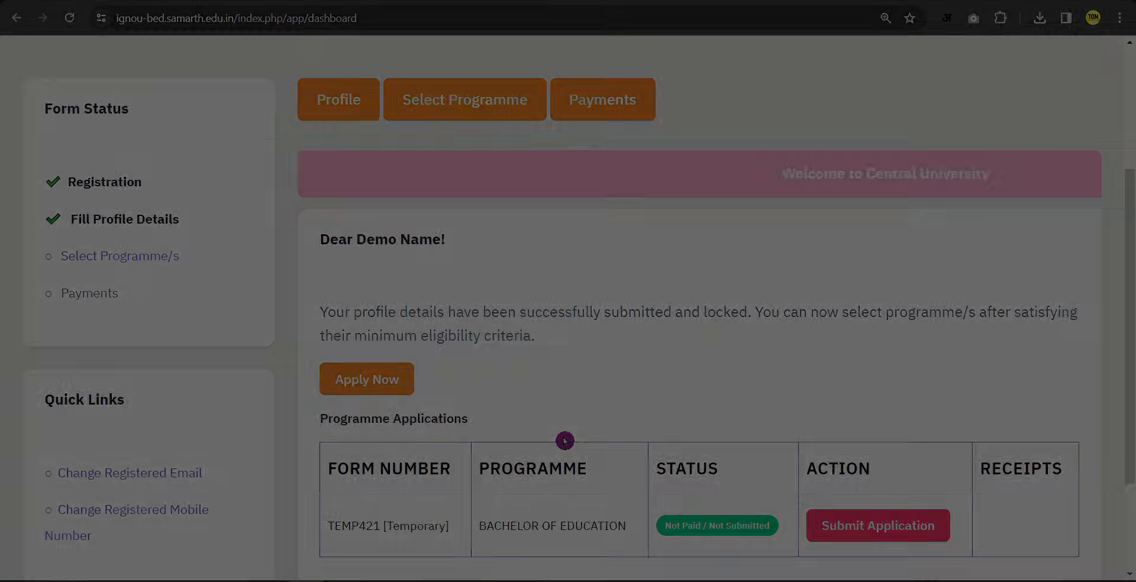
Scroll to the Programme Applications table showing the Bachelor of Education application Not Paid / Not Submitted.
{"action": "scroll", "coordinate": [699, 412], "scroll_direction": "down", "scroll_amount": 2}
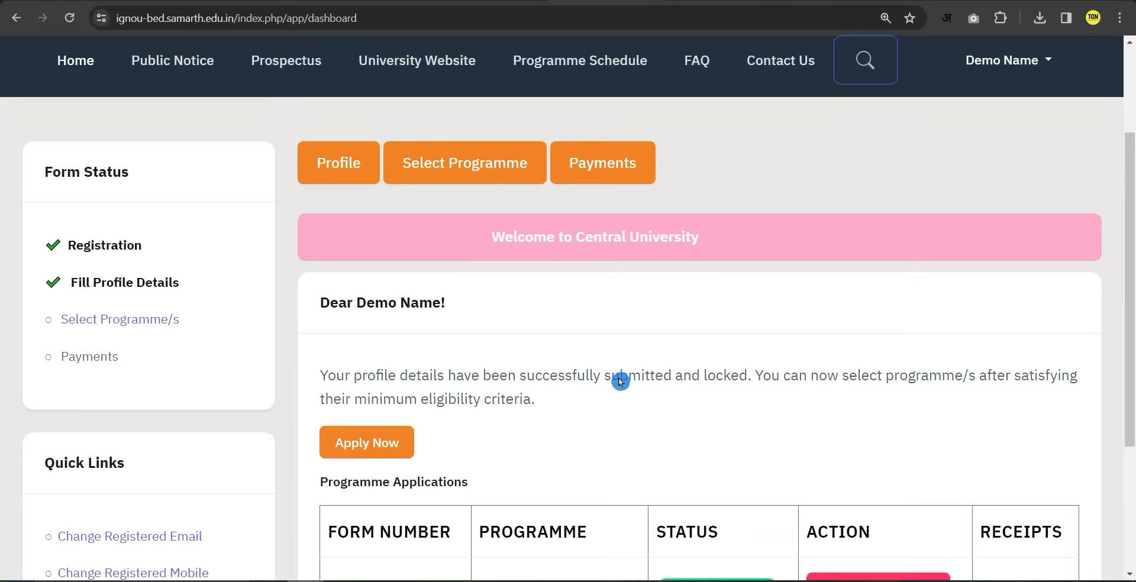
{"action": "scroll", "coordinate": [620, 382], "scroll_direction": "down", "scroll_amount": 3}
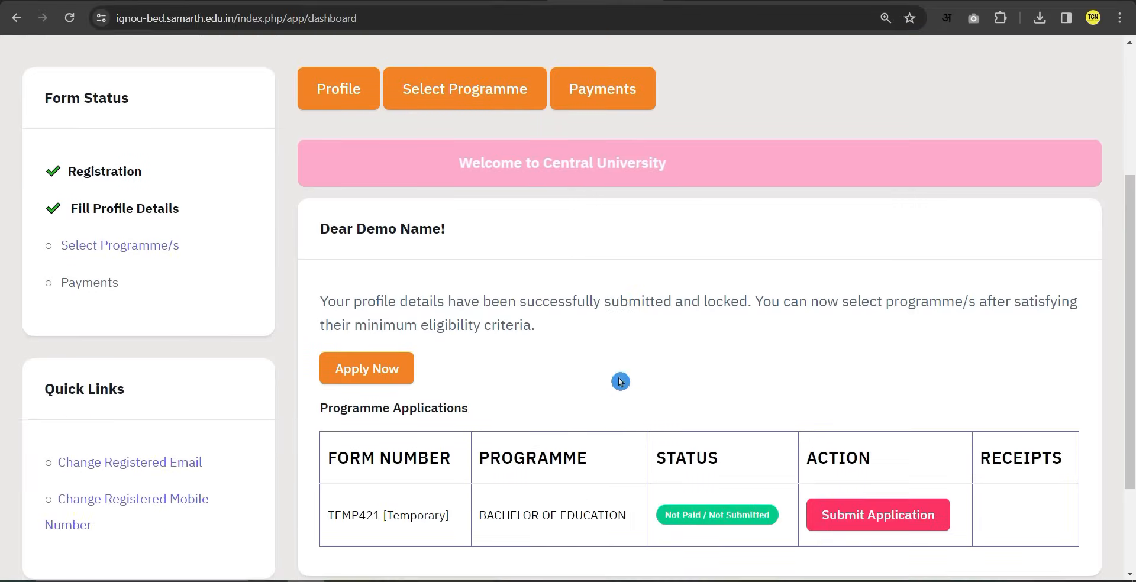